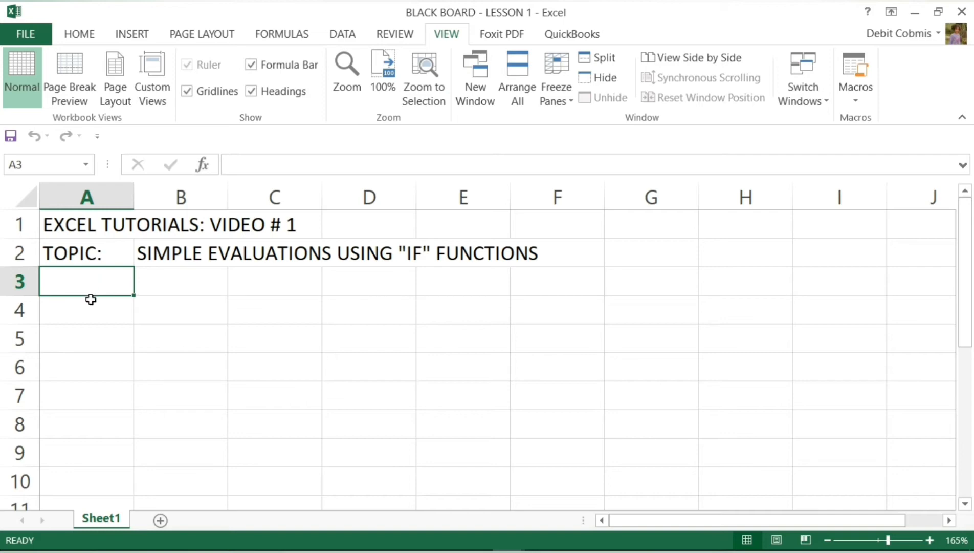
pyautogui.click(90, 304)
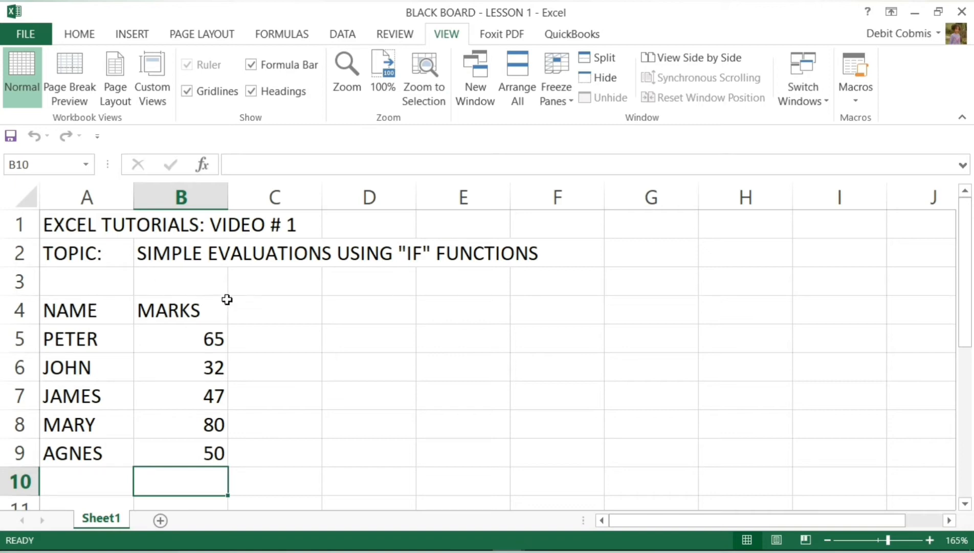
pyautogui.click(252, 337)
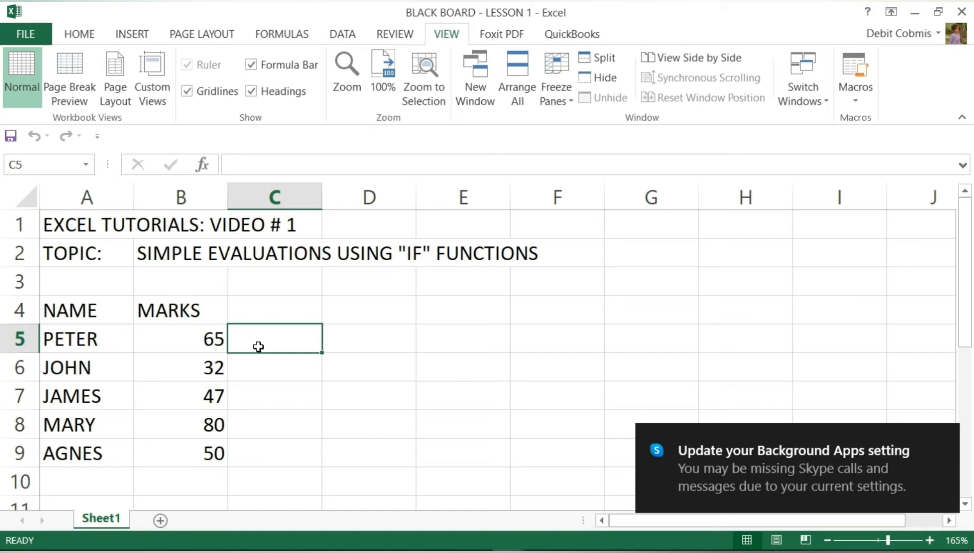
pyautogui.write('=')
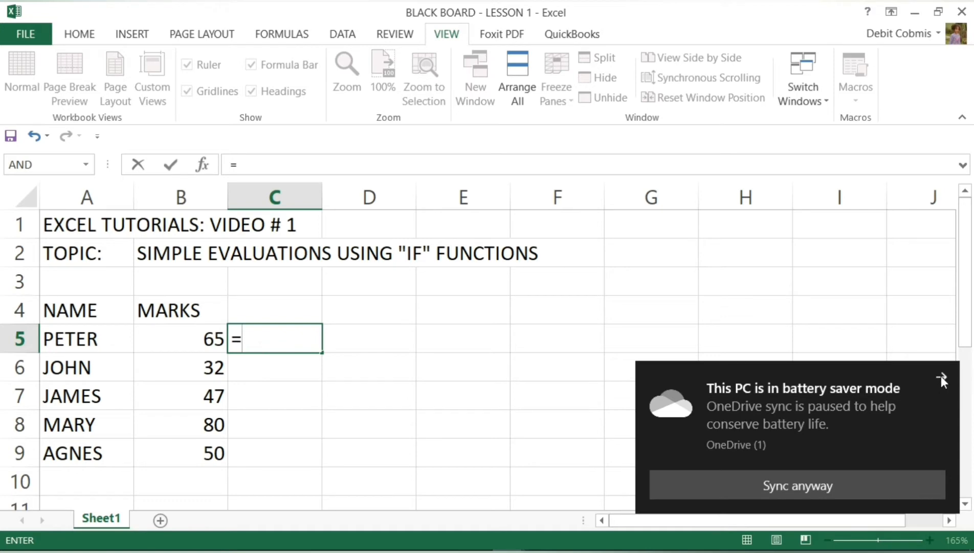
pyautogui.click(941, 376)
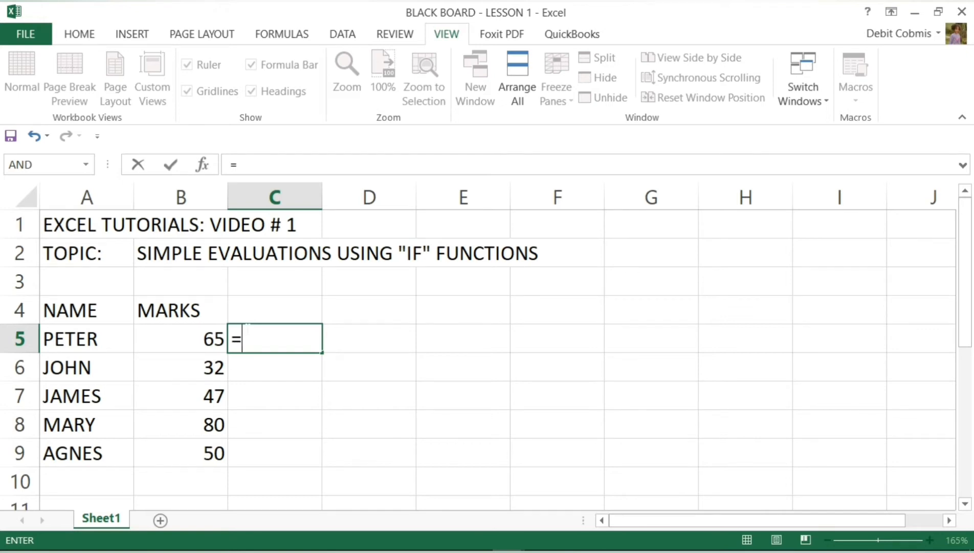
pyautogui.write('IF')
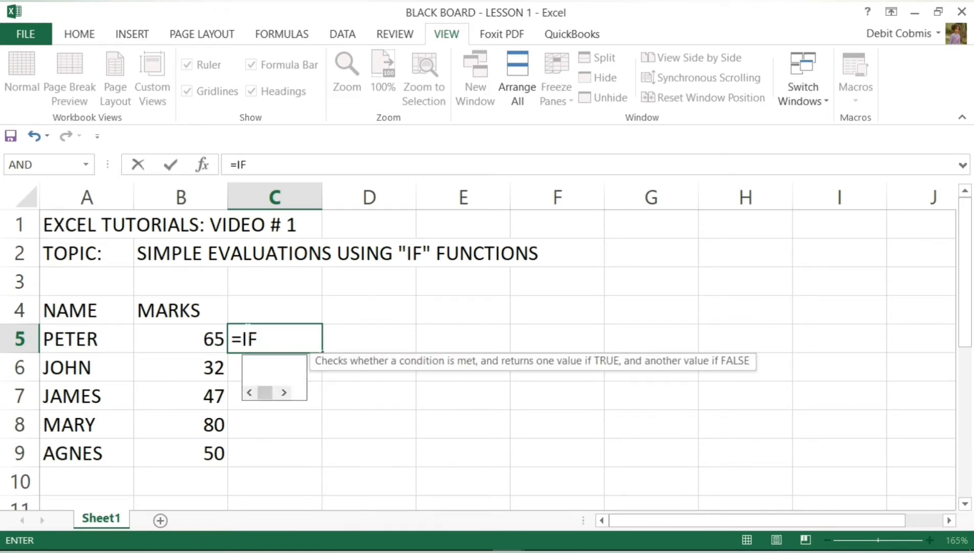
pyautogui.press('BackSpace')
pyautogui.press('BackSpace')
pyautogui.press('BackSpace')
pyautogui.write('IF')
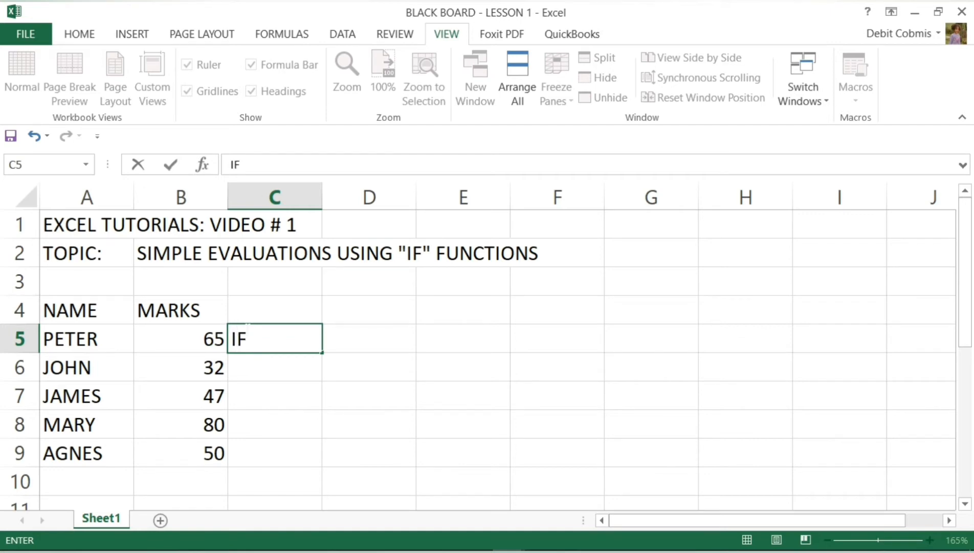
pyautogui.press('Return')
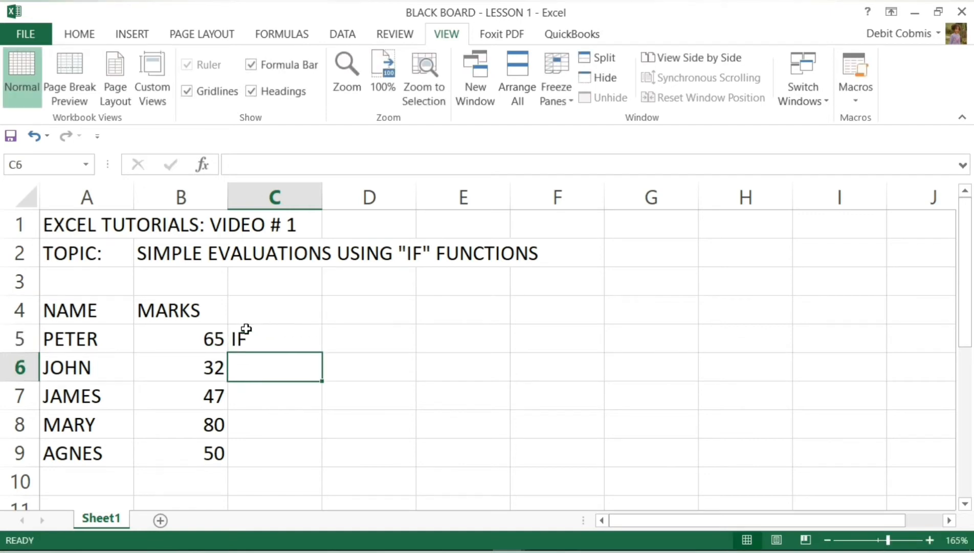
# - Replace the content of C5 with the start of an IF formula that tests whether B5>50
pyautogui.click(246, 337)
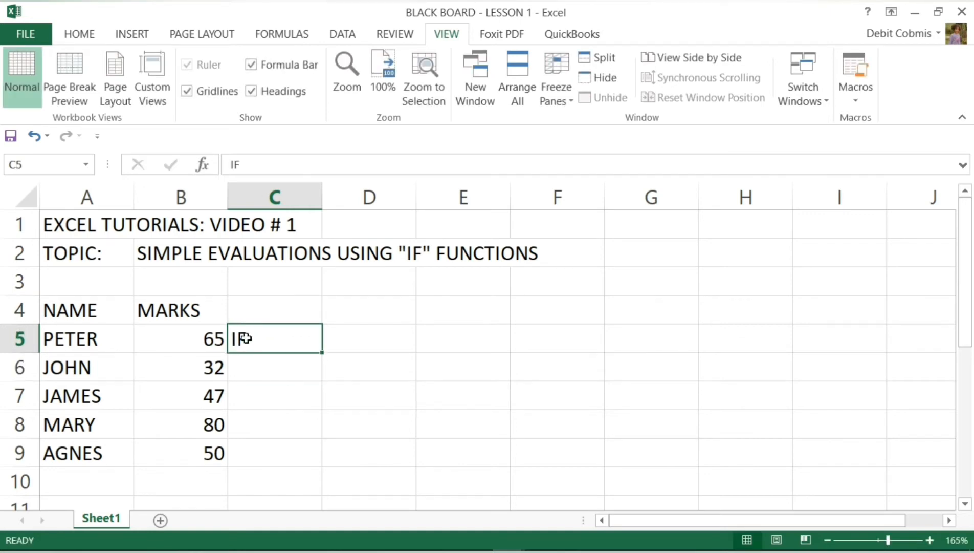
pyautogui.press('BackSpace')
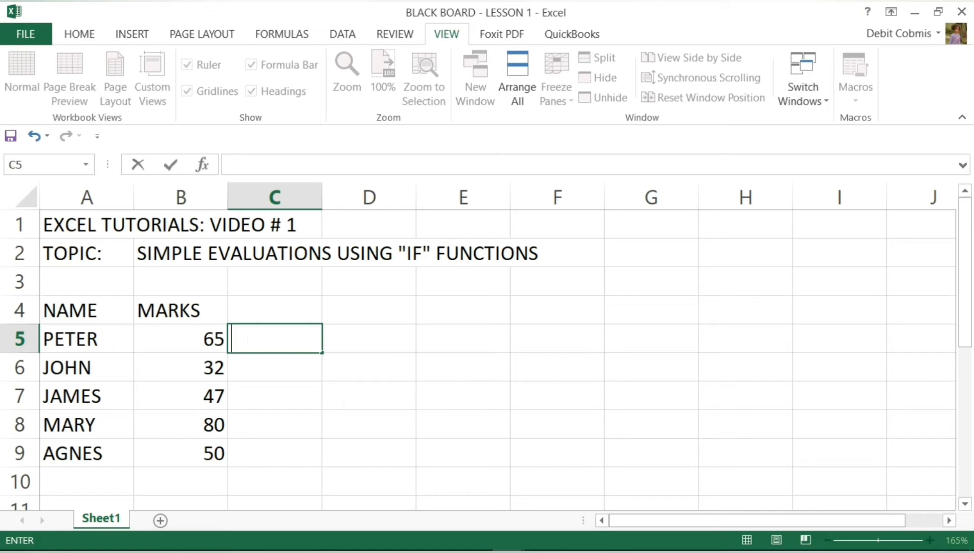
pyautogui.write('=I')
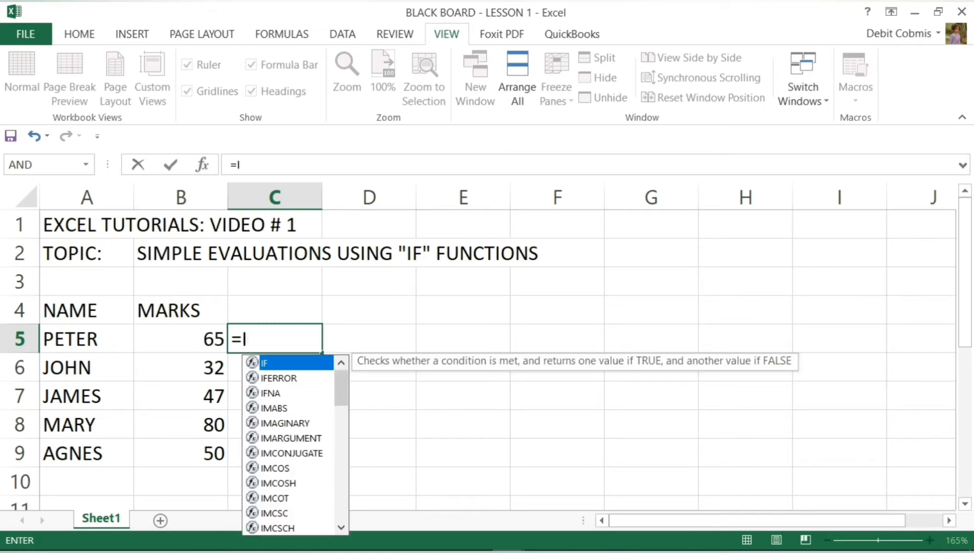
pyautogui.write('F')
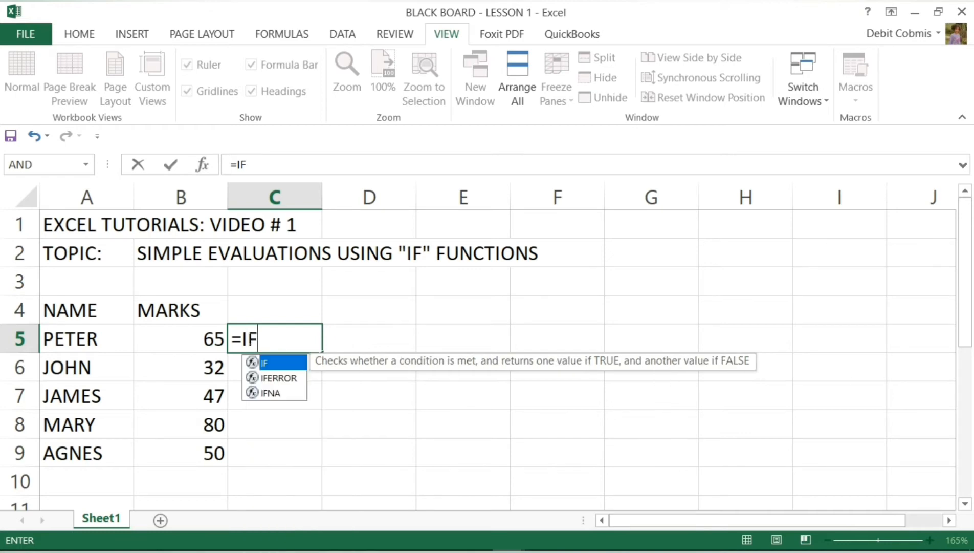
pyautogui.write('(')
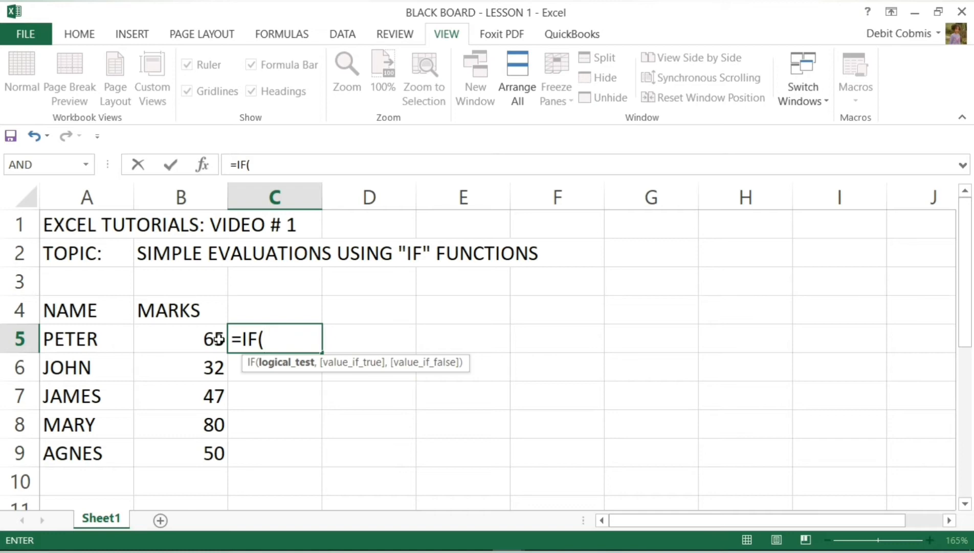
pyautogui.click(189, 339)
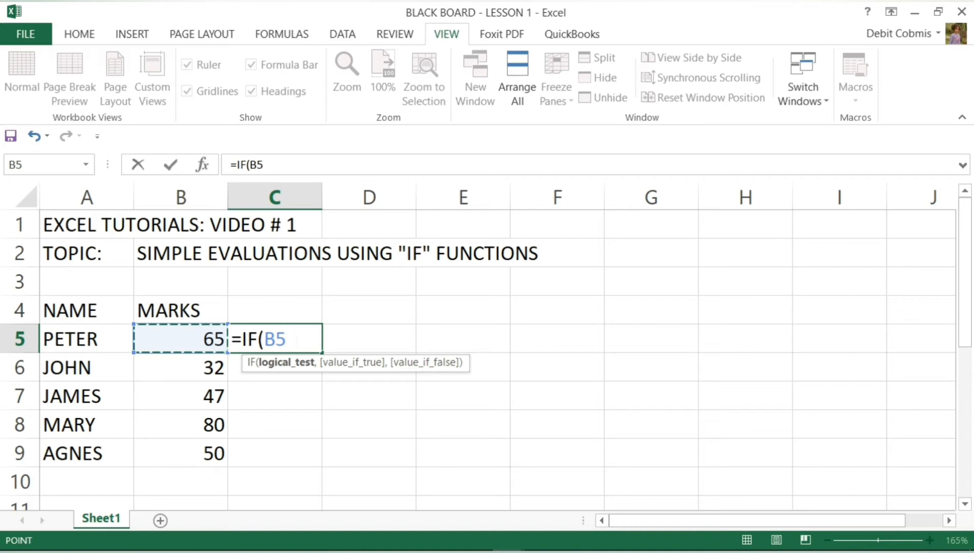
pyautogui.write('>50')
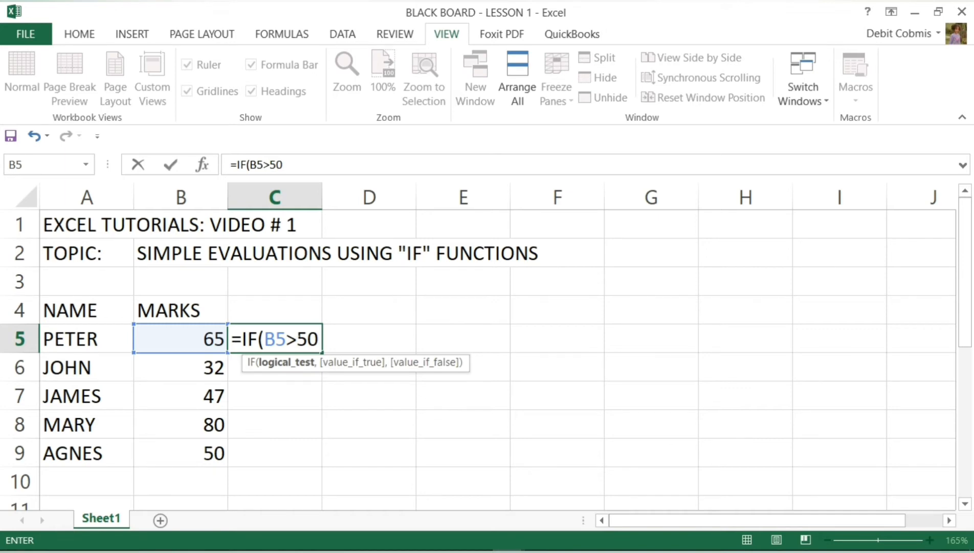
pyautogui.write(',')
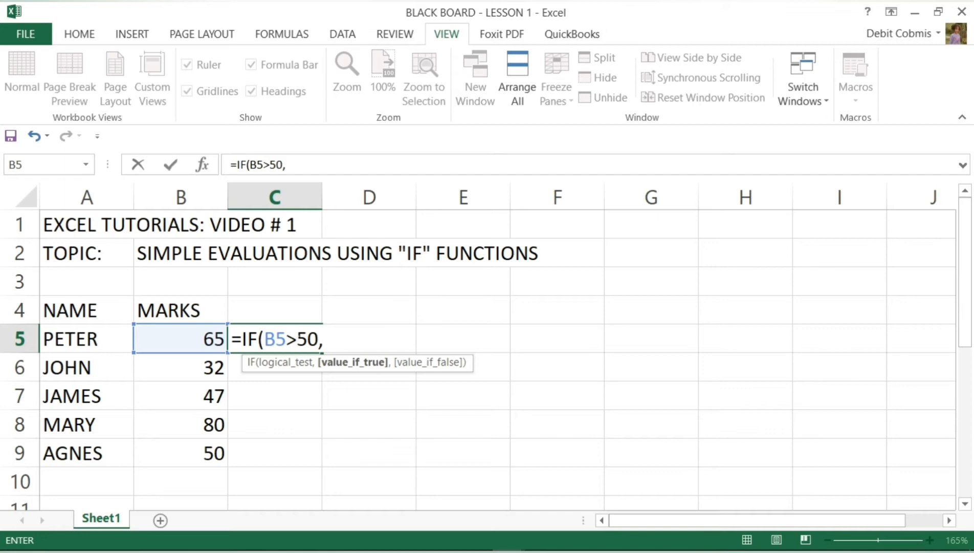
# - Complete the IF formula in C5 with "PASS" as the true result and "FAIL" as the false result
pyautogui.write('"PASS".')
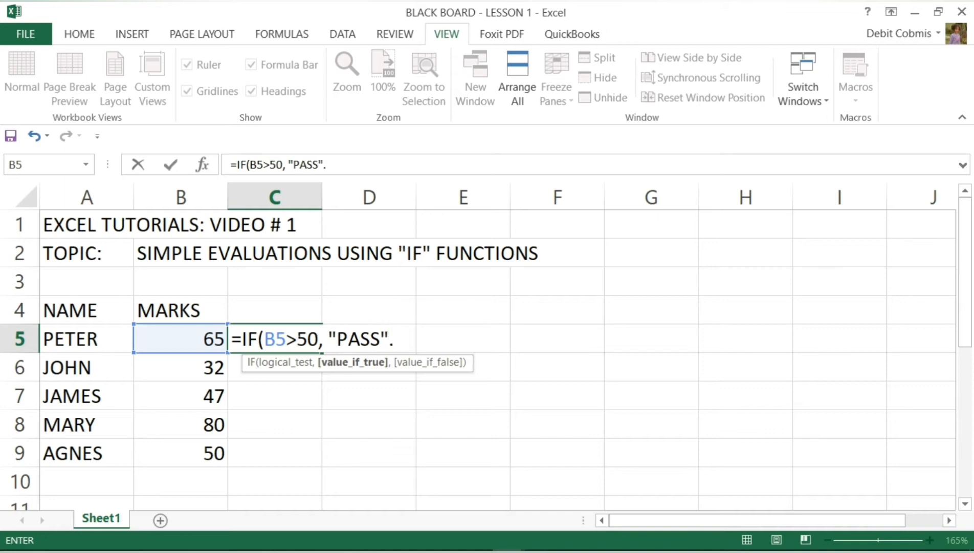
pyautogui.press('BackSpace')
pyautogui.write(',')
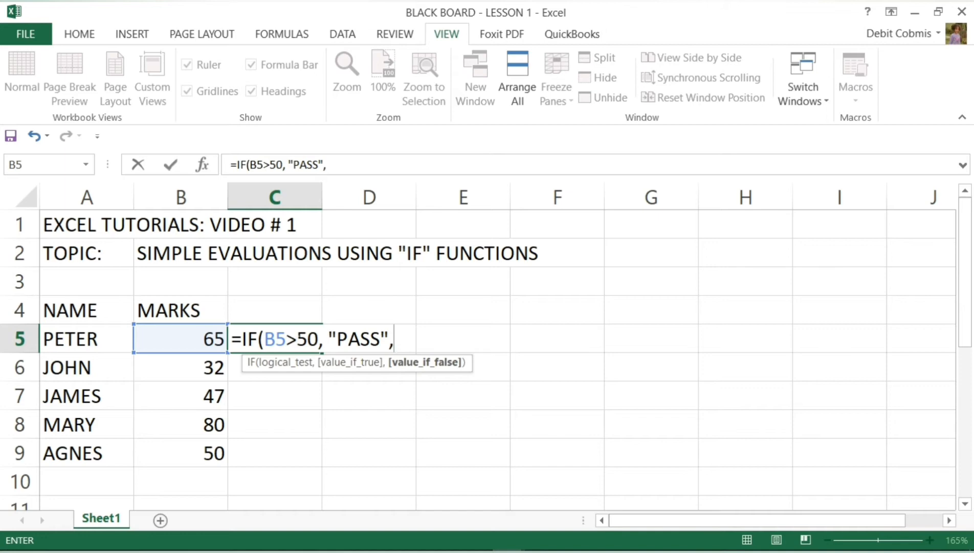
pyautogui.write('"AIL')
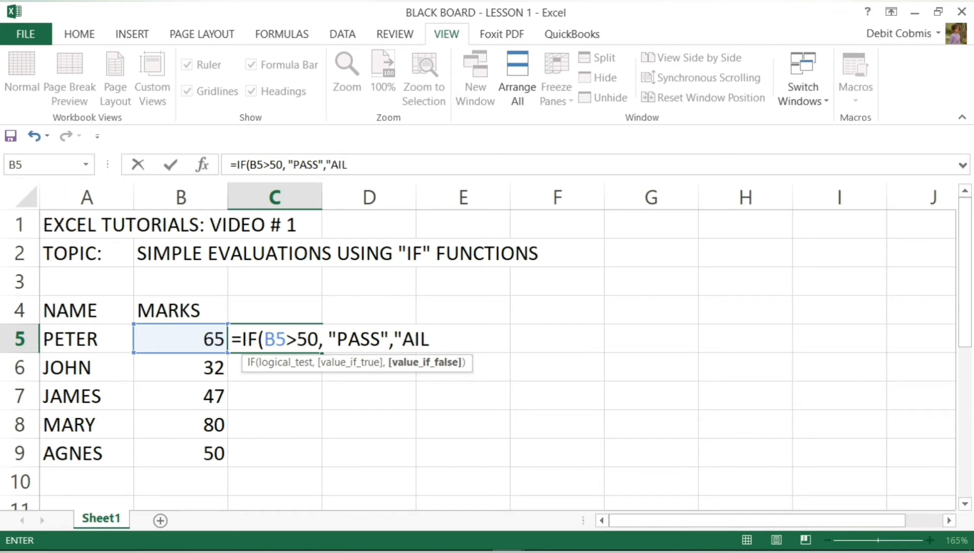
pyautogui.press('BackSpace')
pyautogui.press('BackSpace')
pyautogui.press('BackSpace')
pyautogui.write('FAIL')
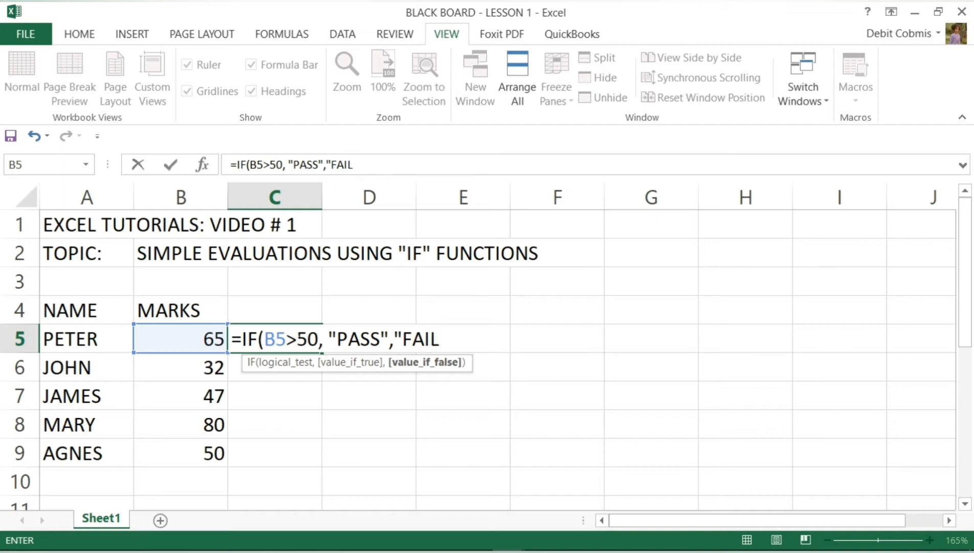
pyautogui.write('"')
pyautogui.write(')')
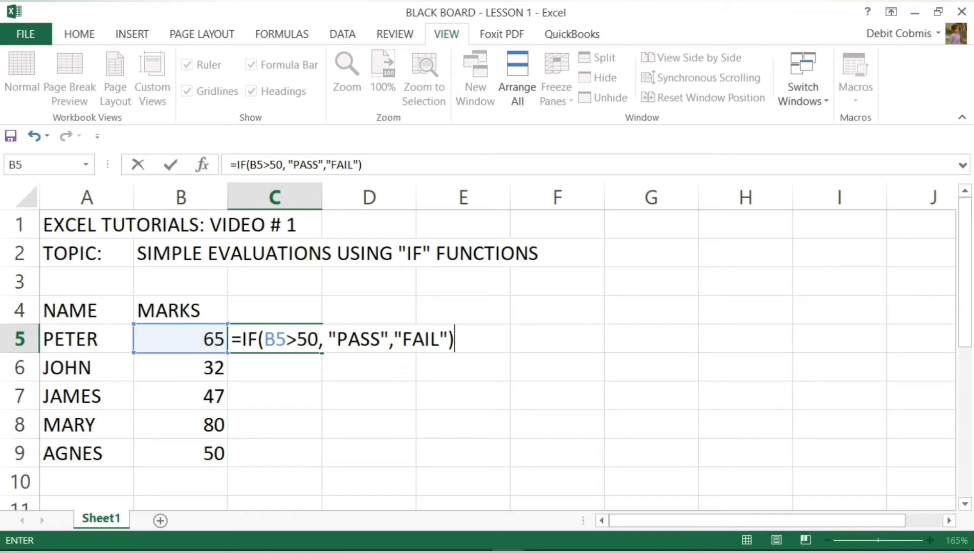
pyautogui.press('Return')
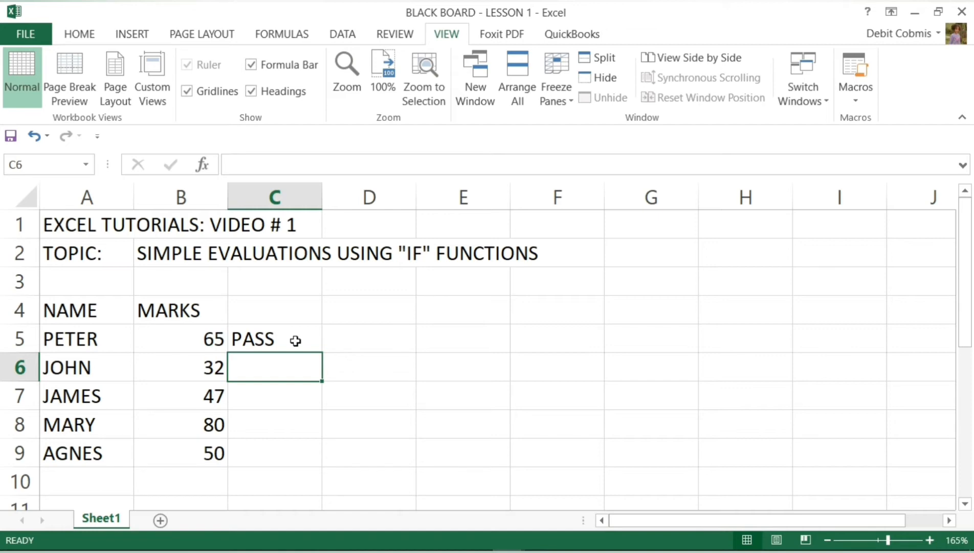
# - Enter the formula =IF(B6>50, "PASS","FAIL") in cell C6
pyautogui.write('=')
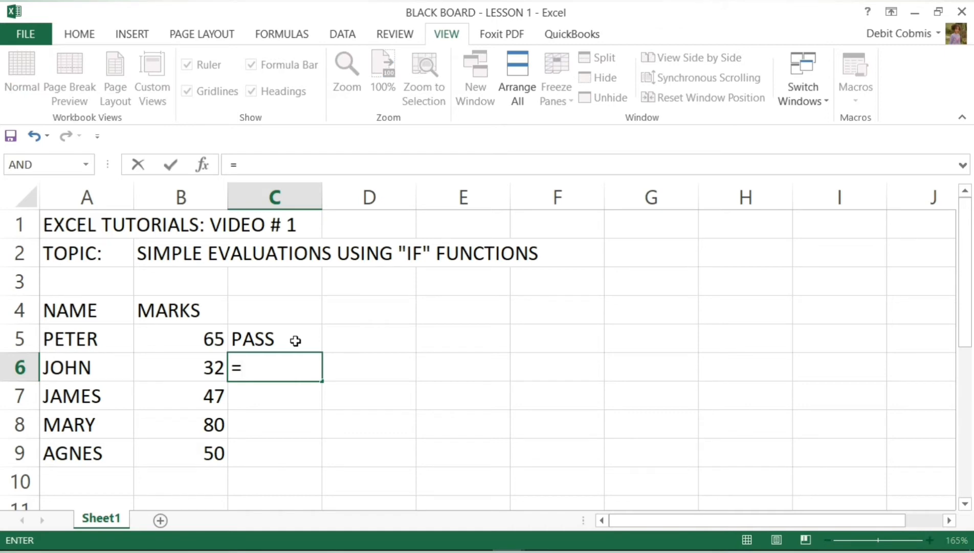
pyautogui.write('IF')
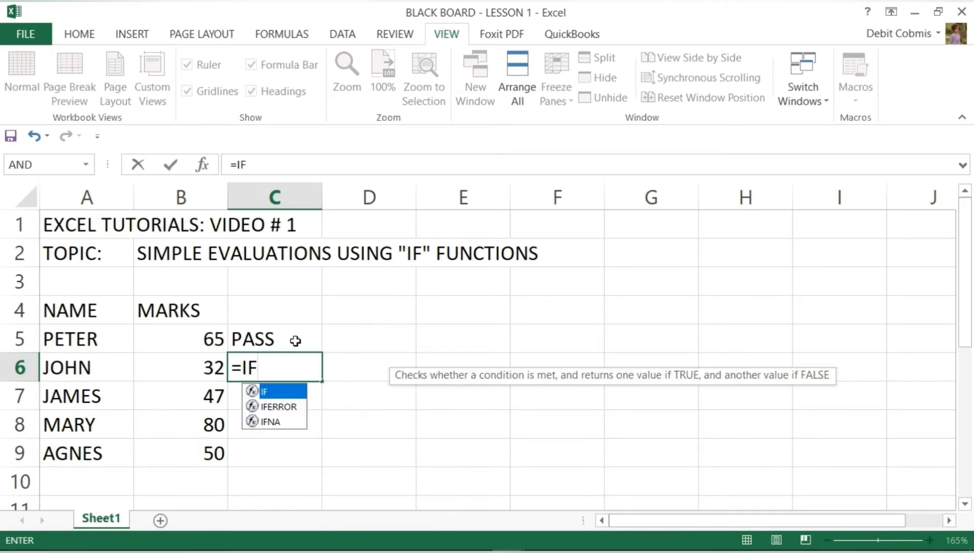
pyautogui.write('(')
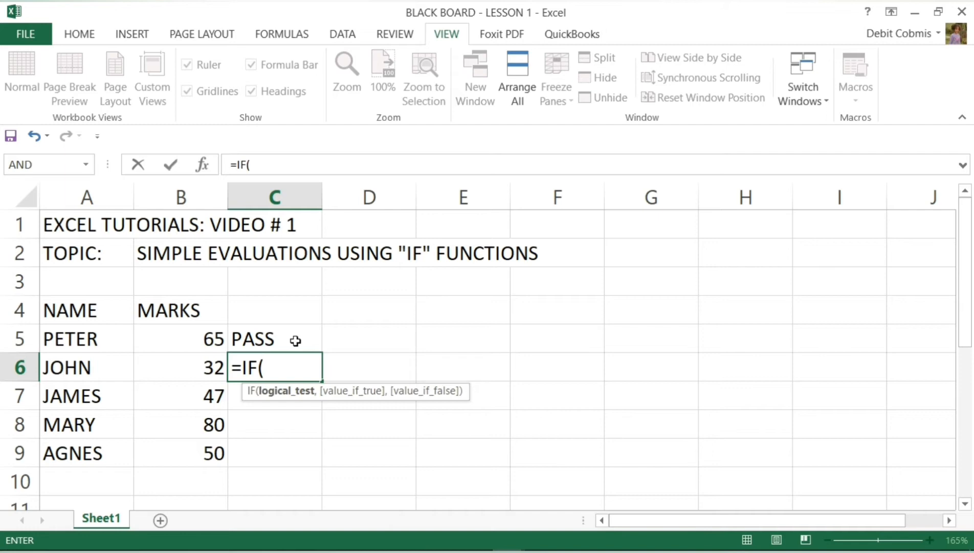
pyautogui.click(206, 367)
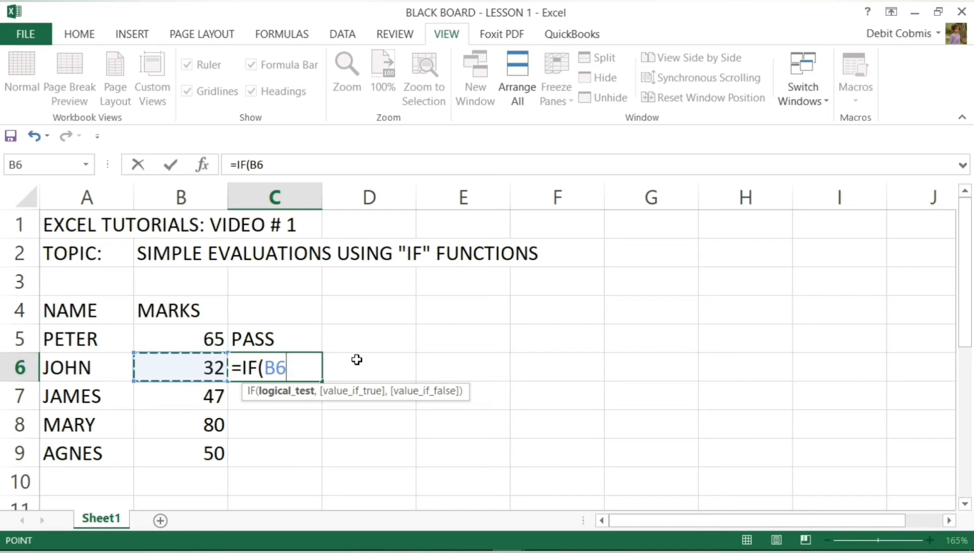
pyautogui.write('>')
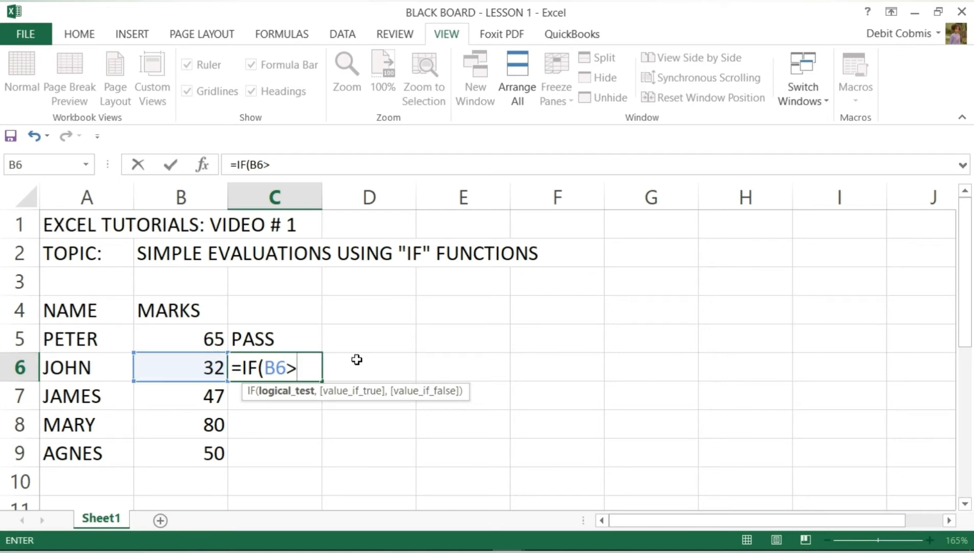
pyautogui.write('50,')
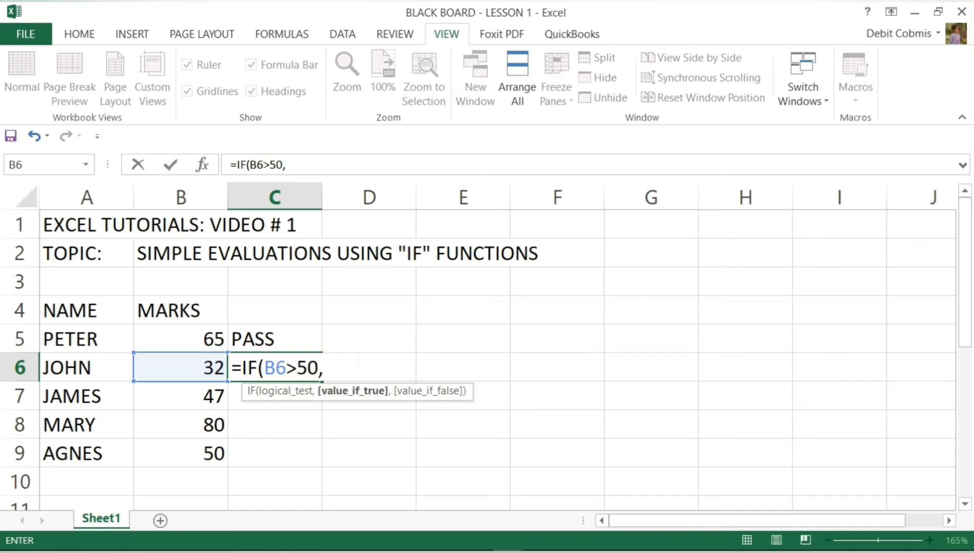
pyautogui.write(' "PASS')
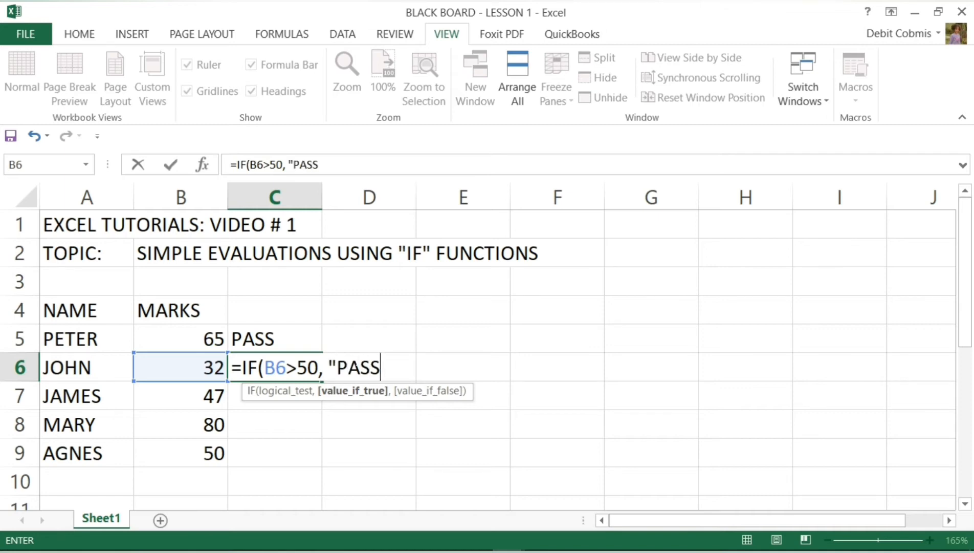
pyautogui.write('",')
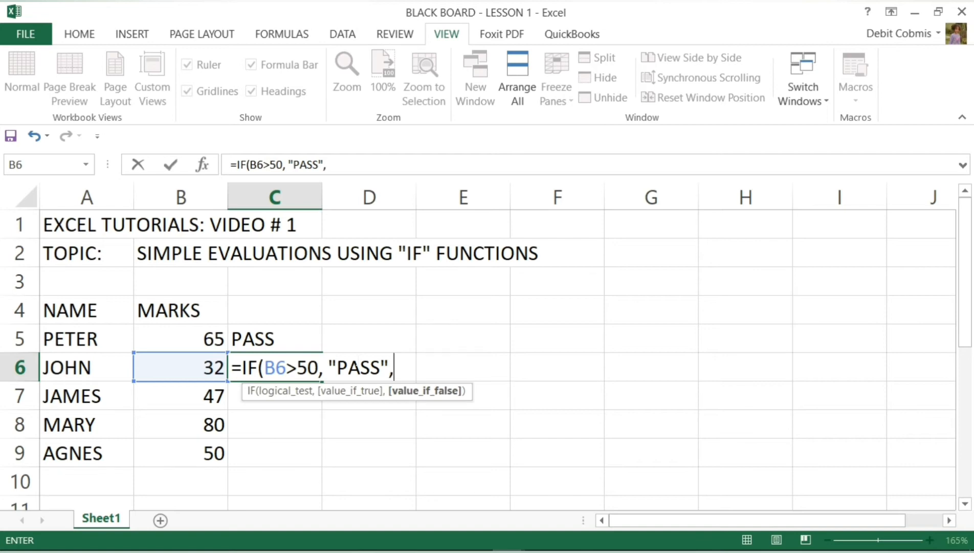
pyautogui.write('"FAIL')
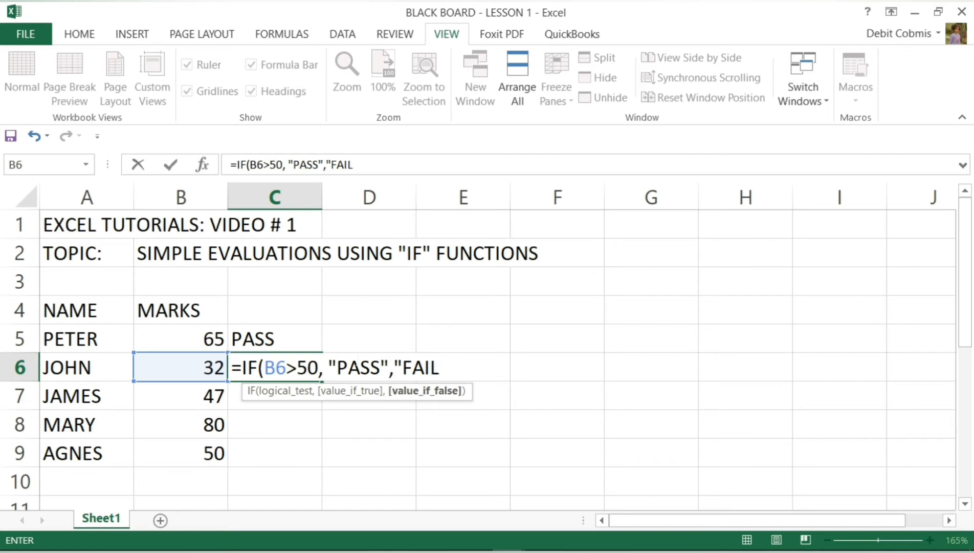
pyautogui.write('")')
pyautogui.press('Return')
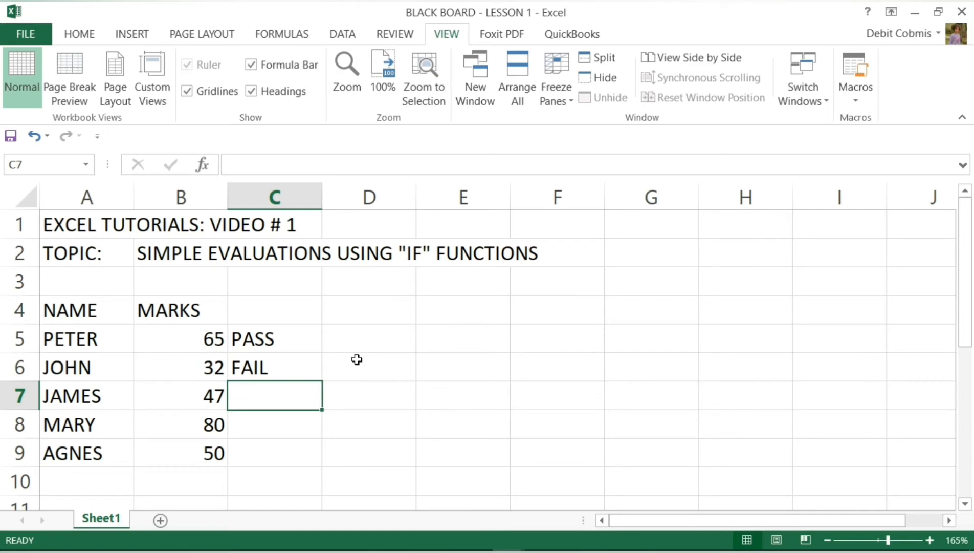
# - Fill the IF formula from C6 down through C9 to evaluate the remaining marks
pyautogui.click(283, 369)
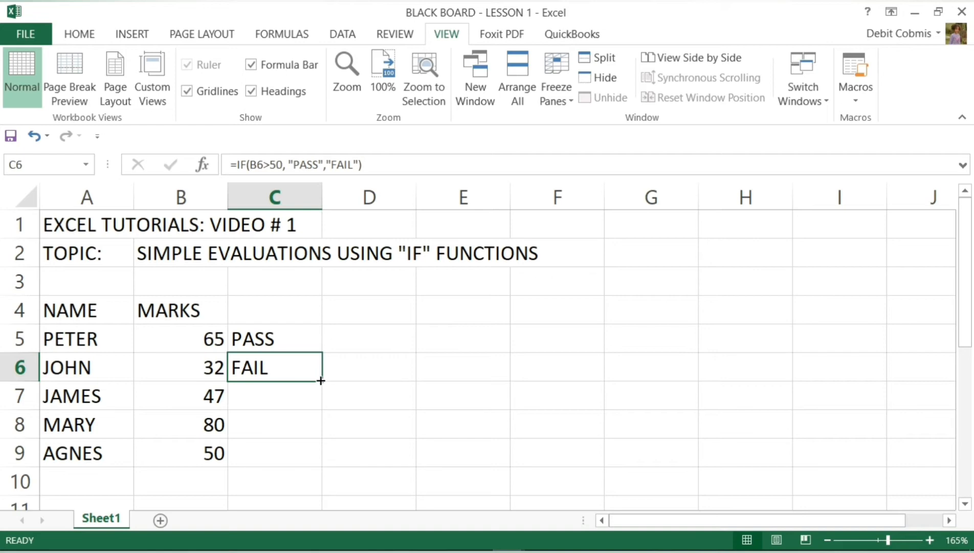
pyautogui.moveTo(321, 381); pyautogui.dragTo(315, 461)
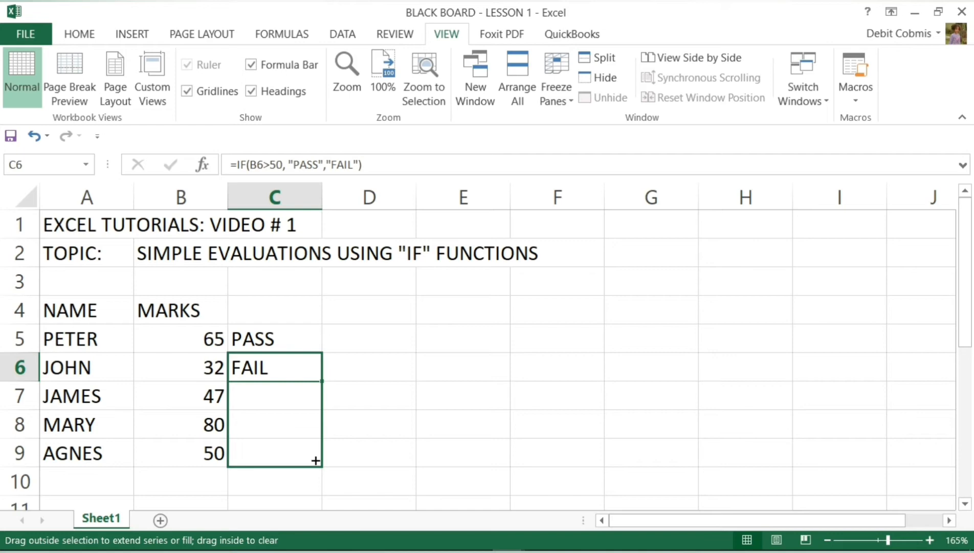
pyautogui.moveTo(316, 460); pyautogui.dragTo(314, 457)
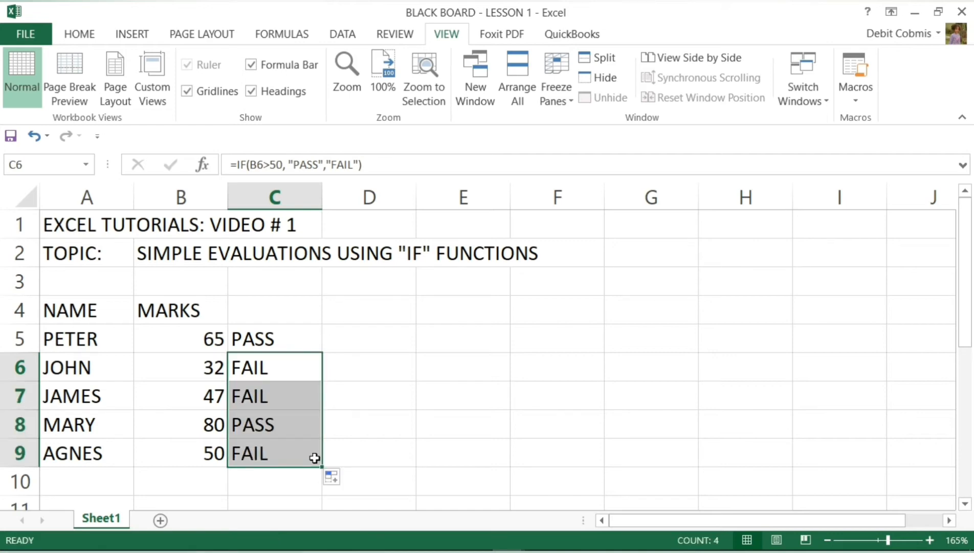
pyautogui.click(257, 481)
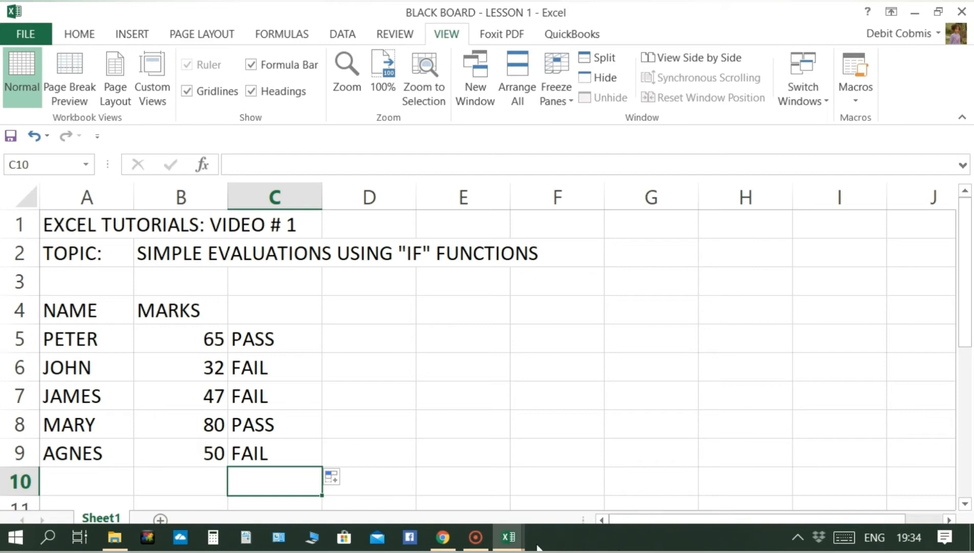
pyautogui.moveTo(487, 547)
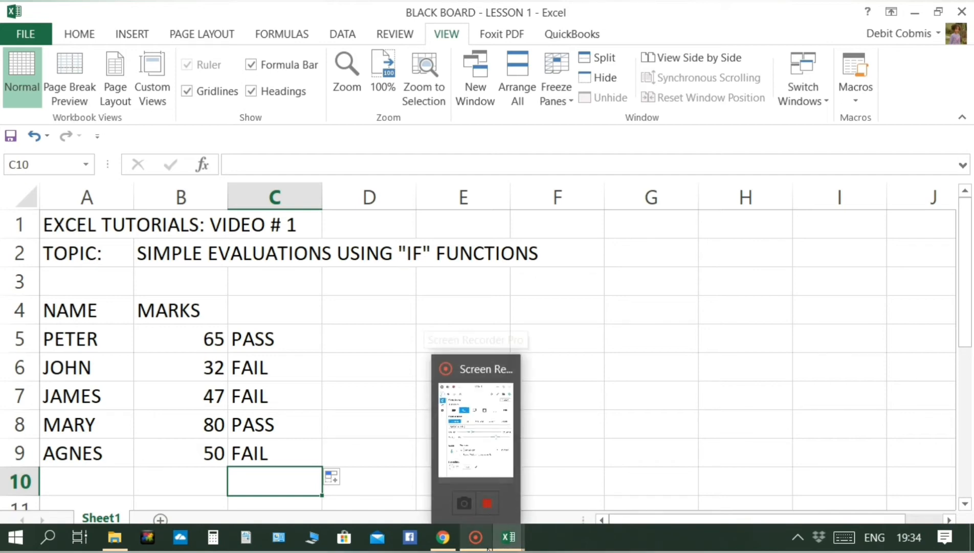
pyautogui.moveTo(486, 511)
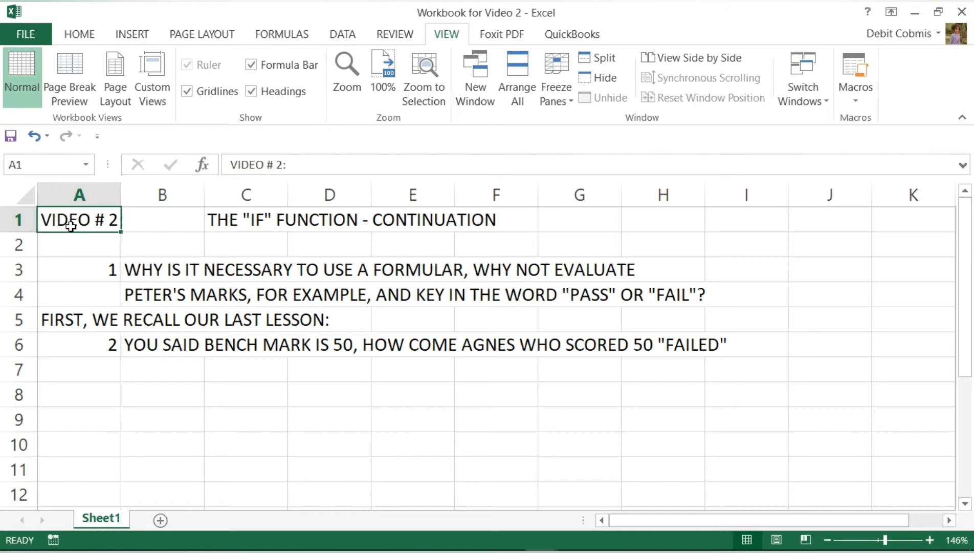
# - Clear the contents of the range A3:H6 holding the numbered questions below the video title
pyautogui.press('Down')
pyautogui.press('Down')
pyautogui.hotkey('shift', 'Right')
pyautogui.hotkey('shift', 'Right')
pyautogui.hotkey('shift', 'Right')
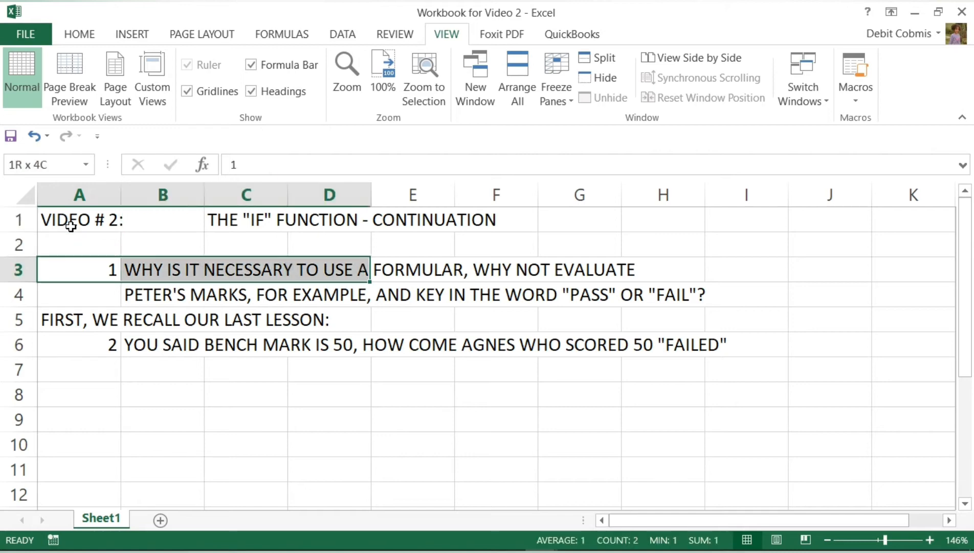
pyautogui.hotkey('shift', 'Right')
pyautogui.hotkey('shift', 'Right')
pyautogui.hotkey('shift', 'Right')
pyautogui.hotkey('shift', 'Right')
pyautogui.hotkey('shift', 'Down')
pyautogui.hotkey('shift', 'Down')
pyautogui.hotkey('shift', 'Down')
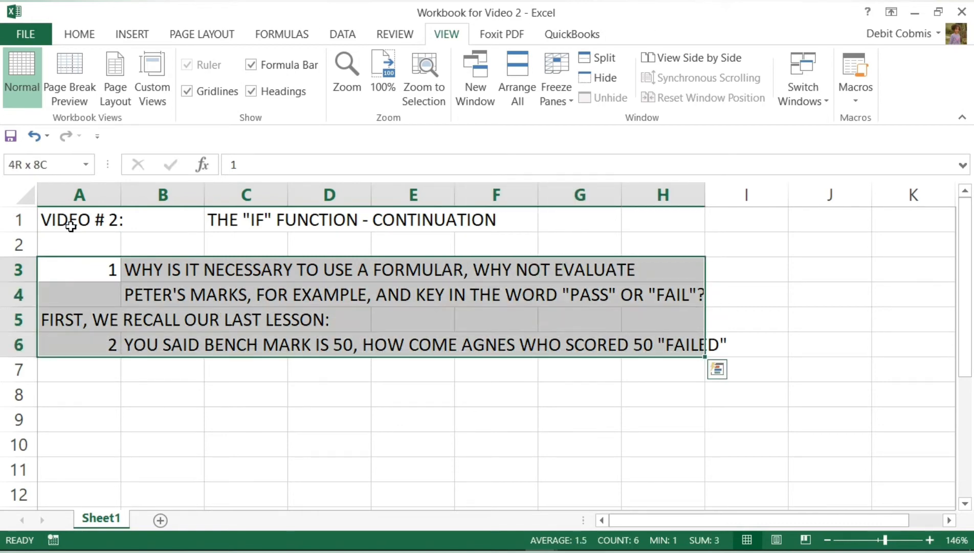
pyautogui.press('Delete')
pyautogui.press('Down')
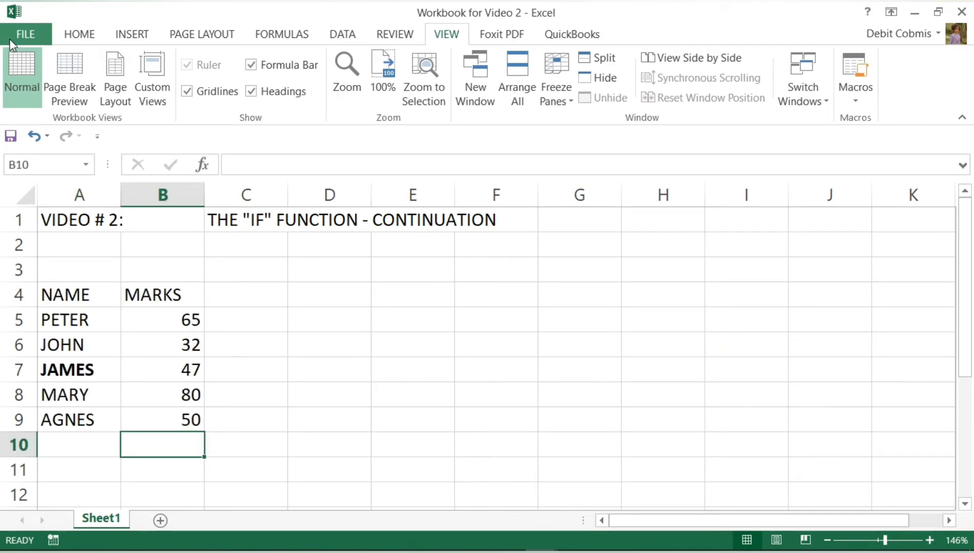
# - Start an IF formula in cell C5 that tests whether B5>50
pyautogui.press('Up')
pyautogui.press('Up')
pyautogui.press('Up')
pyautogui.press('Up')
pyautogui.press('Up')
pyautogui.press('Right')
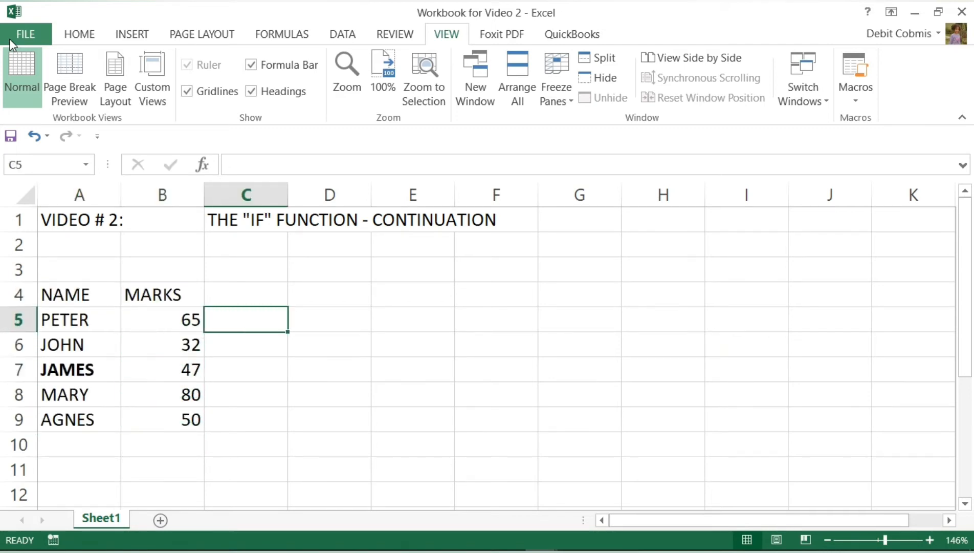
pyautogui.write('=IF')
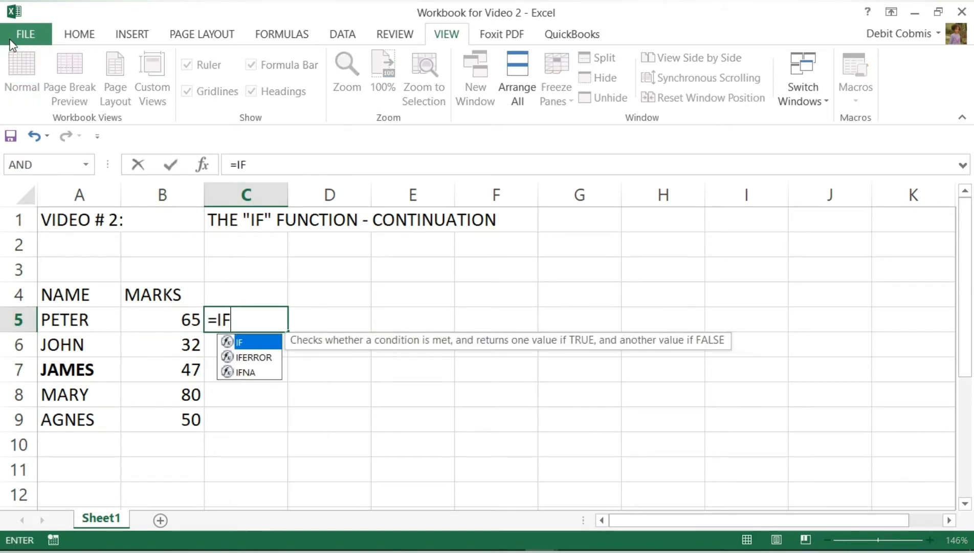
pyautogui.write('(')
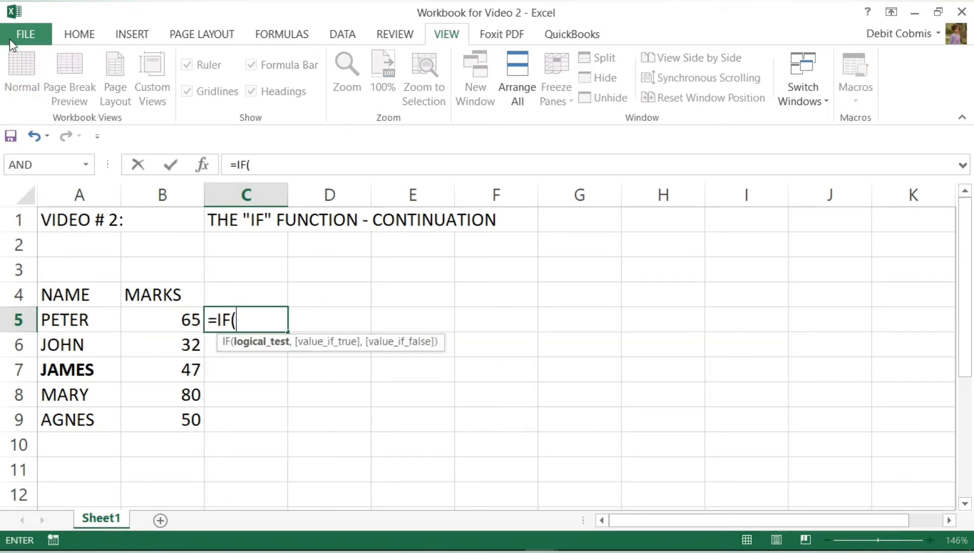
pyautogui.press('Left')
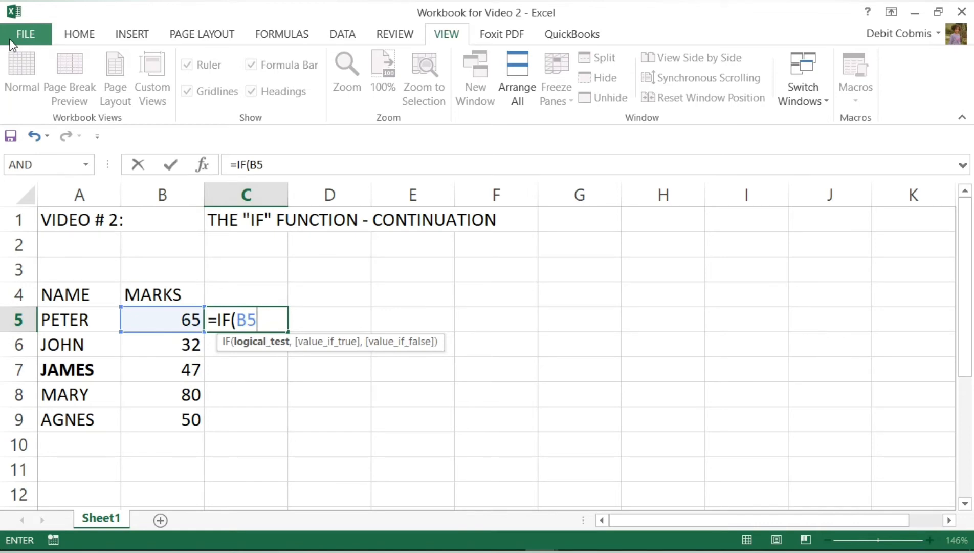
pyautogui.write('>50')
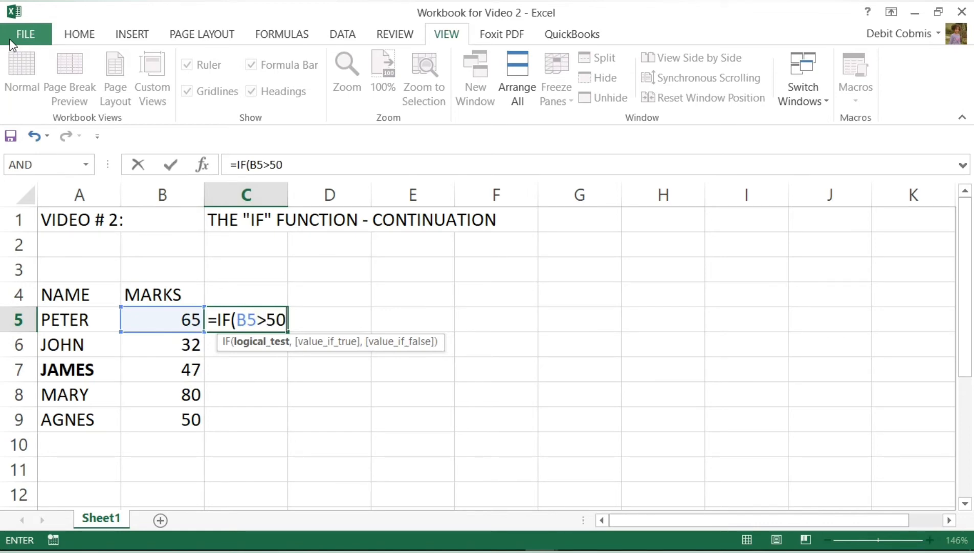
# - Complete the IF formula in C5 with "Pass" as the true result and "Fail" as the false result
pyautogui.write(',"pA')
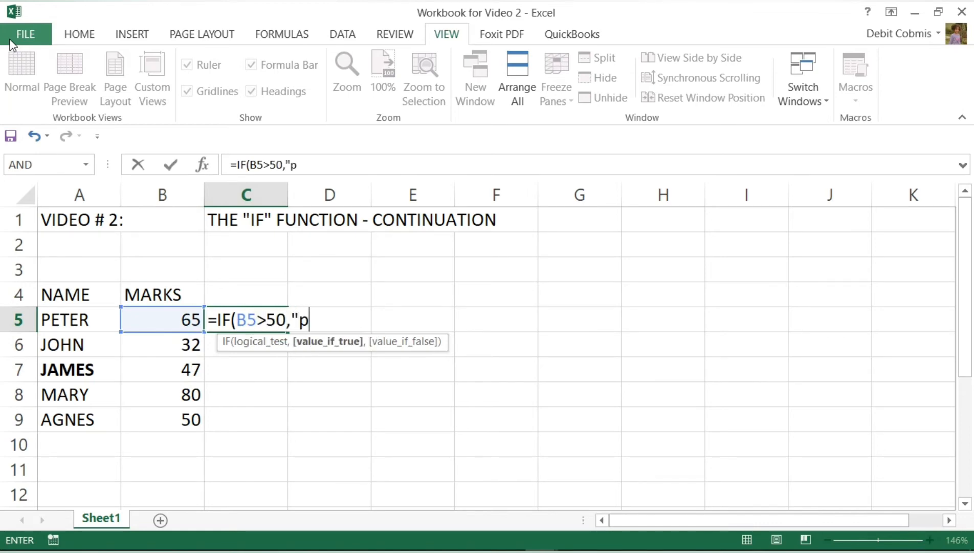
pyautogui.press('BackSpace')
pyautogui.press('BackSpace')
pyautogui.write('Pass"')
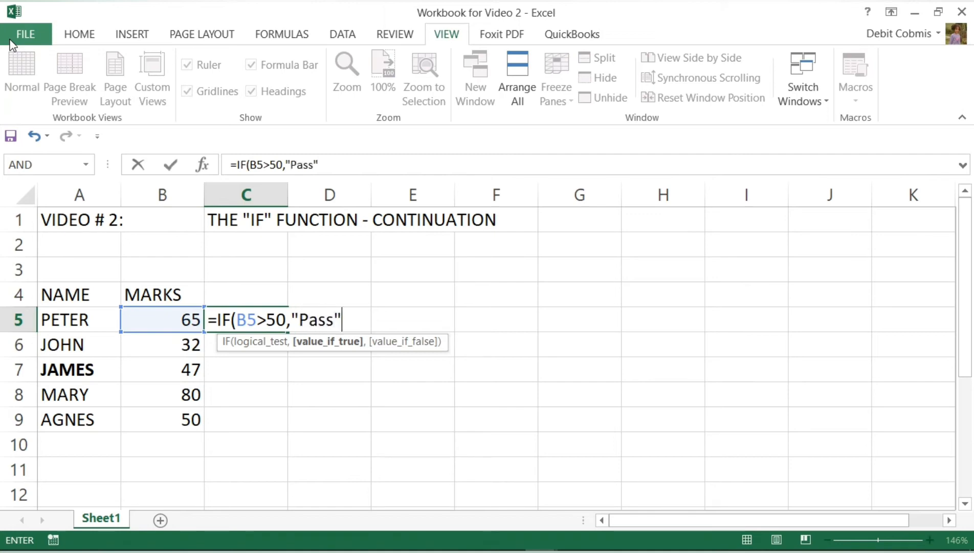
pyautogui.write(',"')
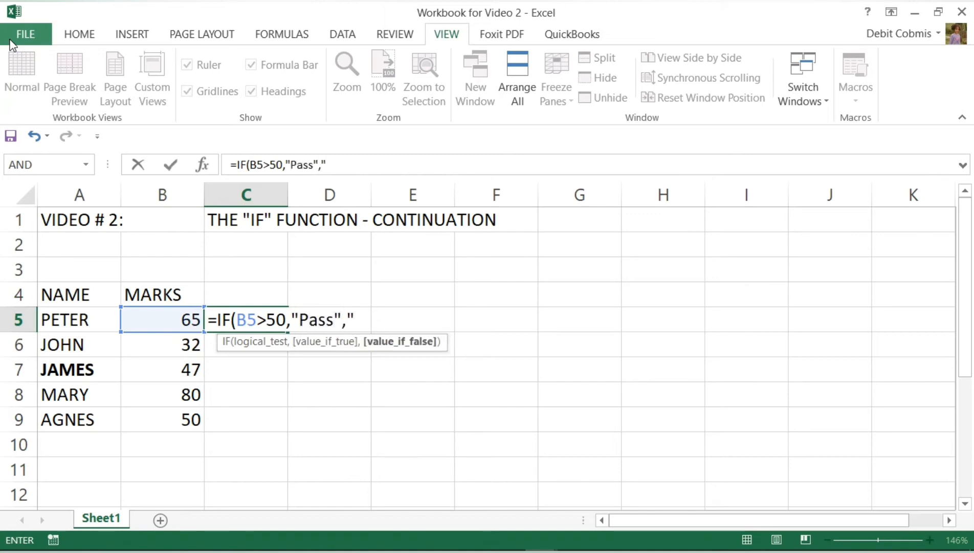
pyautogui.write('Fail"')
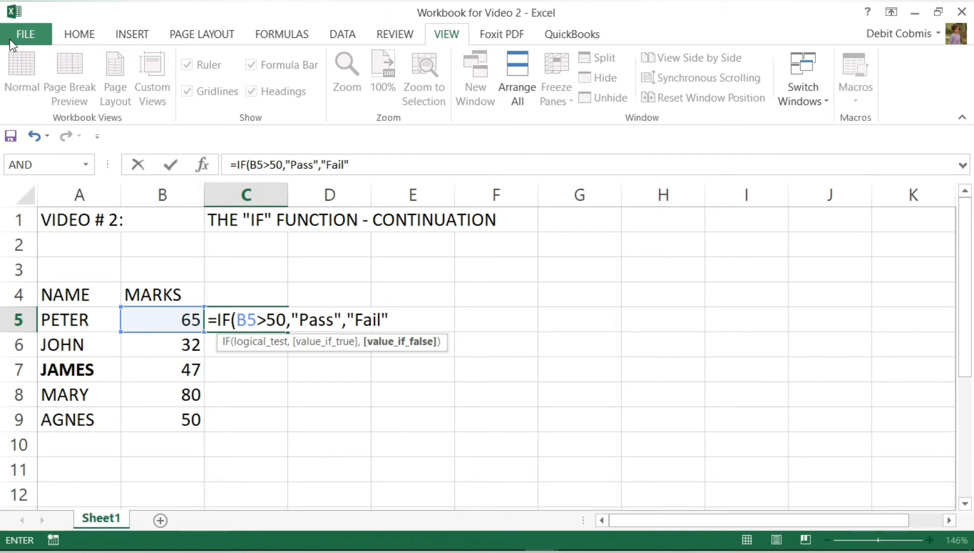
pyautogui.write(')')
pyautogui.press('Return')
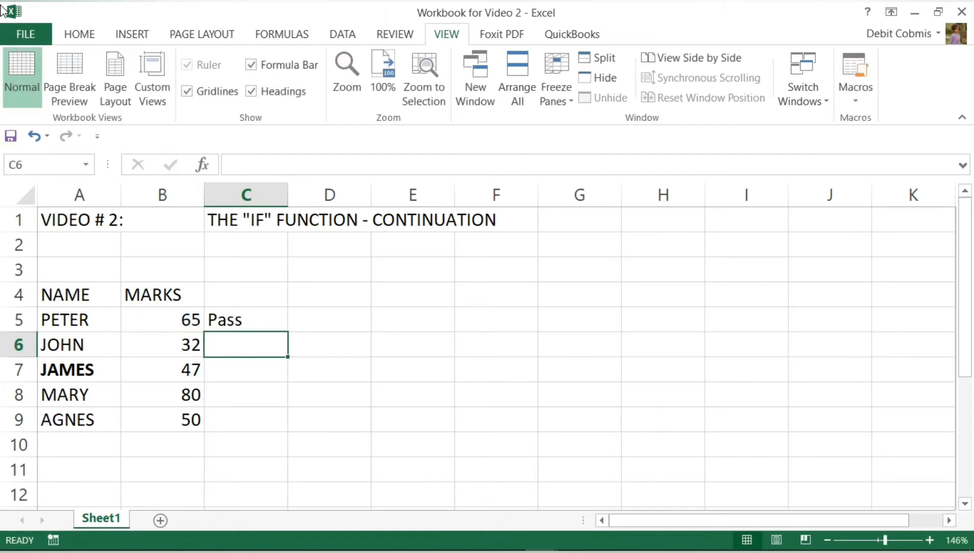
# - Fill the IF formula from C5 down through C9 to evaluate the other students' marks
pyautogui.click(262, 322)
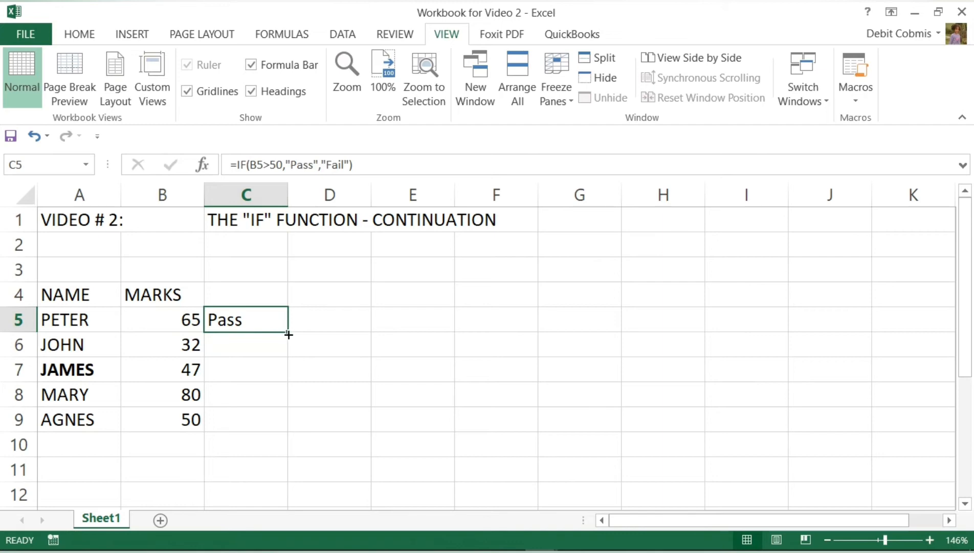
pyautogui.moveTo(289, 334); pyautogui.dragTo(288, 432)
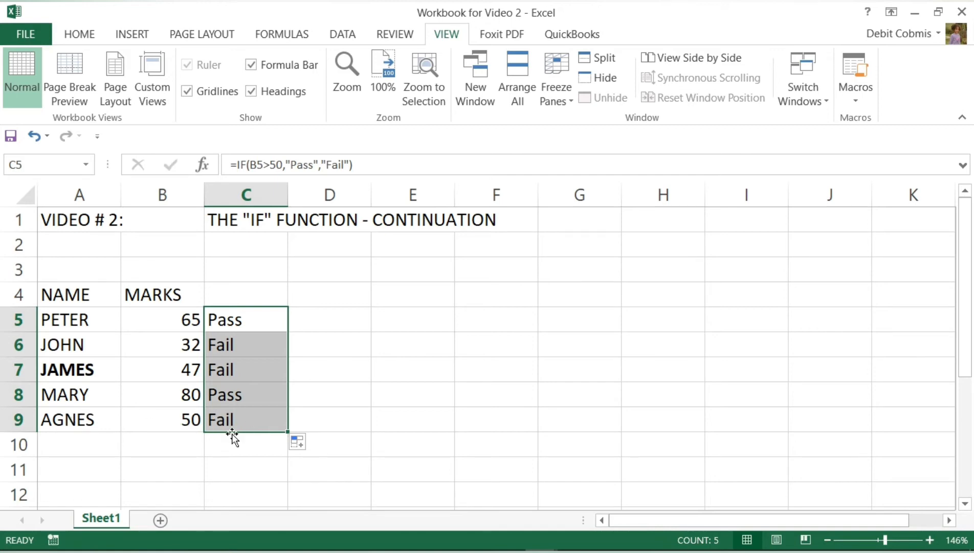
pyautogui.click(256, 468)
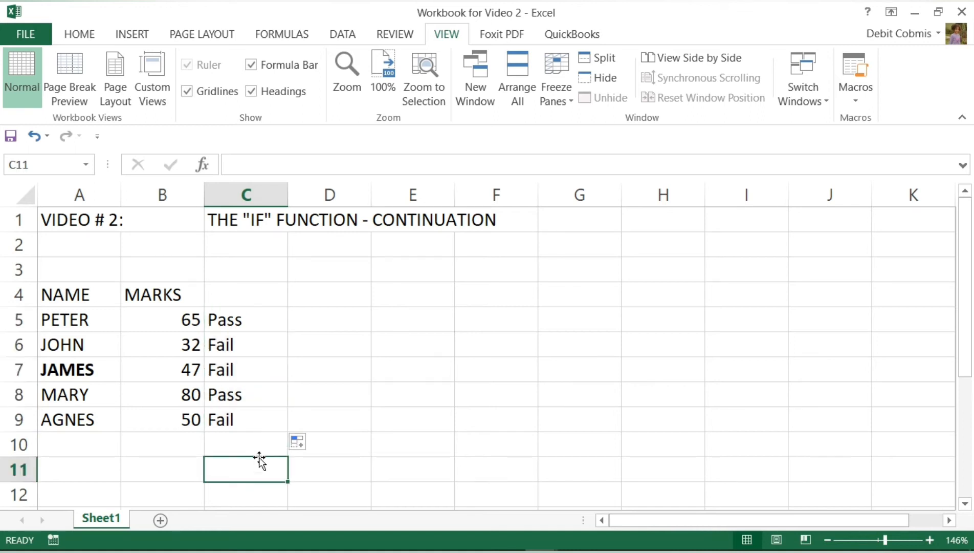
pyautogui.write('Bedn')
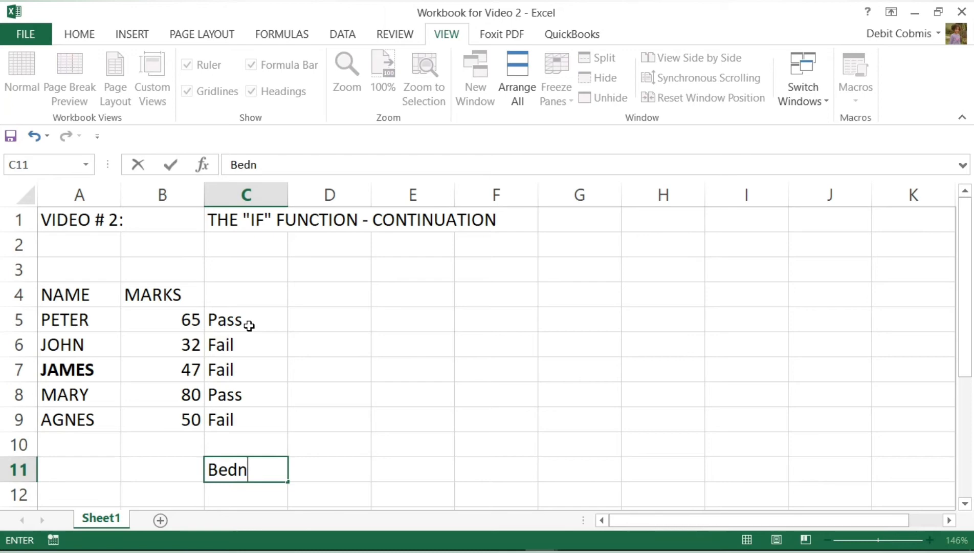
pyautogui.press('Escape')
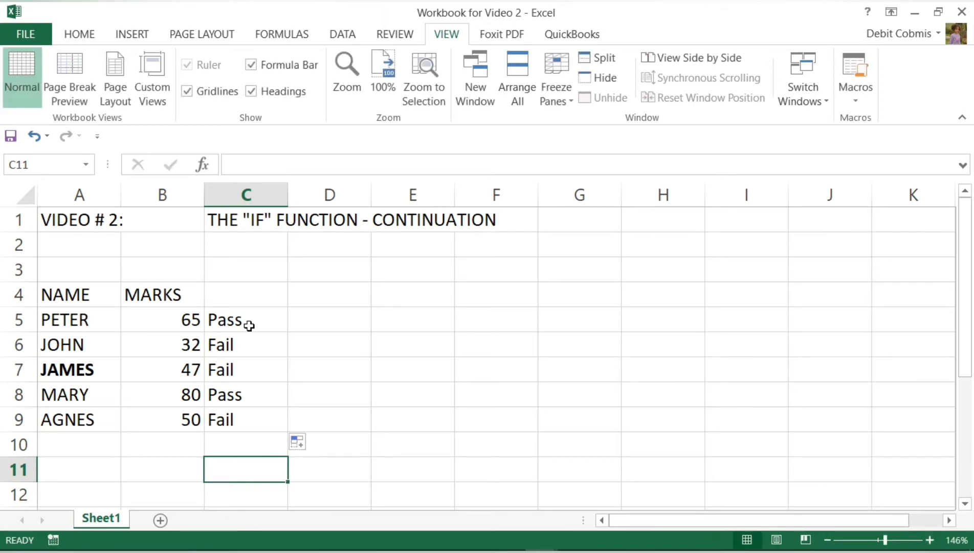
# - Enter the heading "Bench mark= 50 and above" in cell C4 above the results
pyautogui.press('Up')
pyautogui.press('Up')
pyautogui.press('Up')
pyautogui.press('Up')
pyautogui.press('Up')
pyautogui.press('Up')
pyautogui.press('Up')
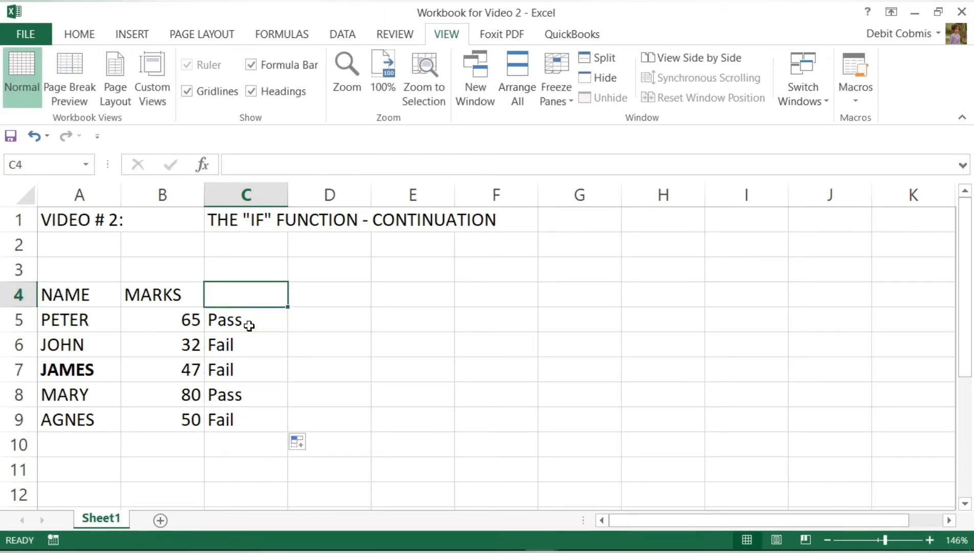
pyautogui.write('5')
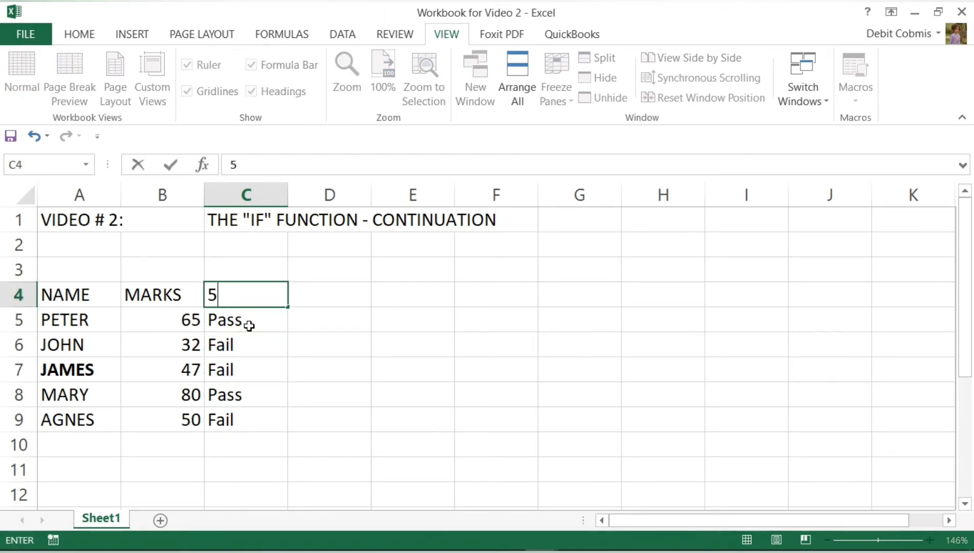
pyautogui.press('BackSpace')
pyautogui.write('Bench m')
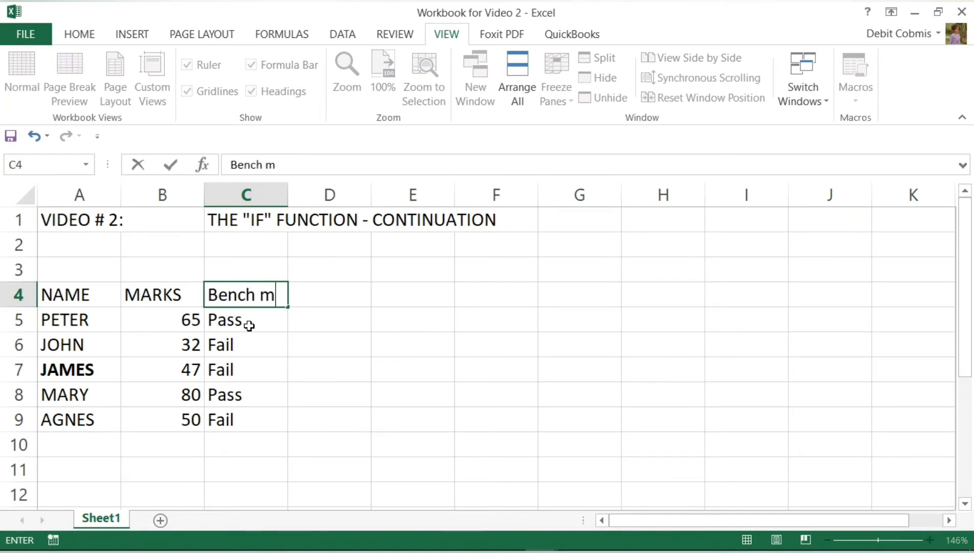
pyautogui.write('ark= ')
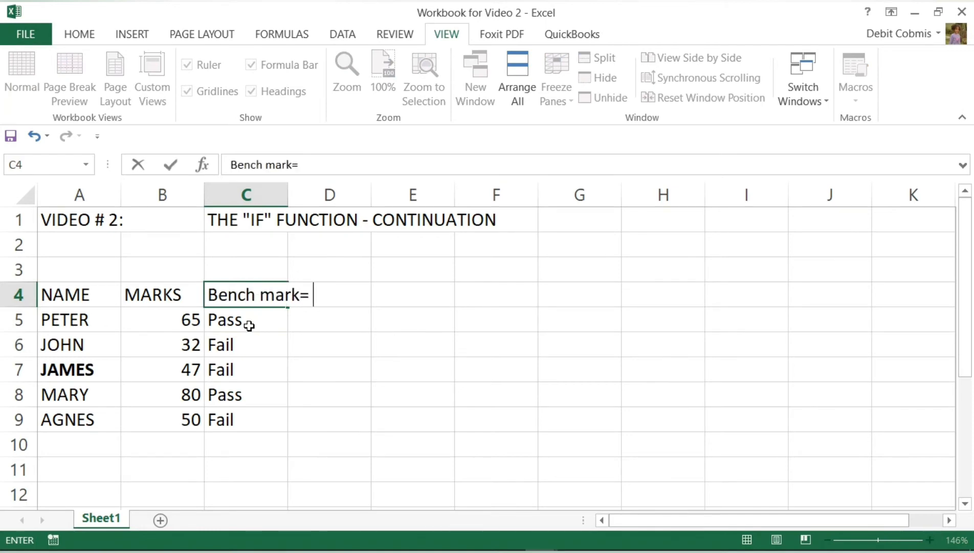
pyautogui.write('50 and above')
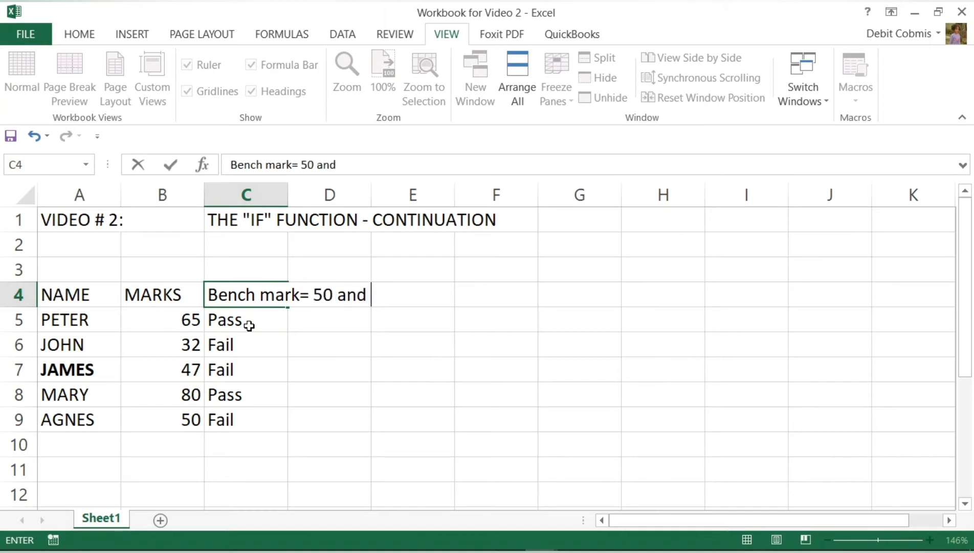
pyautogui.press('Return')
# - Change the comparison in the C5 formula to >= so it reads =IF(B5>=50,"Pass","Fail")
pyautogui.press('Down')
pyautogui.press('Down')
pyautogui.press('Down')
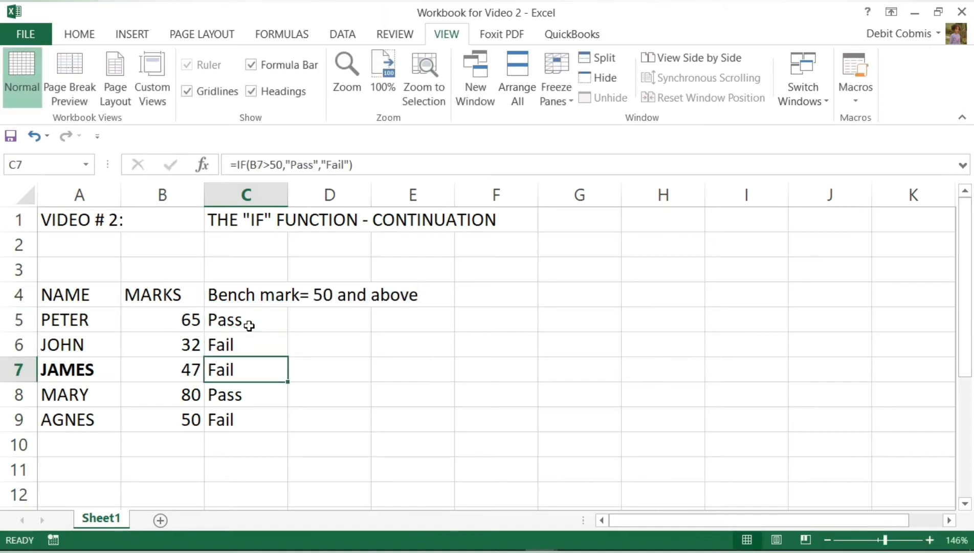
pyautogui.press('Up')
pyautogui.press('Up')
pyautogui.press('Up')
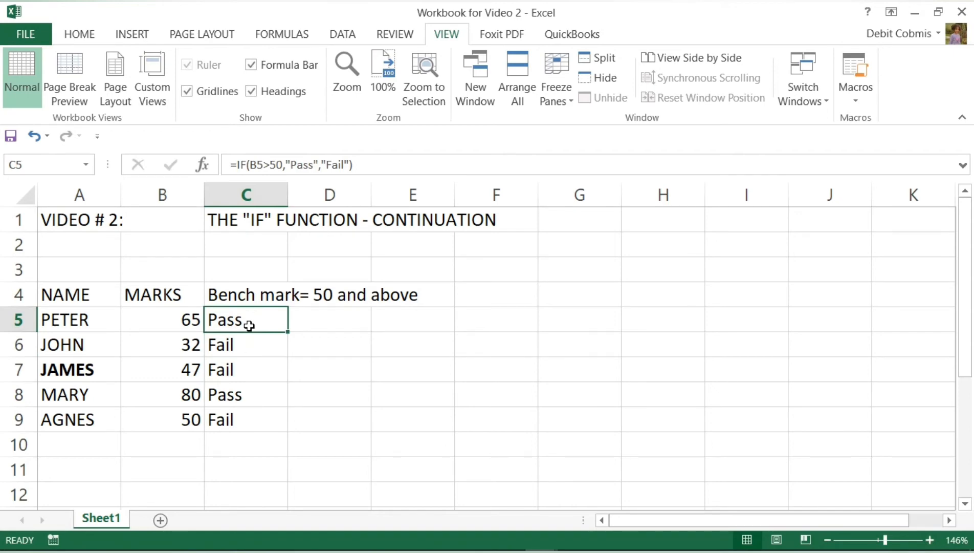
pyautogui.doubleClick(249, 326)
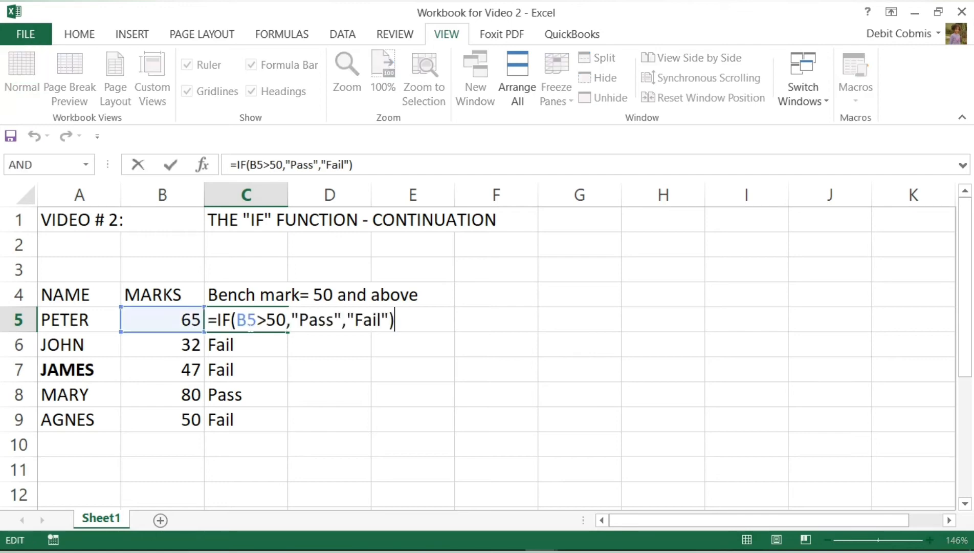
pyautogui.press('Left')
pyautogui.press('Left')
pyautogui.press('Left')
pyautogui.press('Left')
pyautogui.press('Left')
pyautogui.press('Left')
pyautogui.press('Left')
pyautogui.press('Left')
pyautogui.press('Left')
pyautogui.press('Left')
pyautogui.press('Left')
pyautogui.press('Left')
pyautogui.press('Left')
pyautogui.press('Left')
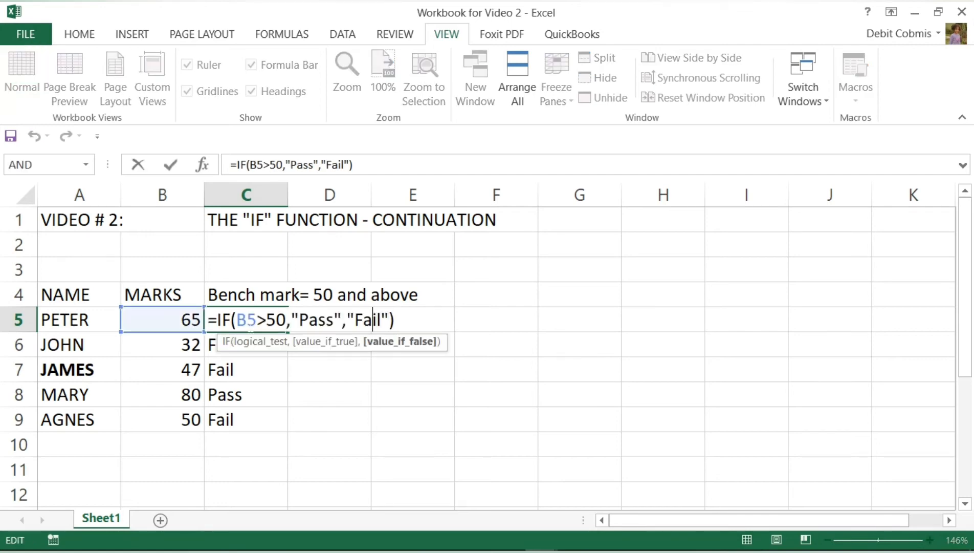
pyautogui.press('Left')
pyautogui.press('Left')
pyautogui.press('Left')
pyautogui.press('Left')
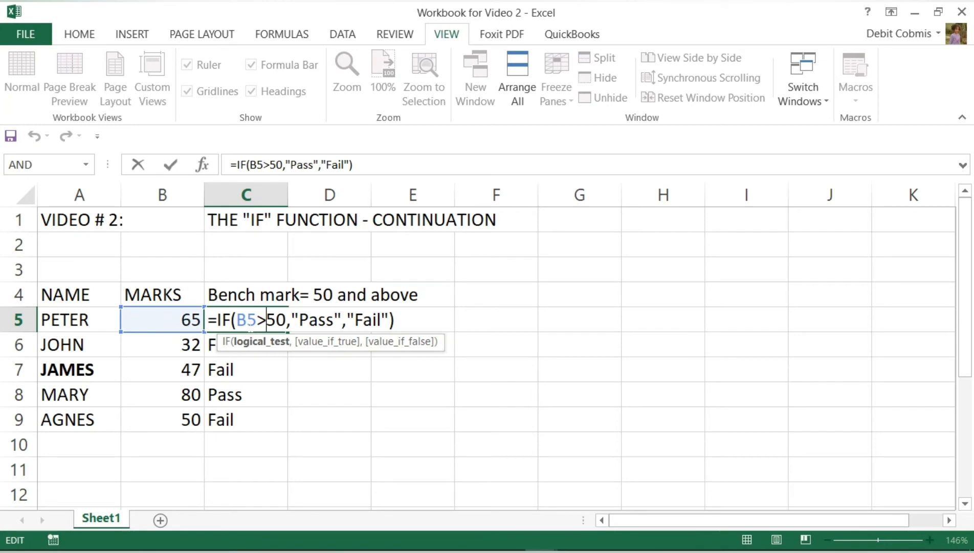
pyautogui.write('=')
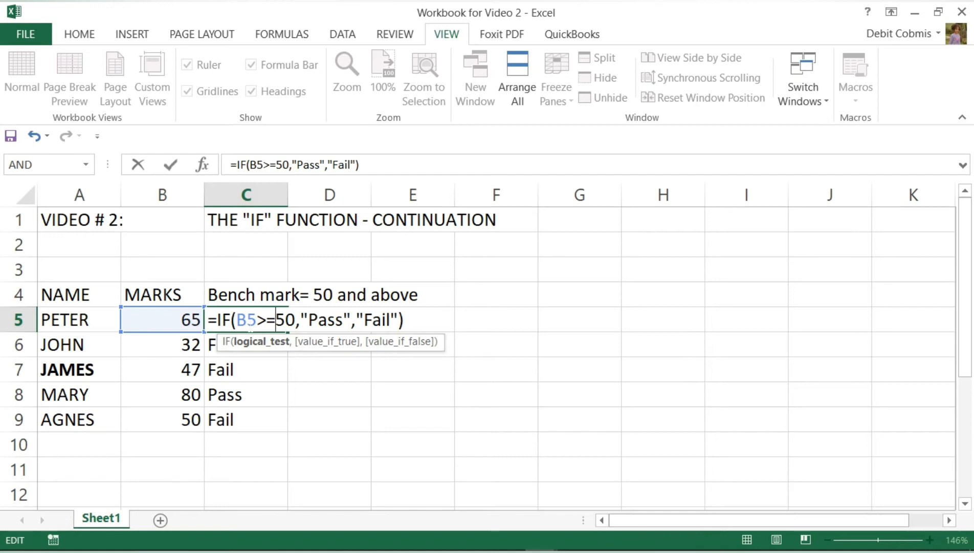
pyautogui.moveTo(6, 547)
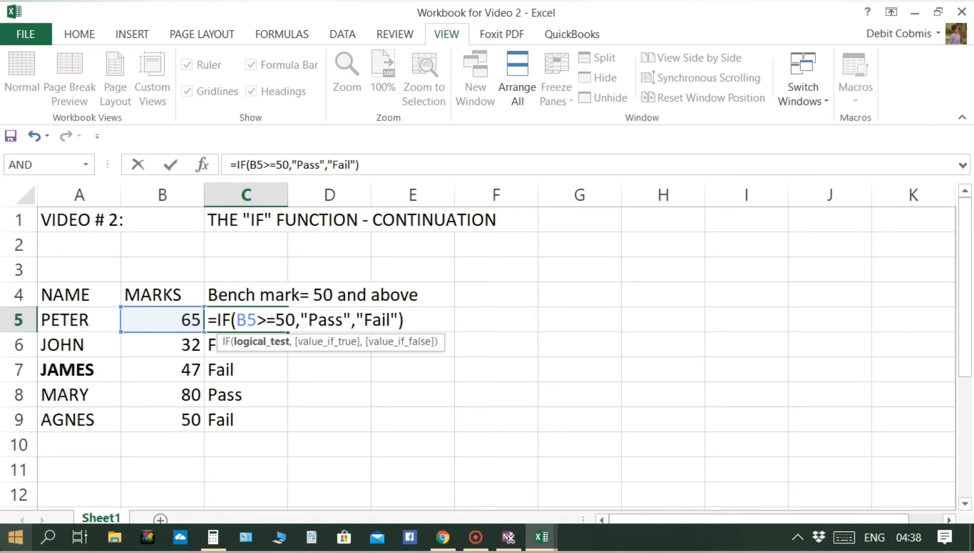
pyautogui.press('Return')
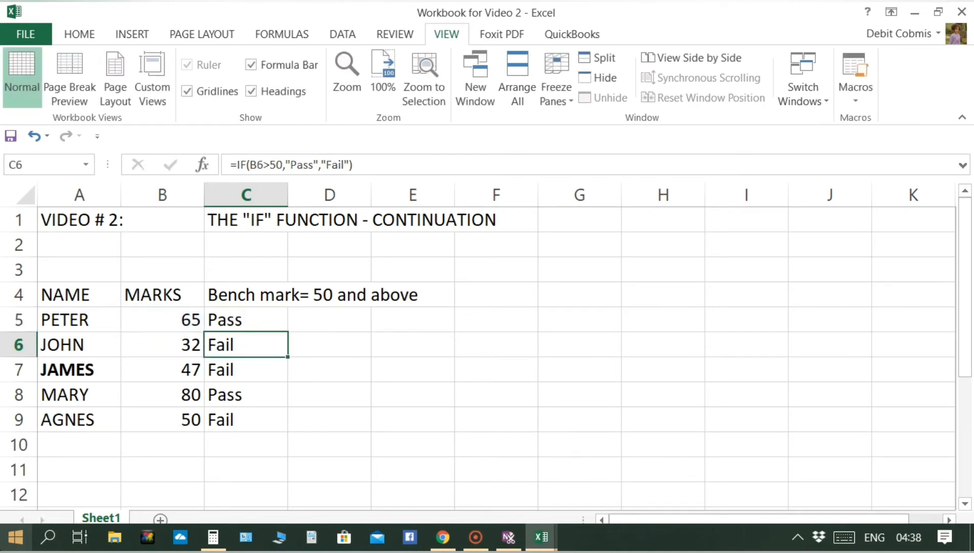
# - Fill the revised >=50 formula from C5 down through C9
pyautogui.press('Up')
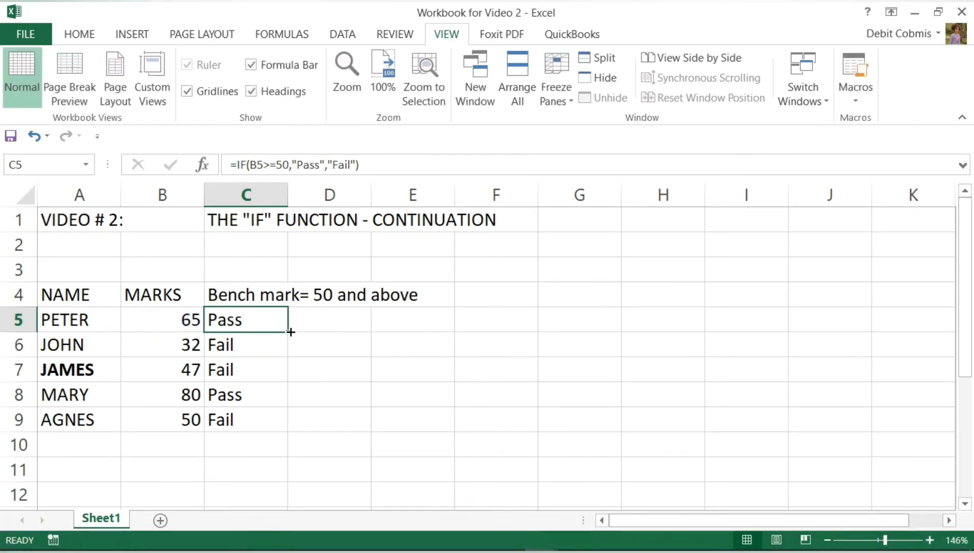
pyautogui.moveTo(290, 332); pyautogui.dragTo(281, 425)
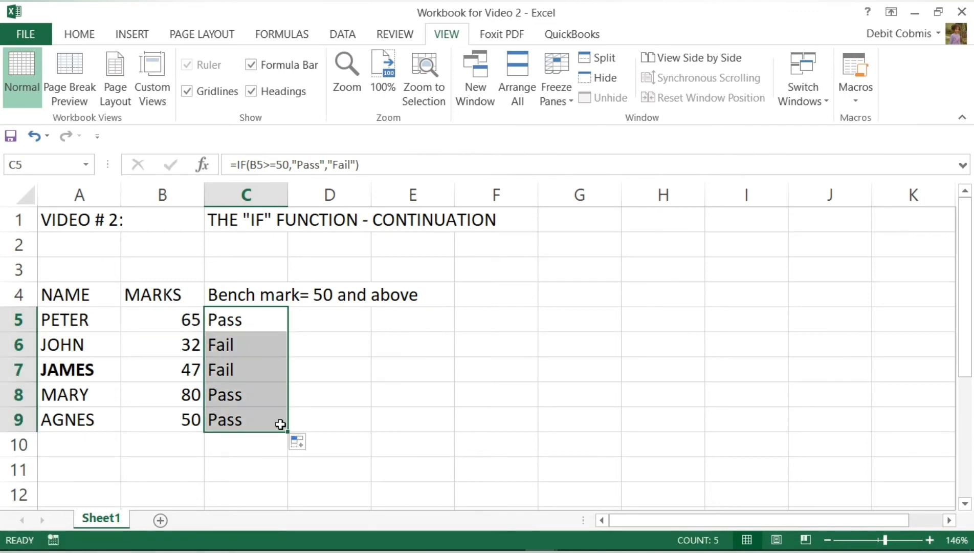
# - Set the mark in cell B9 to 49.5 to test the revised Pass/Fail formula
pyautogui.press('Left')
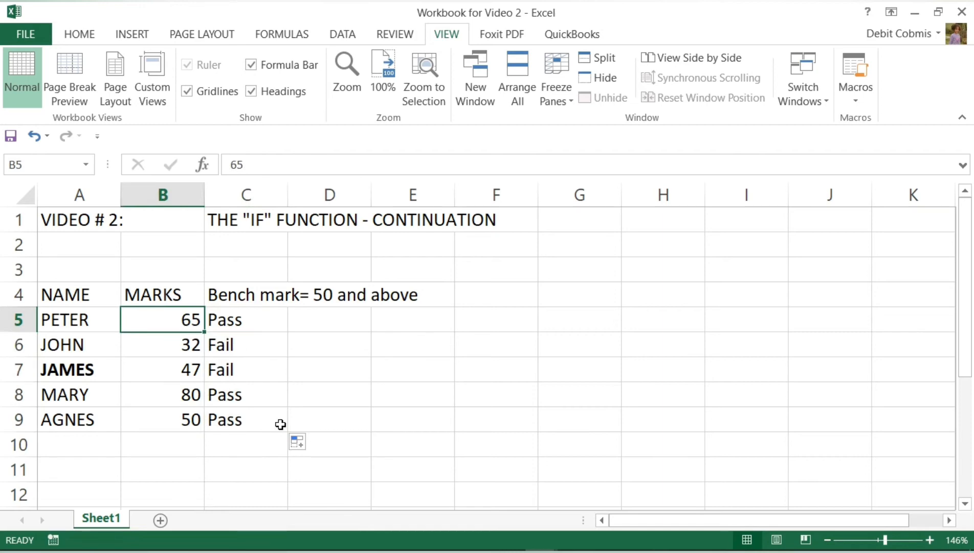
pyautogui.press('Right')
pyautogui.press('Down')
pyautogui.press('Down')
pyautogui.press('Down')
pyautogui.press('Down')
pyautogui.press('Left')
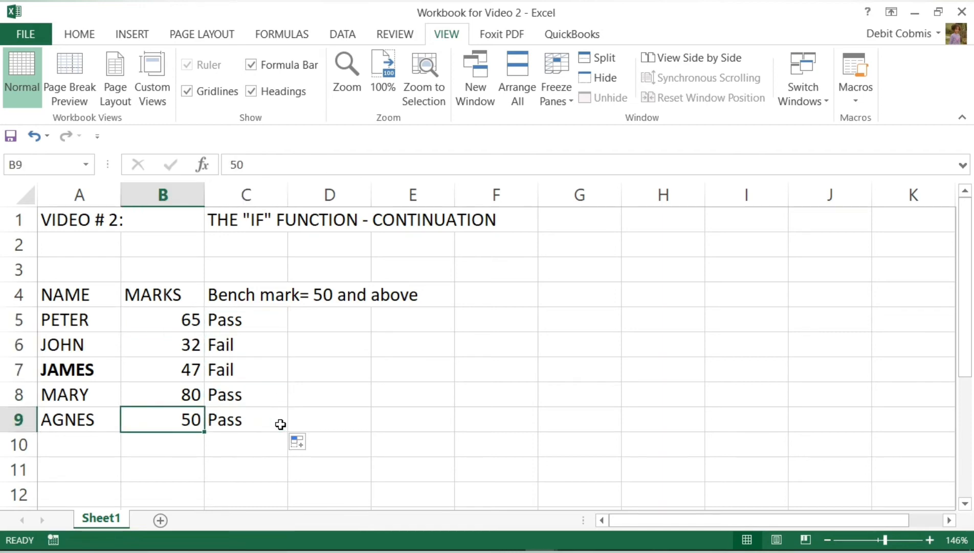
pyautogui.write('49.5')
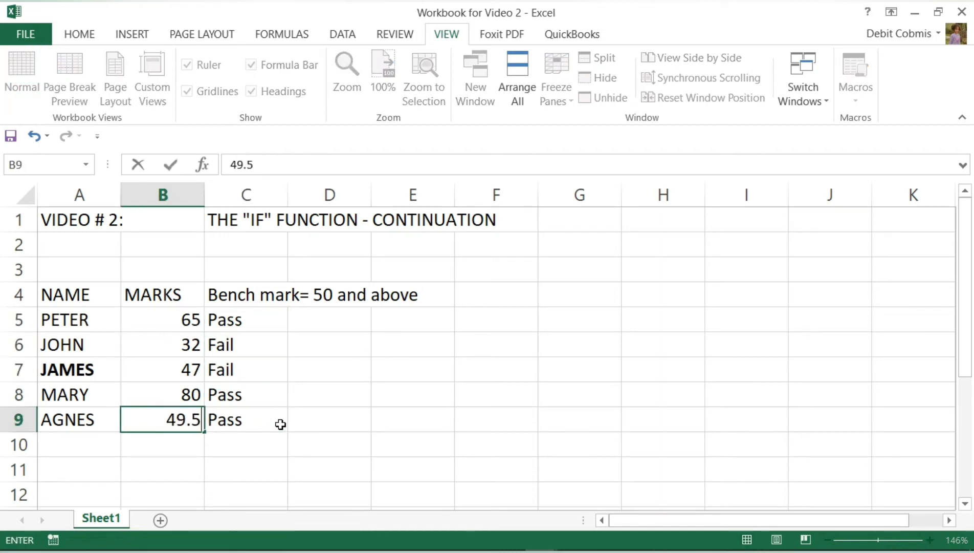
pyautogui.press('Return')
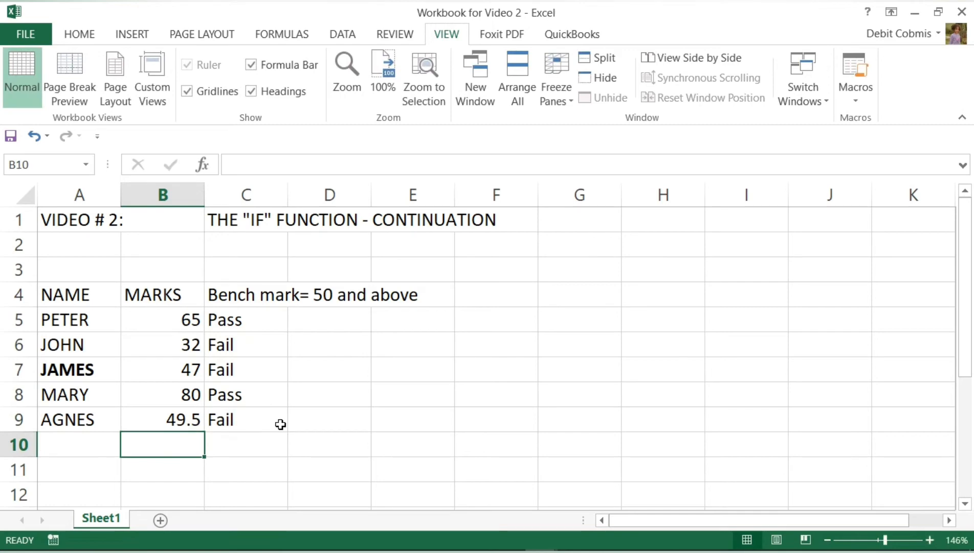
# - Set the mark in cell B9 back to 50
pyautogui.press('Up')
pyautogui.write('50')
pyautogui.press('Return')
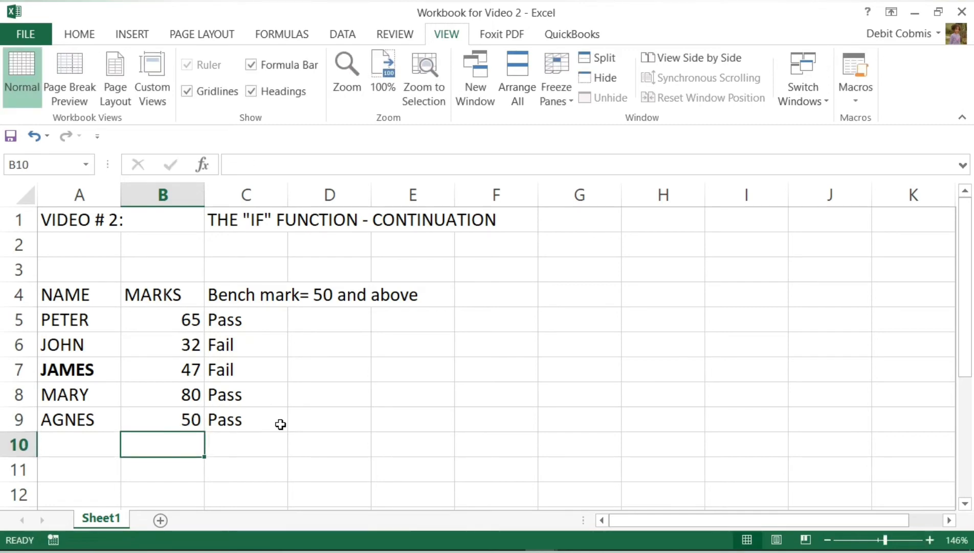
pyautogui.press('Up')
pyautogui.press('Up')
pyautogui.press('Up')
pyautogui.press('Up')
pyautogui.press('Up')
pyautogui.press('Left')
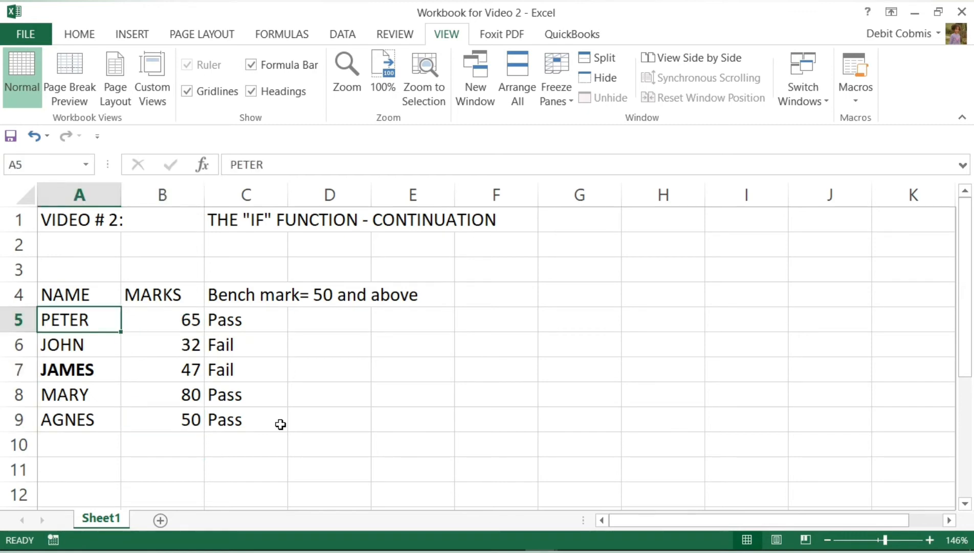
pyautogui.press('Up')
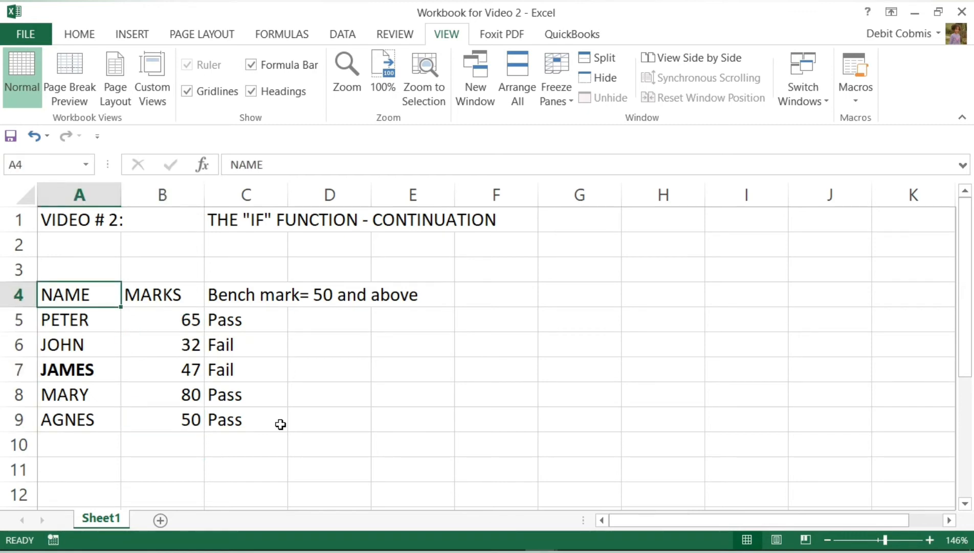
pyautogui.click(80, 36)
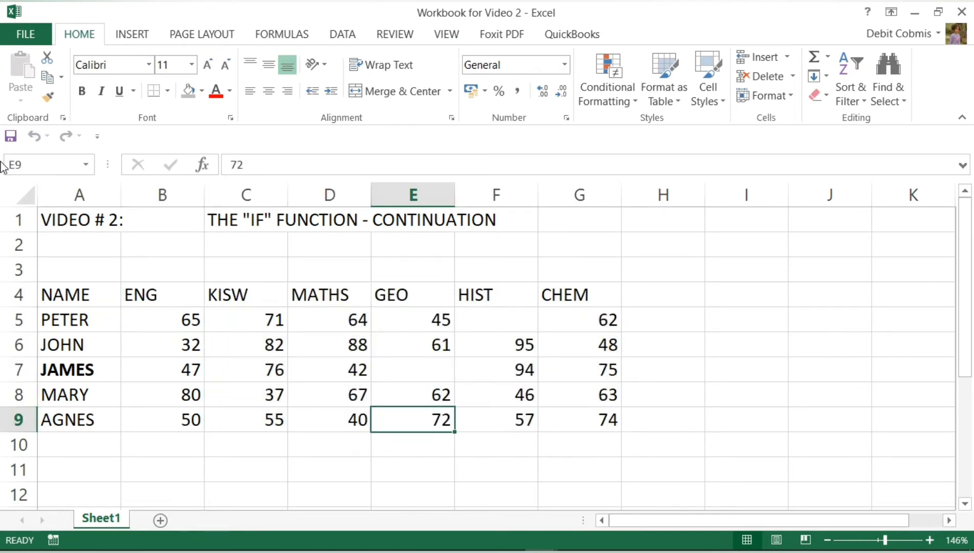
# - Examine the marks table across the ENG, KISW, MATHS, GEO, HIST and CHEM columns, including the first student's row
pyautogui.press('Left')
pyautogui.press('Left')
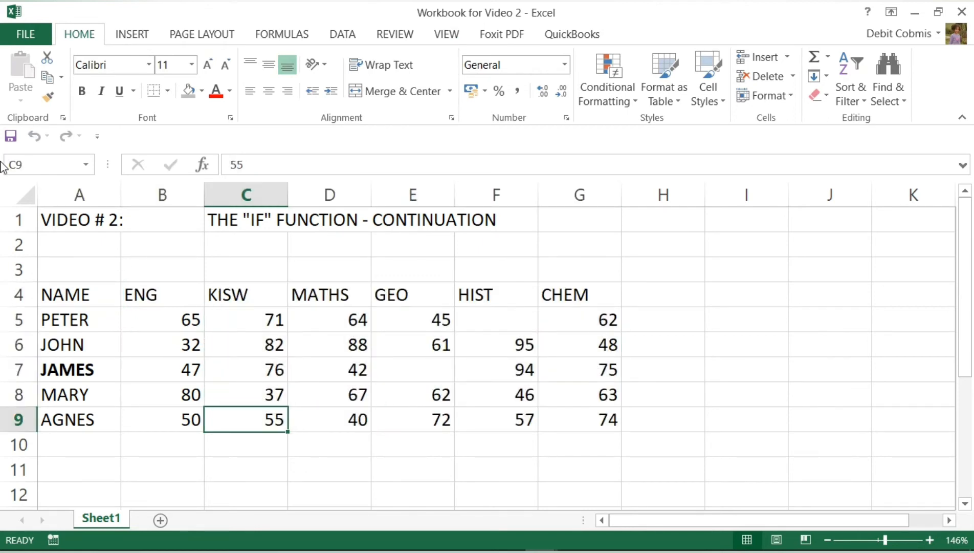
pyautogui.press('Up')
pyautogui.press('Up')
pyautogui.press('Up')
pyautogui.press('Up')
pyautogui.press('Left')
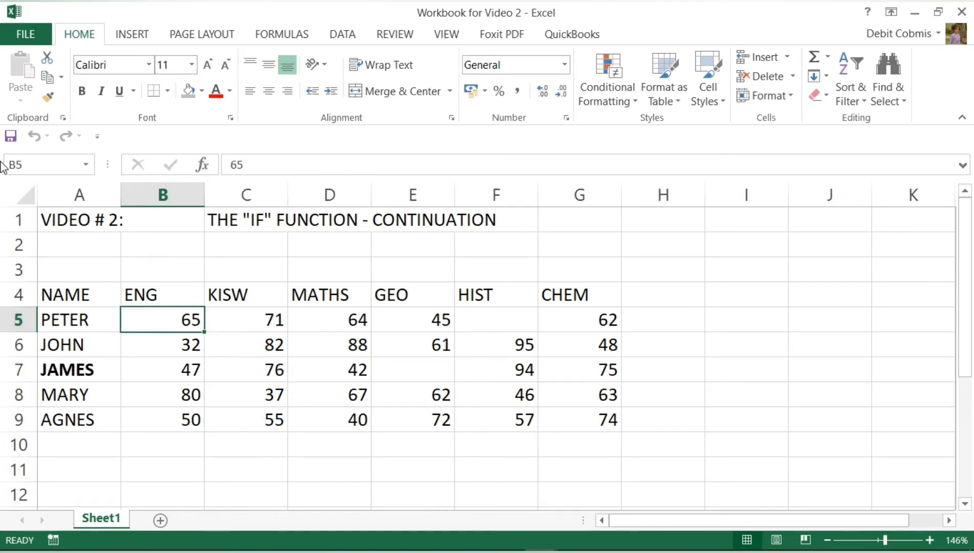
pyautogui.press('Right')
pyautogui.press('Up')
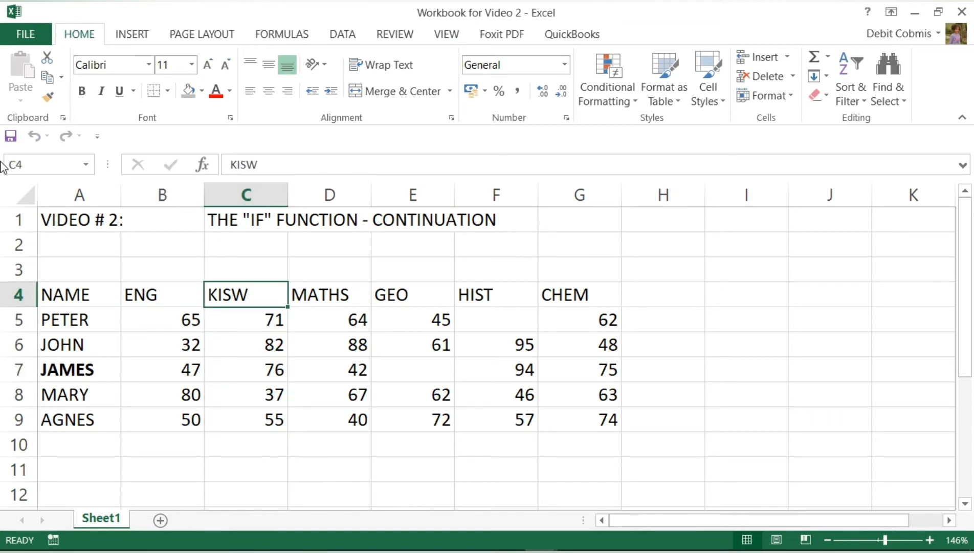
pyautogui.press('Right')
pyautogui.press('Right')
pyautogui.press('Right')
pyautogui.press('Right')
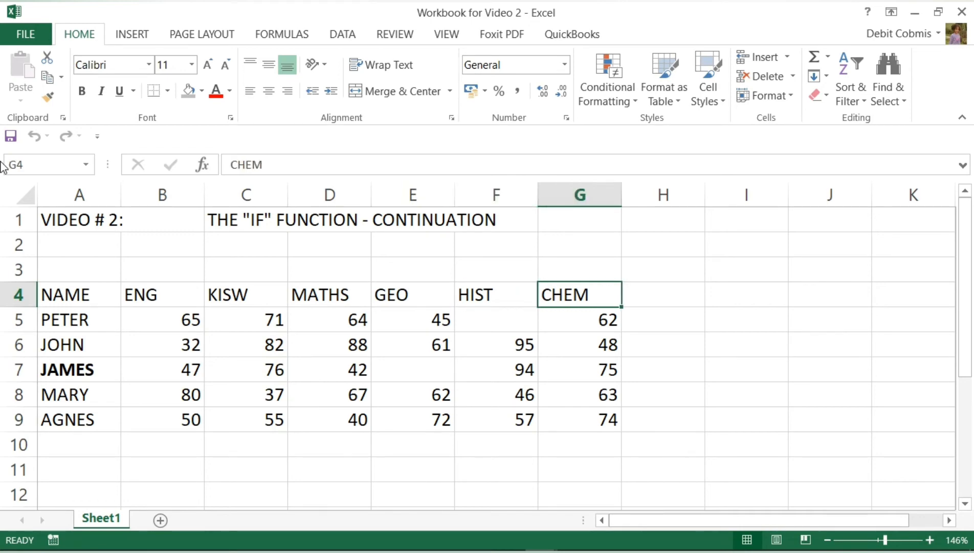
pyautogui.press('Down')
pyautogui.press('Right')
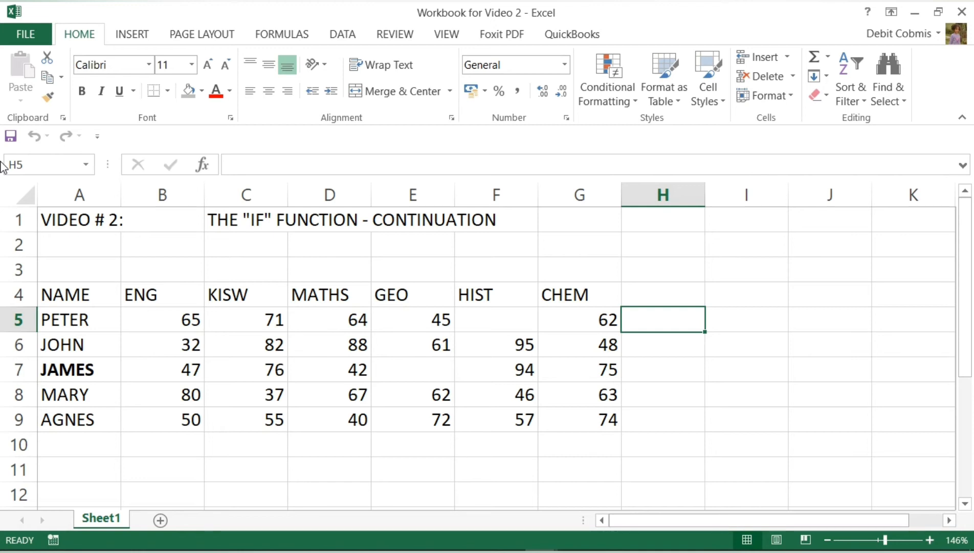
pyautogui.press('Left')
pyautogui.press('Left')
pyautogui.press('Left')
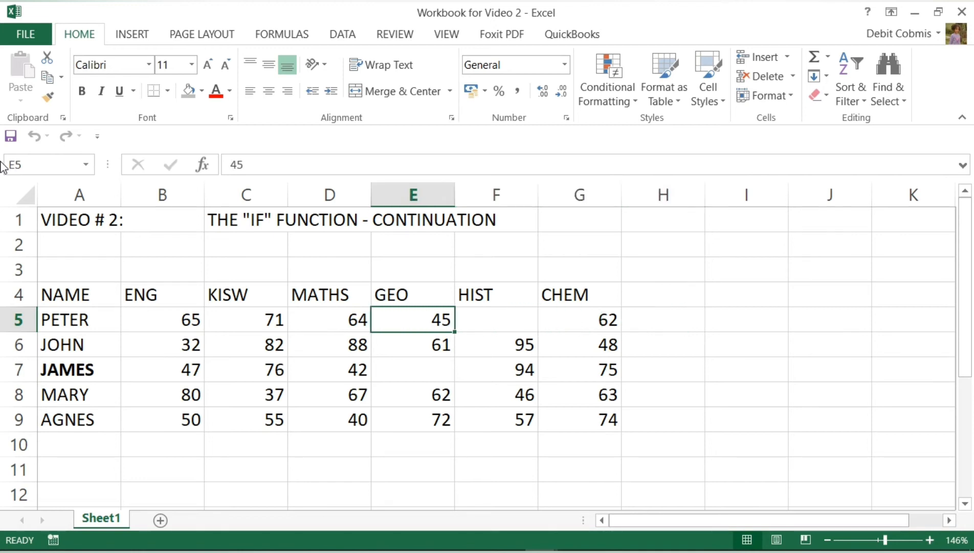
pyautogui.press('Right')
pyautogui.press('Right')
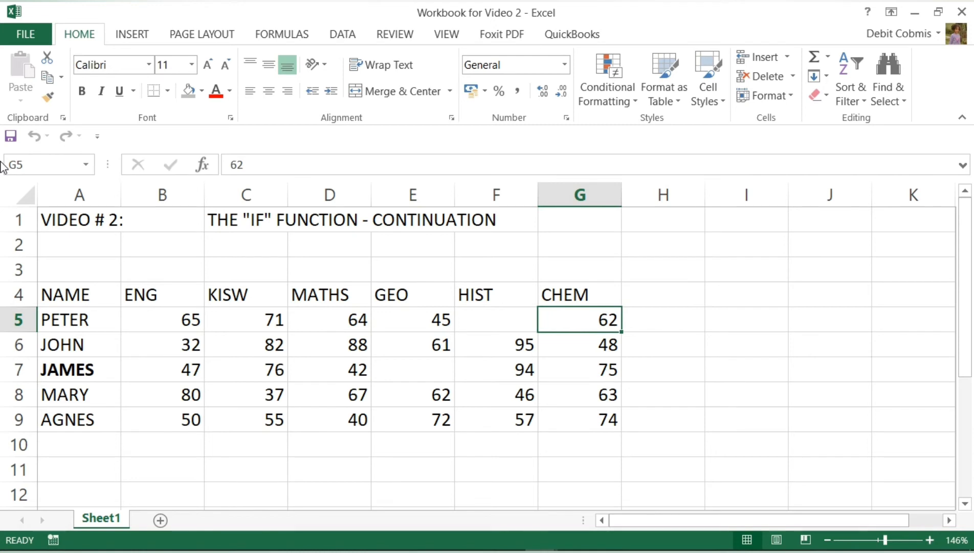
# - Enter 62 as the missing HIST mark in cell F5 and colour its text red
pyautogui.press('Left')
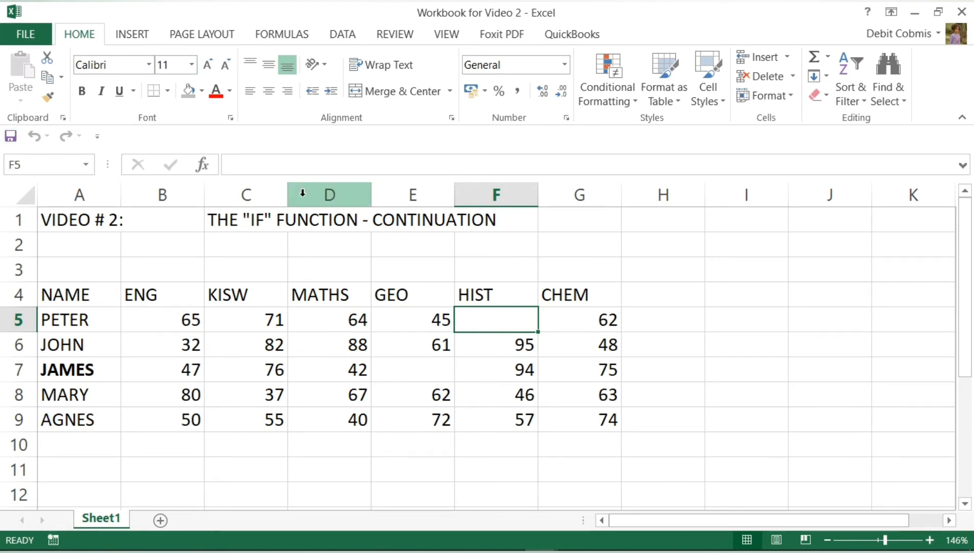
pyautogui.write('62')
pyautogui.press('Return')
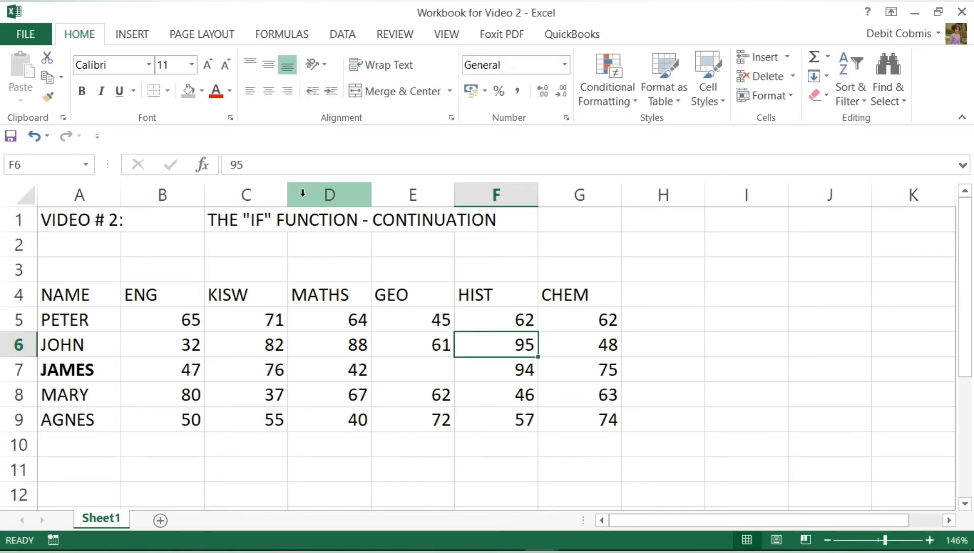
pyautogui.press('Up')
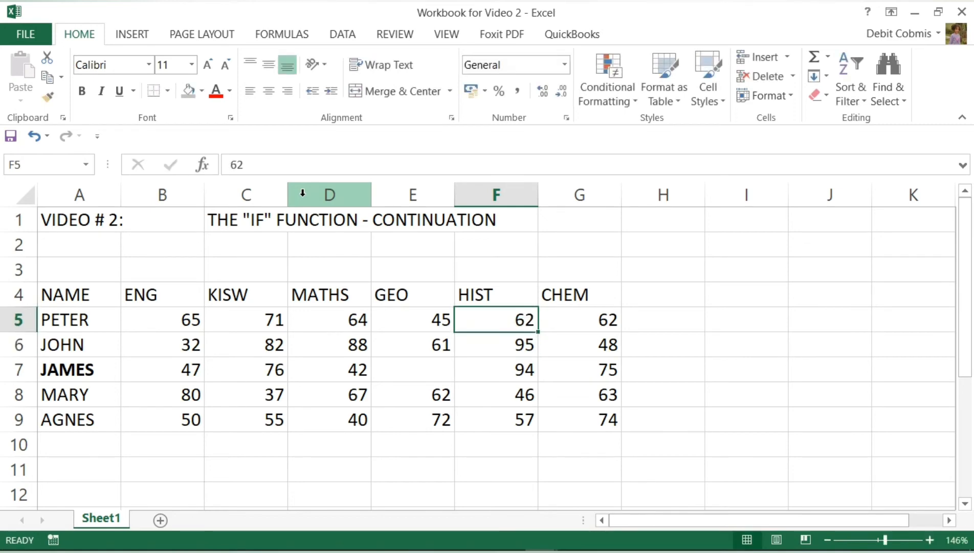
pyautogui.click(222, 99)
# - Examine the GEO and HIST marks in rows 7 and 8, including cell E7
pyautogui.press('Down')
pyautogui.press('Down')
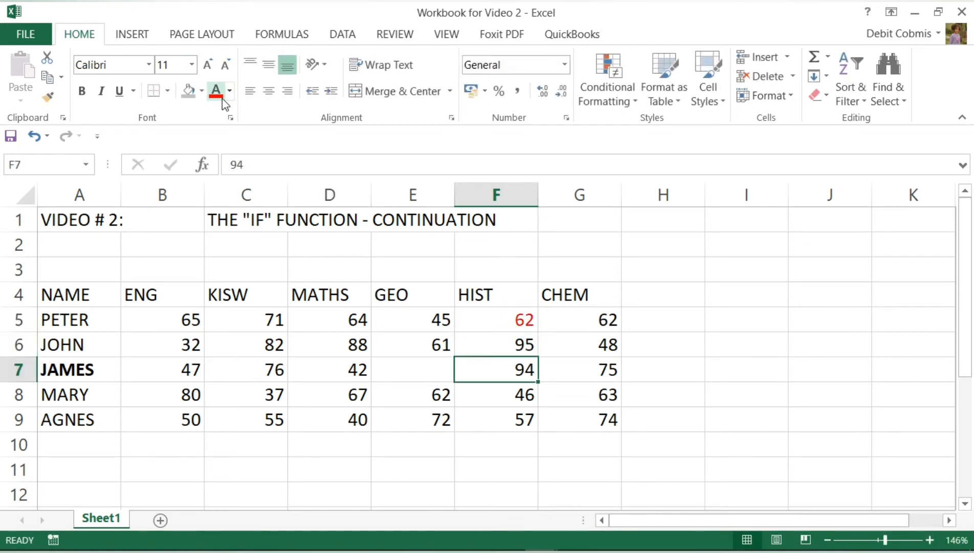
pyautogui.press('Left')
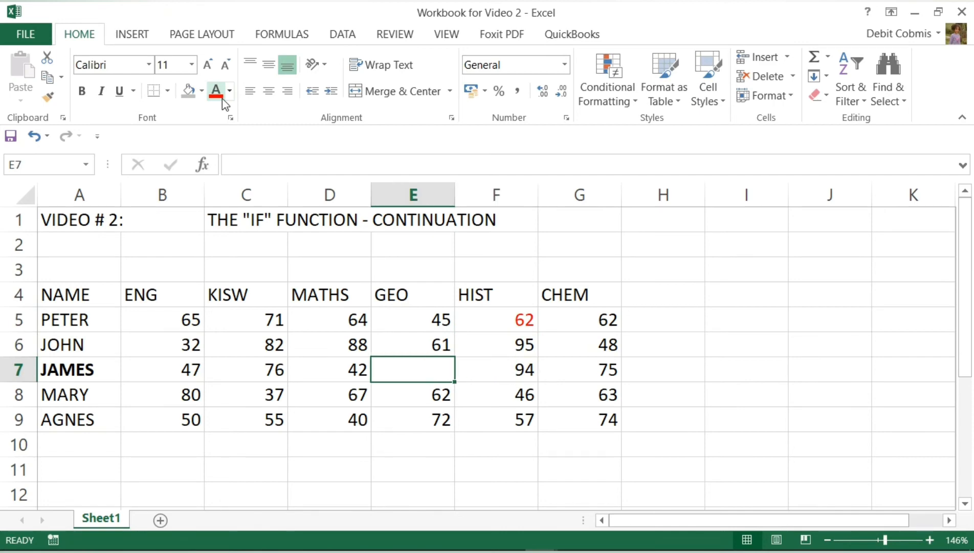
pyautogui.press('Down')
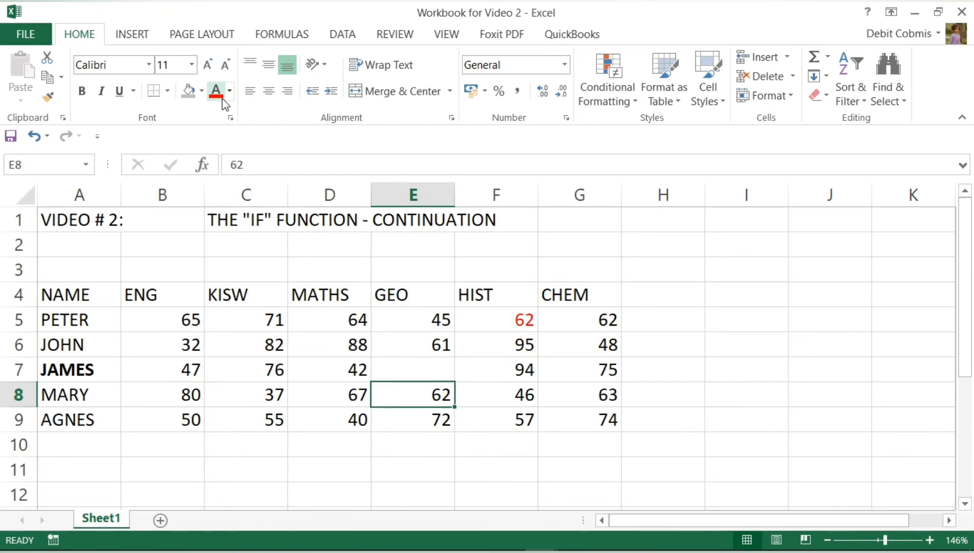
pyautogui.press('Right')
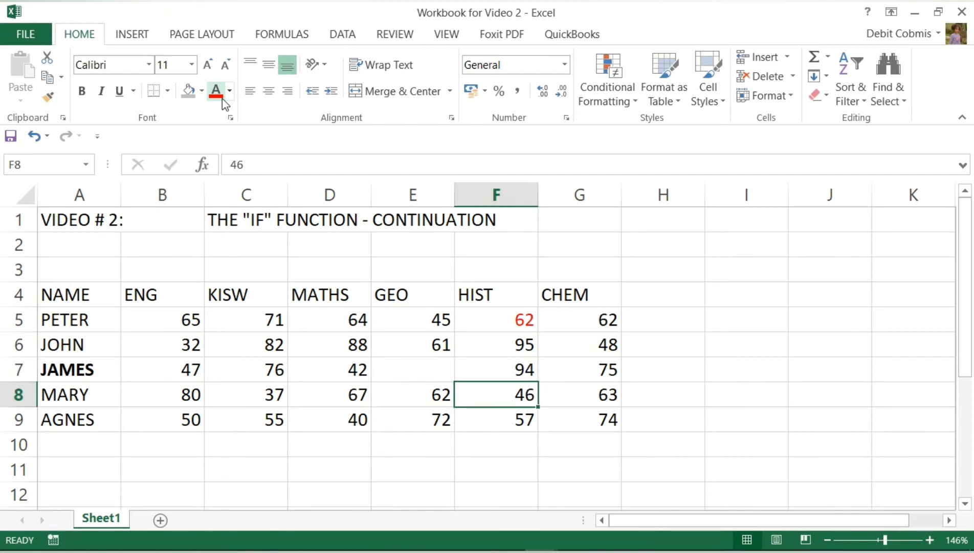
pyautogui.press('Right')
pyautogui.press('Right')
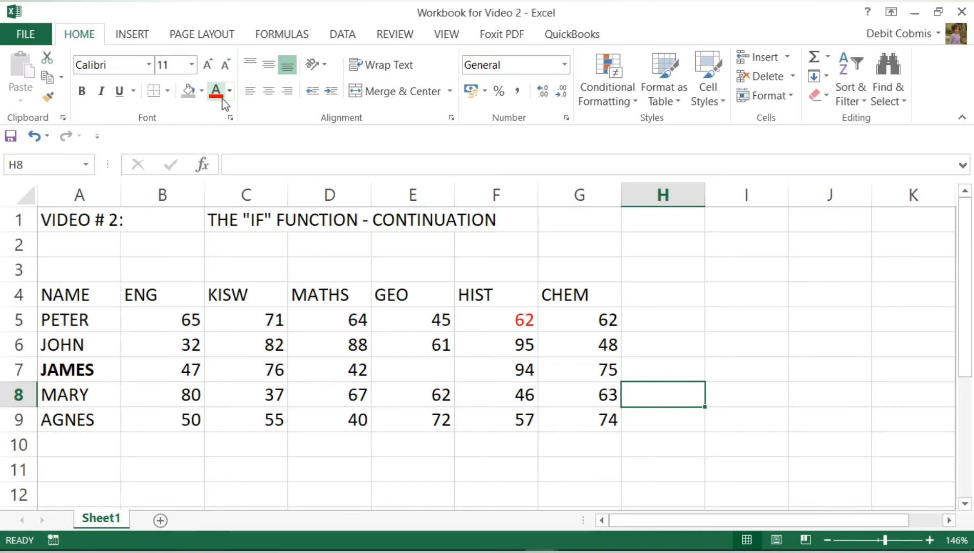
# - Enter the heading "No of Subj" in cell H4, beside the CHEM column
pyautogui.press('Up')
pyautogui.press('Up')
pyautogui.press('Up')
pyautogui.press('Up')
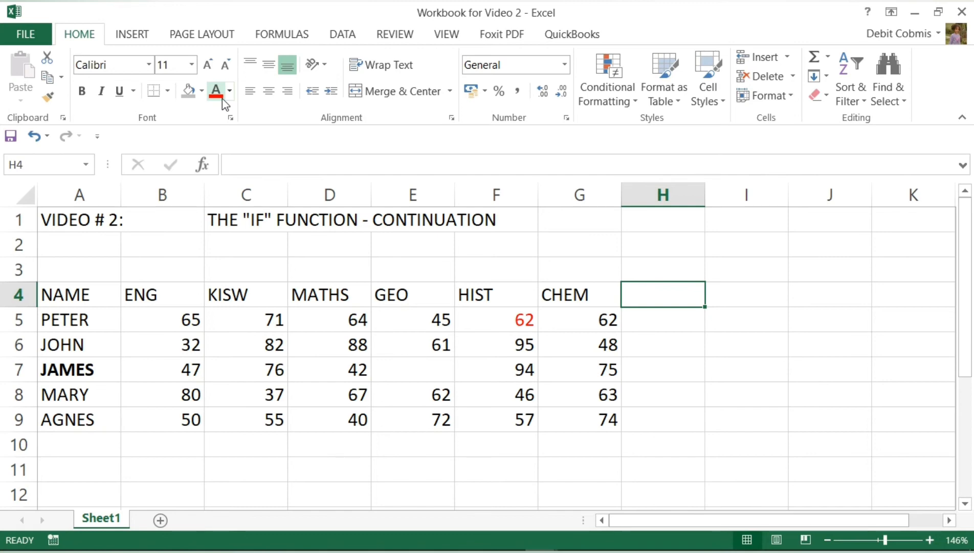
pyautogui.write('N')
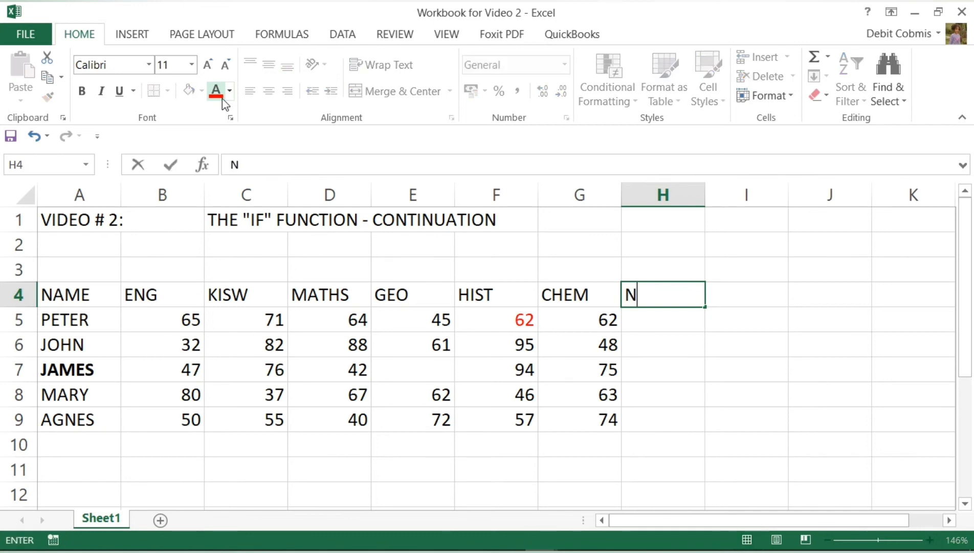
pyautogui.write('o of S')
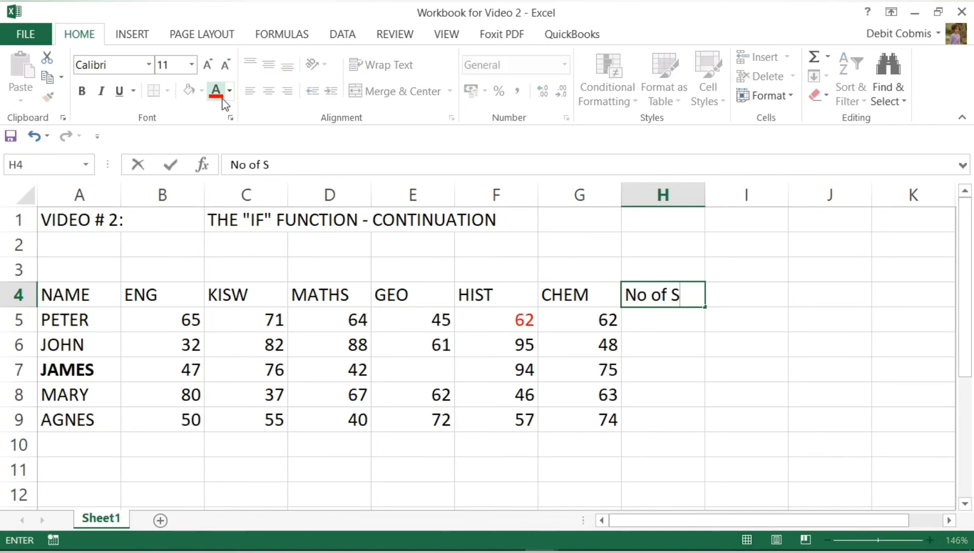
pyautogui.write('ubj')
pyautogui.press('Return')
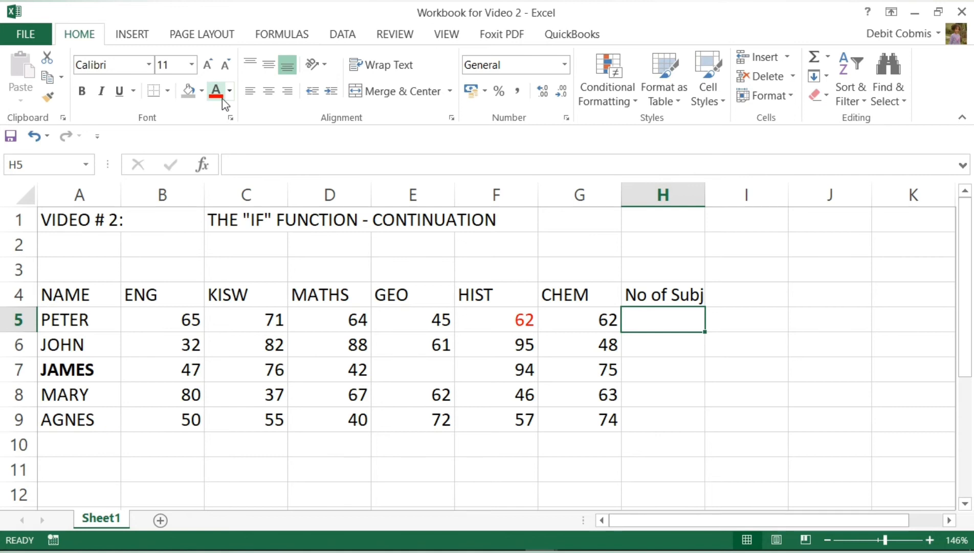
# - Count the first student's subjects in cell H5 with the formula =count(b5:g5)
pyautogui.write('=coun')
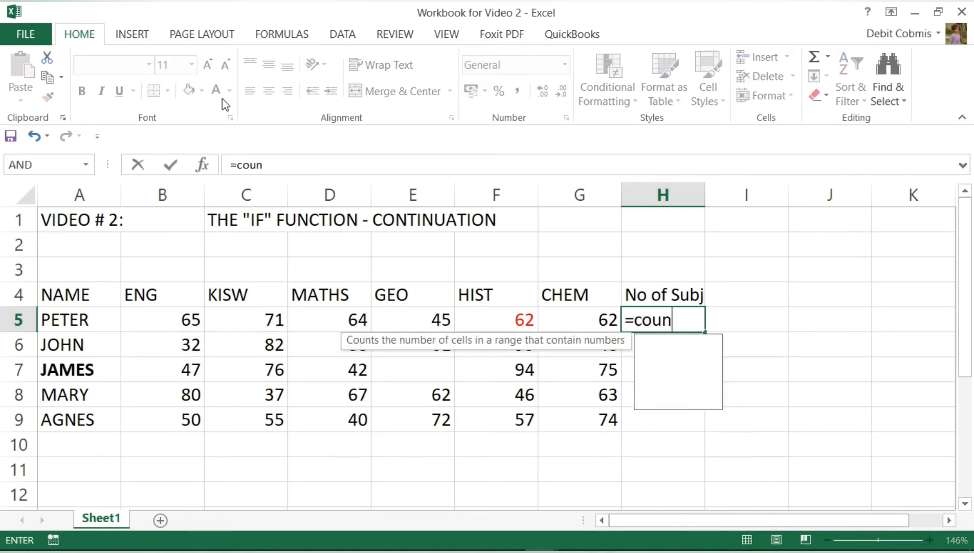
pyautogui.write('t')
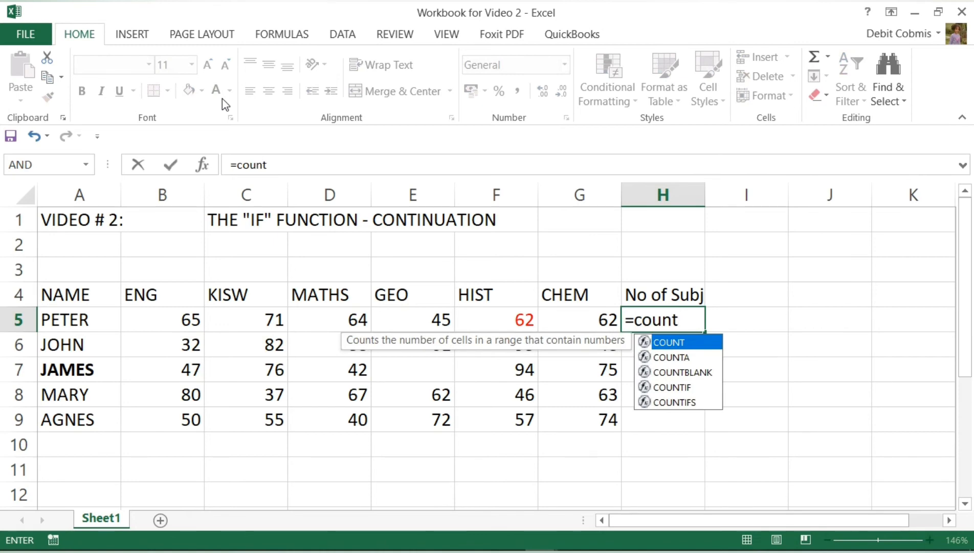
pyautogui.write('(')
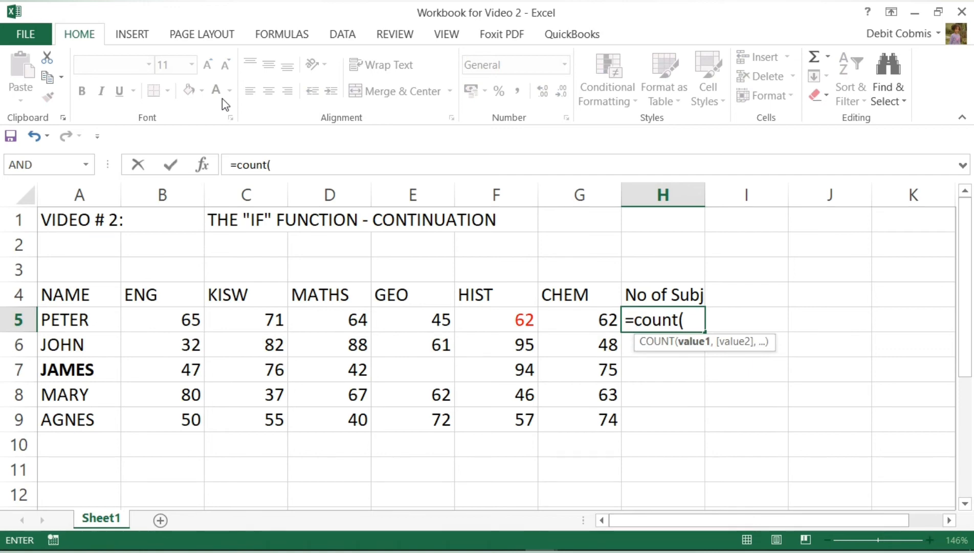
pyautogui.write('b')
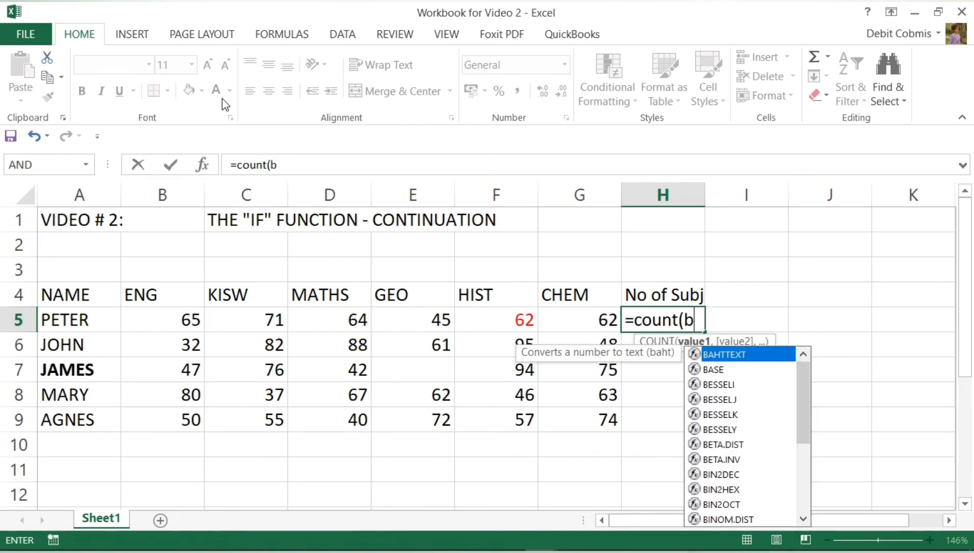
pyautogui.write('5:')
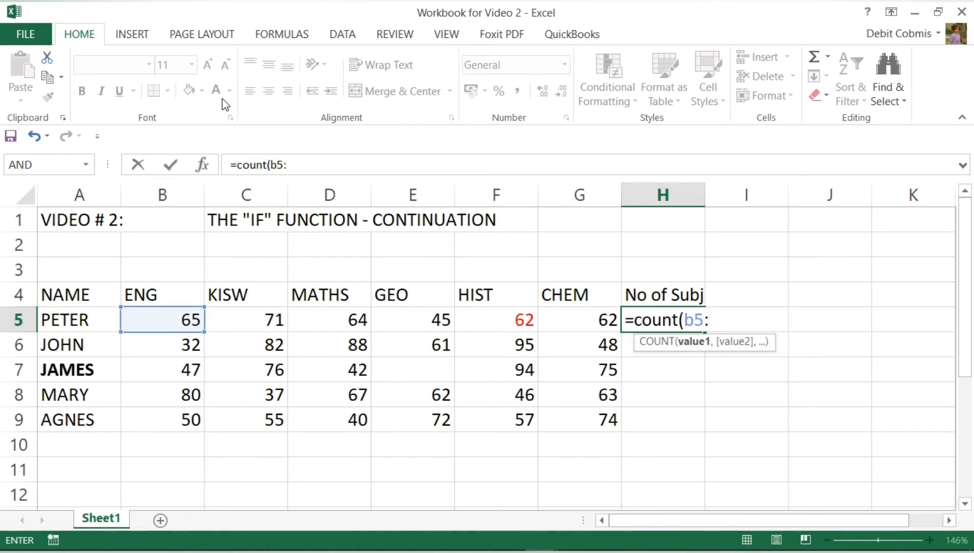
pyautogui.write('g5')
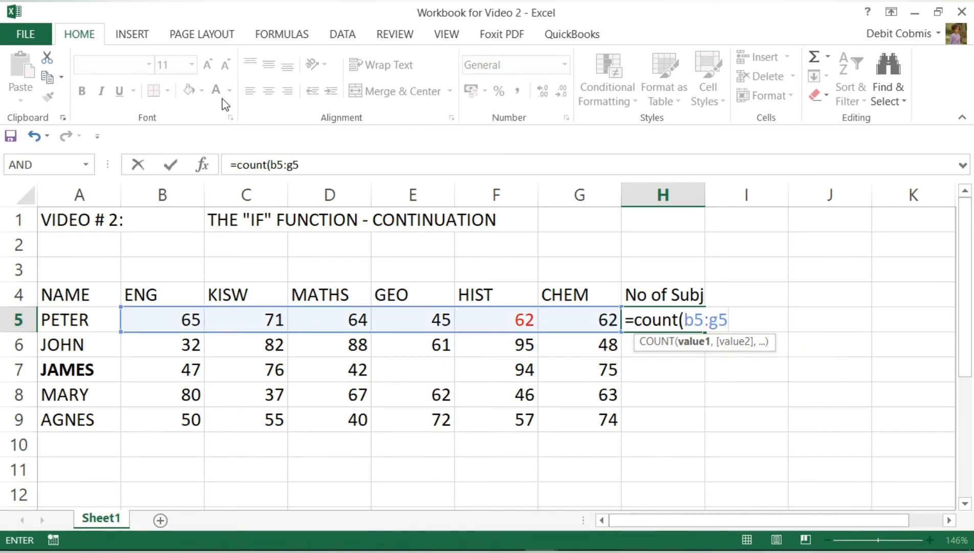
pyautogui.write(')')
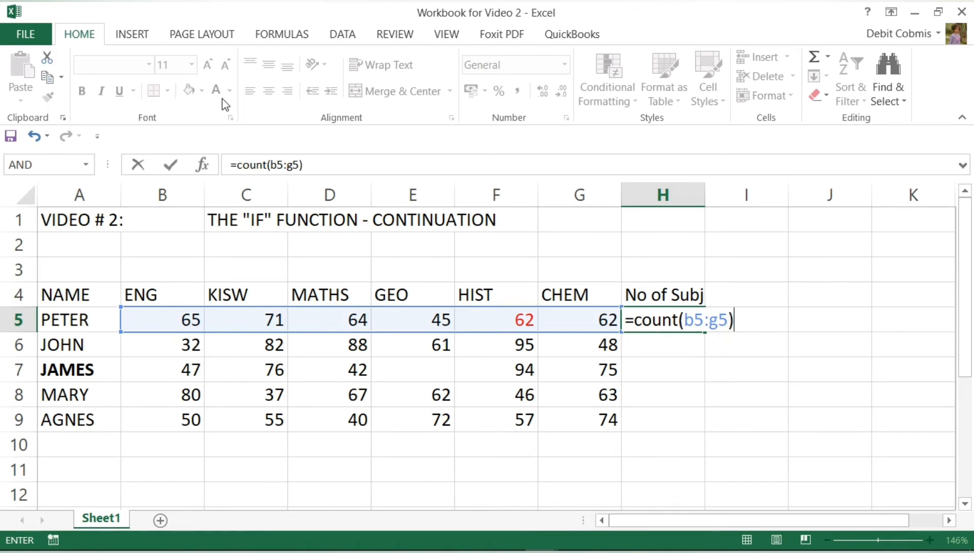
pyautogui.press('Return')
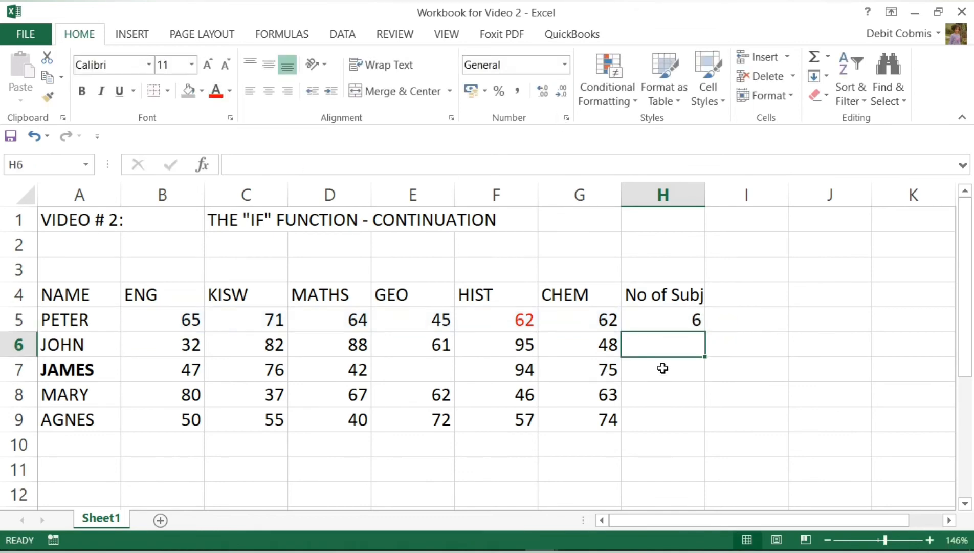
# - Fill the subject-count formula from cell H5 down to H9 for all students
pyautogui.click(699, 321)
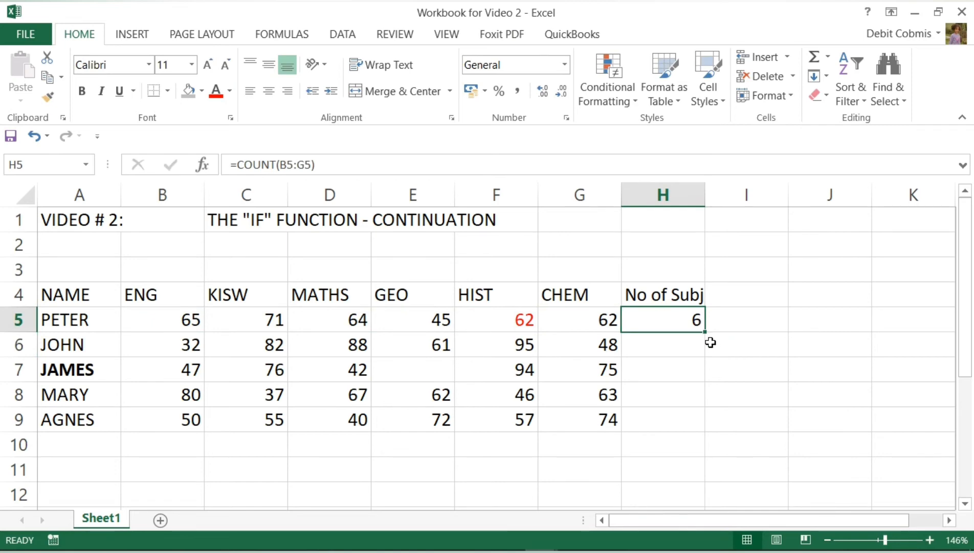
pyautogui.moveTo(706, 333); pyautogui.dragTo(706, 435)
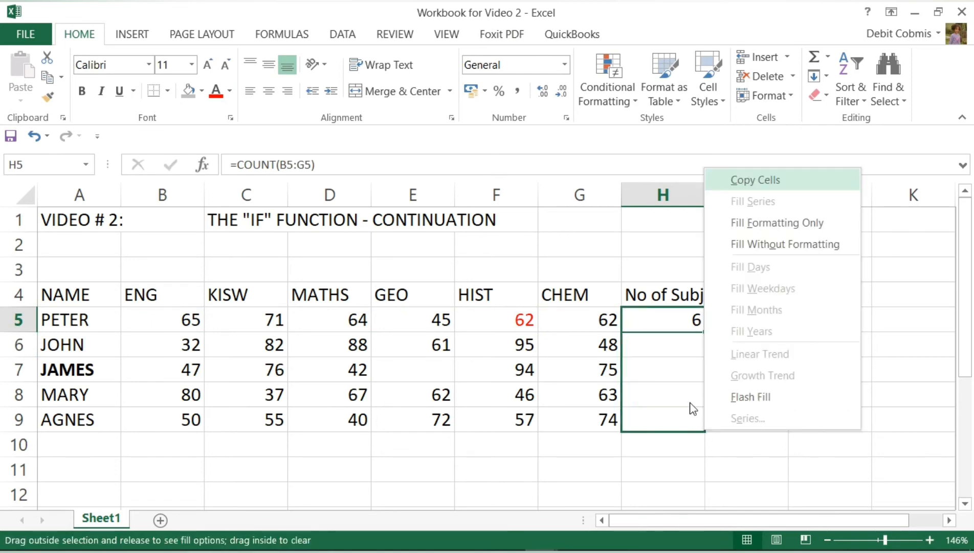
pyautogui.press('Escape')
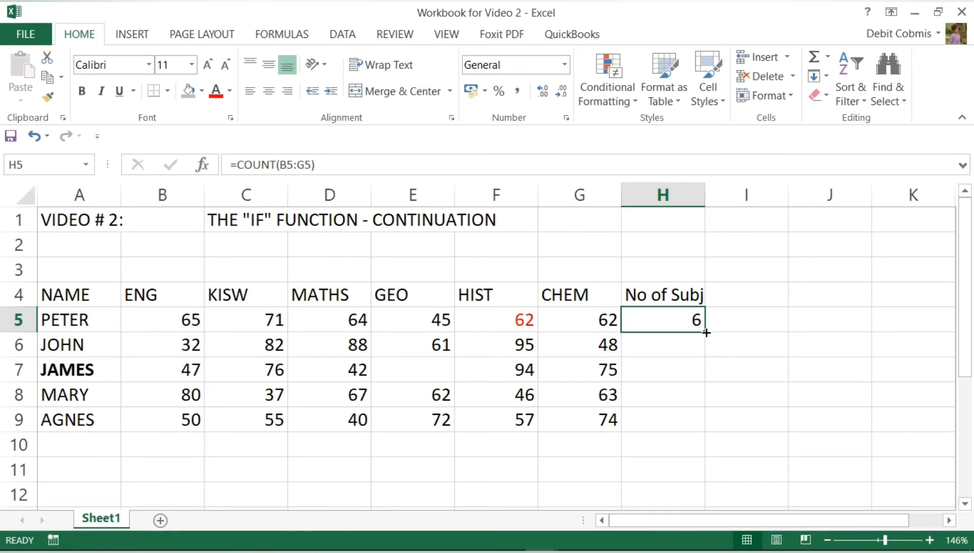
pyautogui.moveTo(705, 332); pyautogui.dragTo(701, 435)
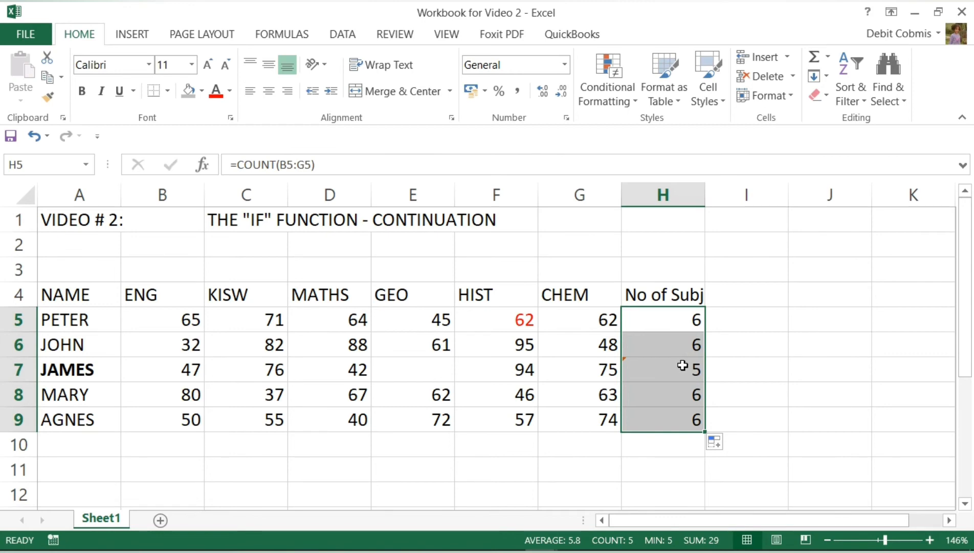
# - Clear the HIST marks in cells F5 and F8
pyautogui.click(514, 310)
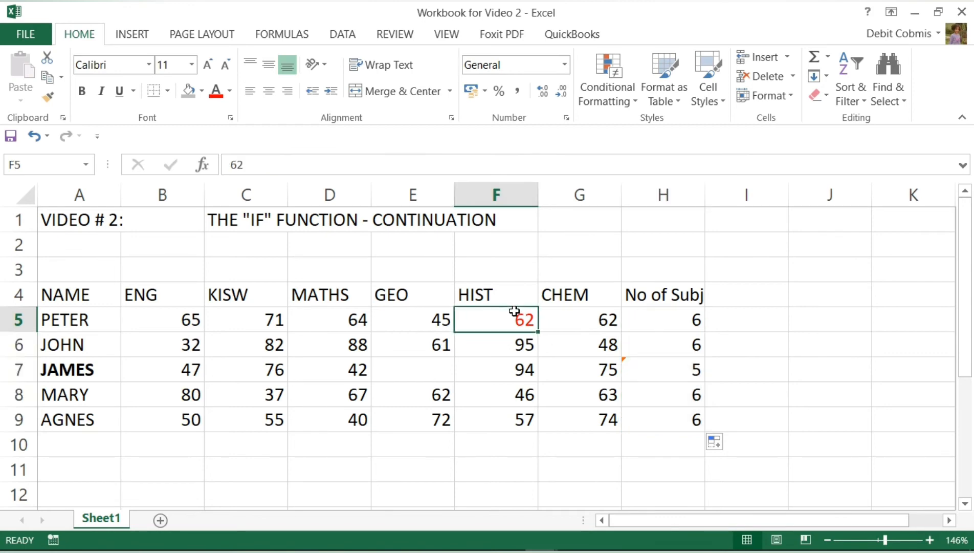
pyautogui.press('Delete')
pyautogui.press('Down')
pyautogui.press('Down')
pyautogui.press('Down')
pyautogui.press('Left')
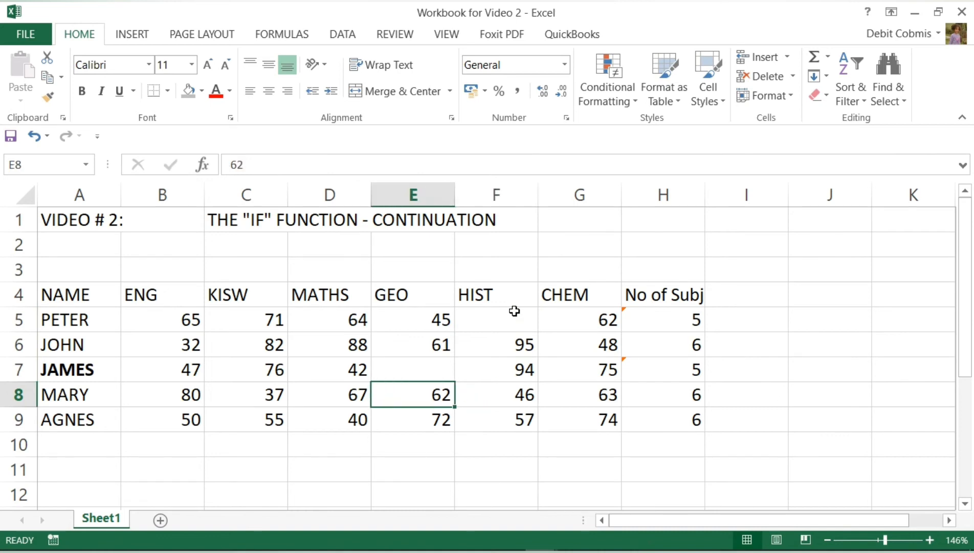
pyautogui.press('Right')
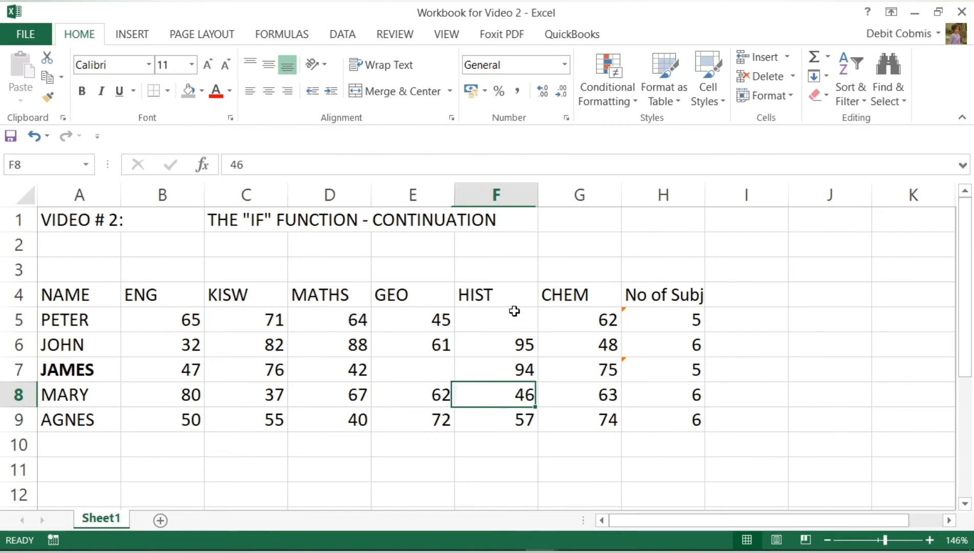
pyautogui.press('Delete')
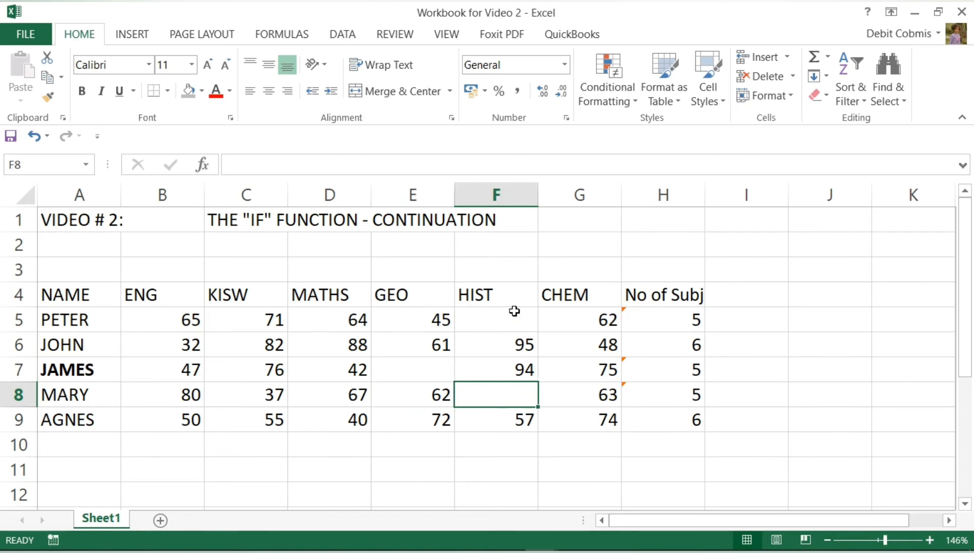
# - Clear the GEO mark in cell E9 and the HIST mark in cell F6
pyautogui.press('Down')
pyautogui.press('Left')
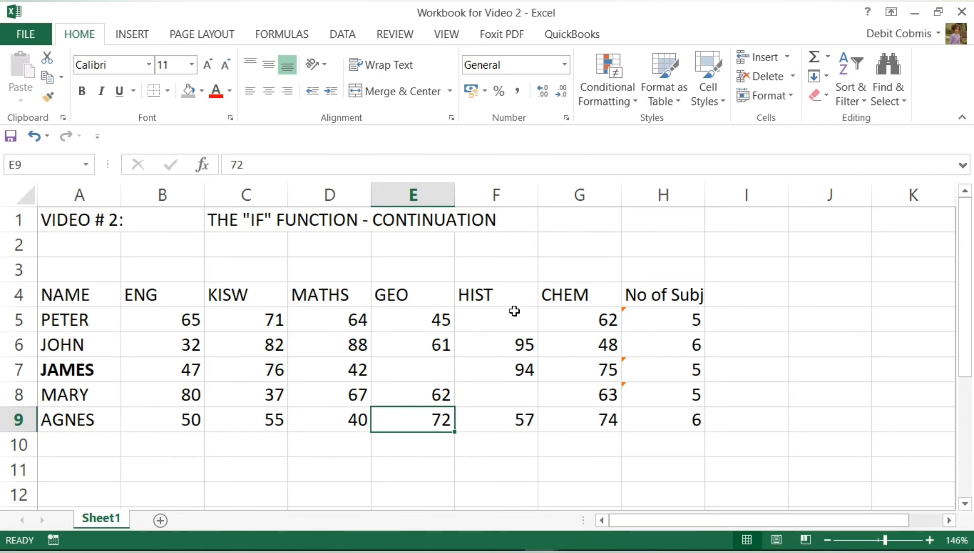
pyautogui.press('Delete')
pyautogui.press('Up')
pyautogui.press('Up')
pyautogui.press('Up')
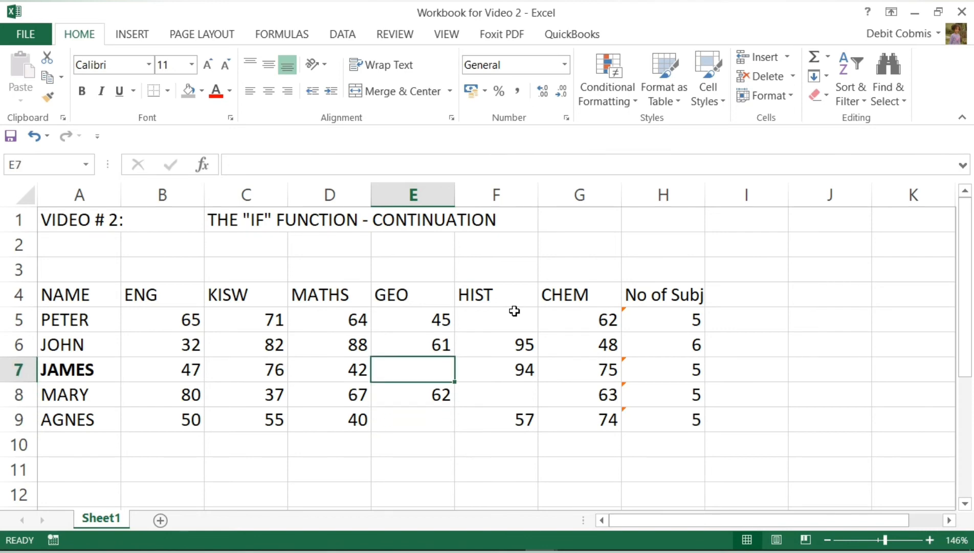
pyautogui.press('Right')
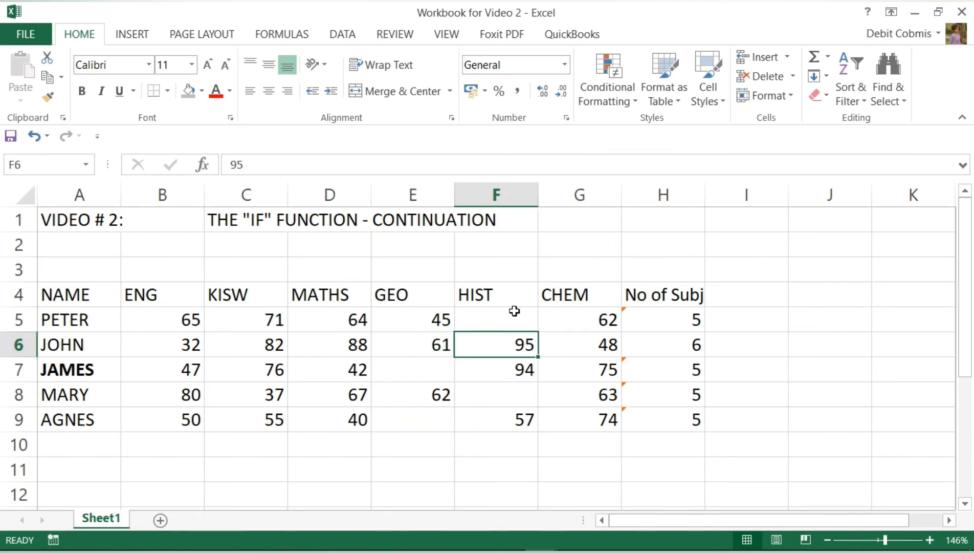
pyautogui.press('Delete')
# - Check the recalculated subject counts in cells H5 to H9
pyautogui.press('Right')
pyautogui.press('Right')
pyautogui.press('Up')
pyautogui.press('Down')
pyautogui.press('Down')
pyautogui.press('Down')
pyautogui.press('Down')
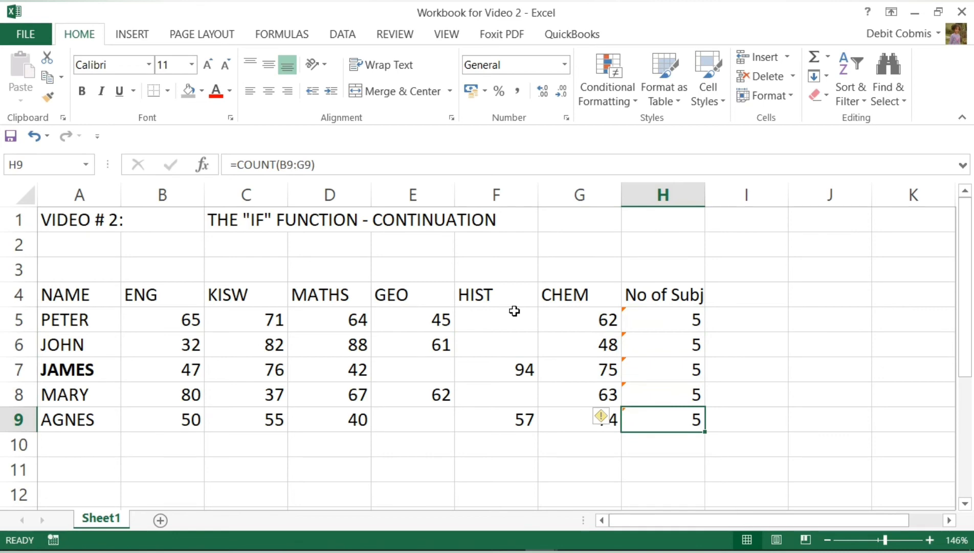
# - Clear the "No of Subj" heading and all the counts below it in H4:H9
pyautogui.press('Up')
pyautogui.press('Up')
pyautogui.press('Up')
pyautogui.press('Up')
pyautogui.press('Up')
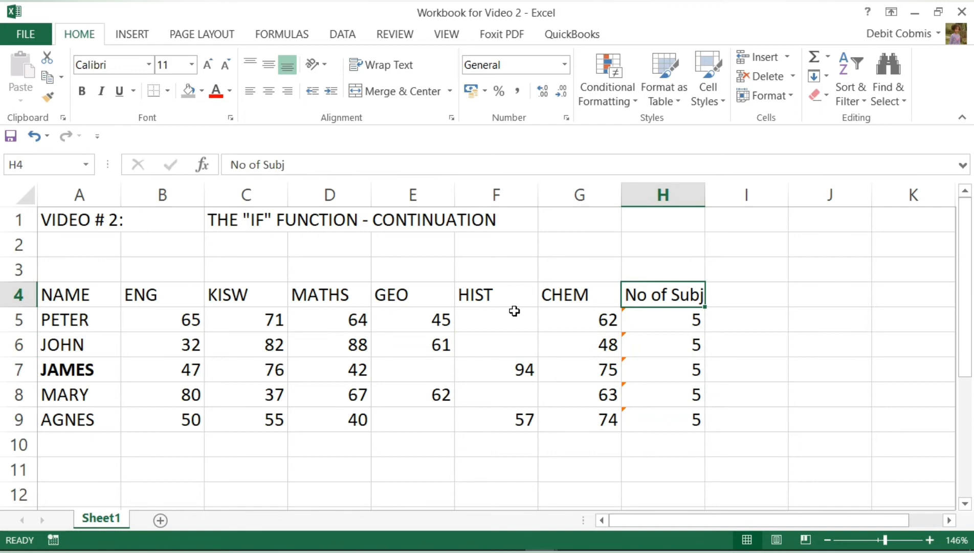
pyautogui.hotkey('shift', 'Down')
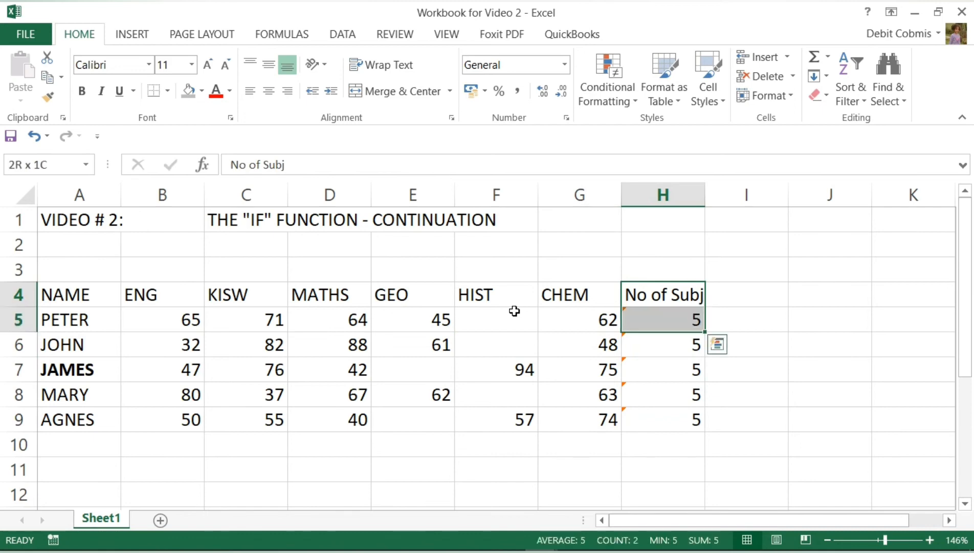
pyautogui.hotkey('shift', 'Down')
pyautogui.hotkey('shift', 'Down')
pyautogui.hotkey('shift', 'Down')
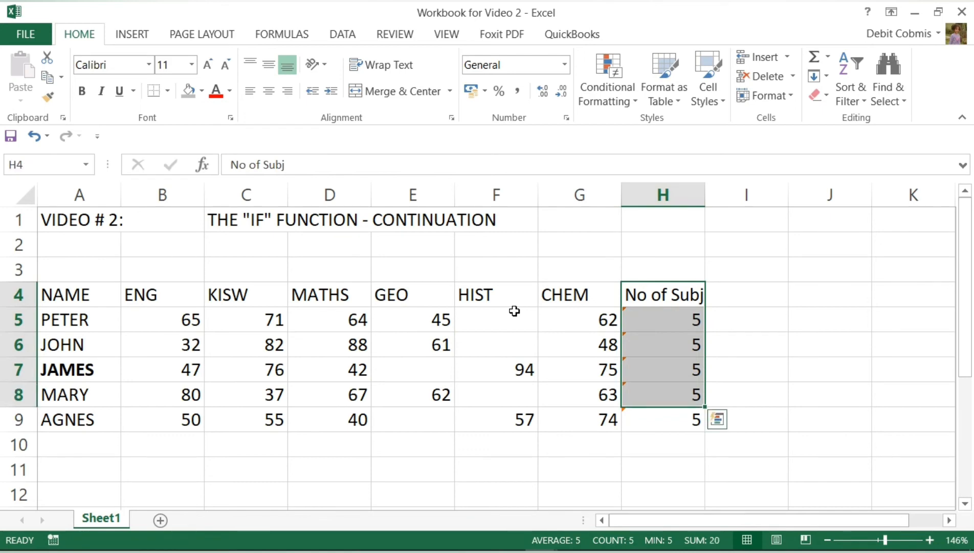
pyautogui.hotkey('shift', 'Down')
pyautogui.press('Delete')
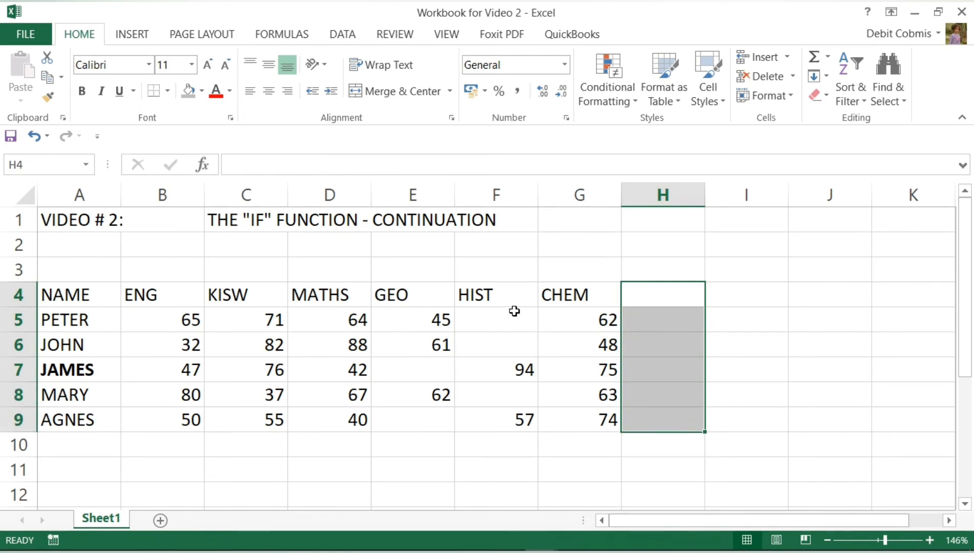
# - Enter the heading "Mean Score" in cell H4, beside the CHEM column
pyautogui.press('Up')
pyautogui.press('Down')
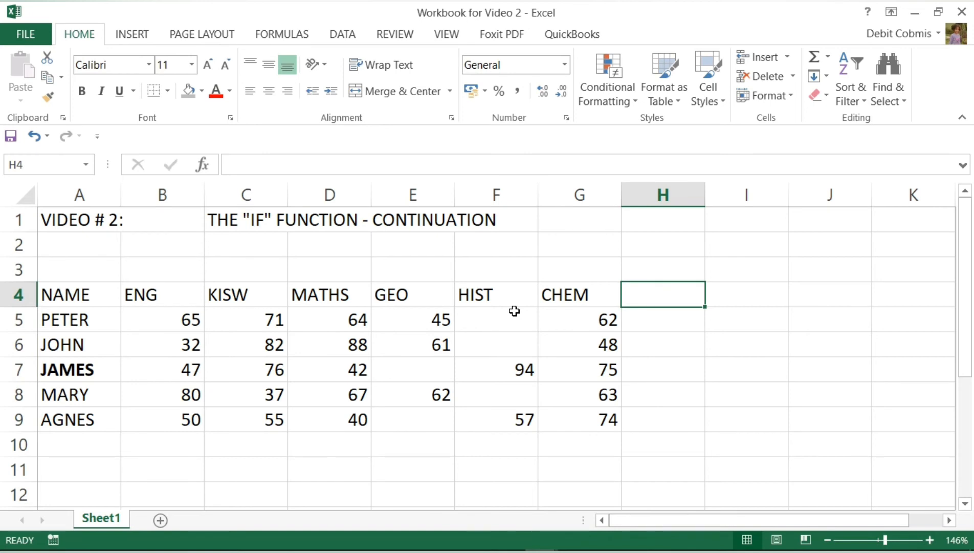
pyautogui.write('Mean Score')
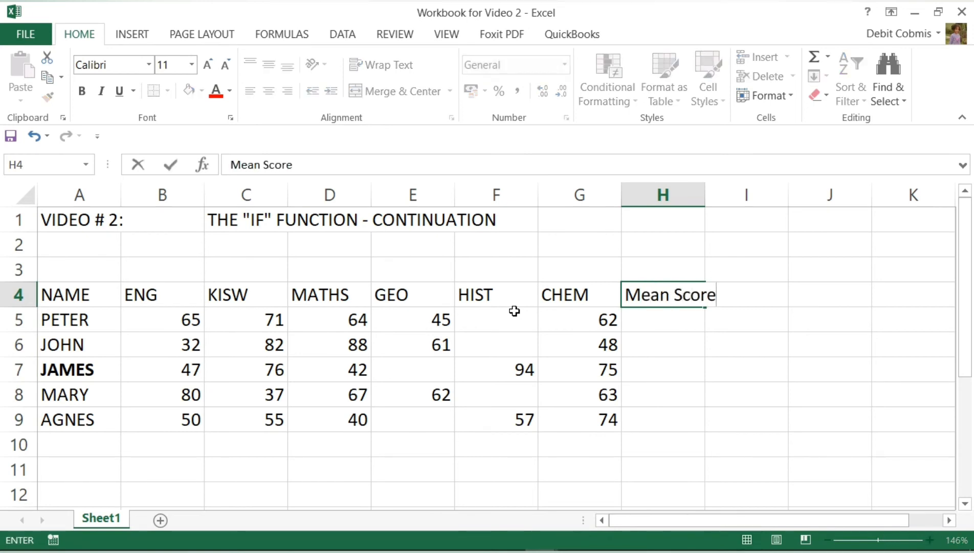
pyautogui.press('Return')
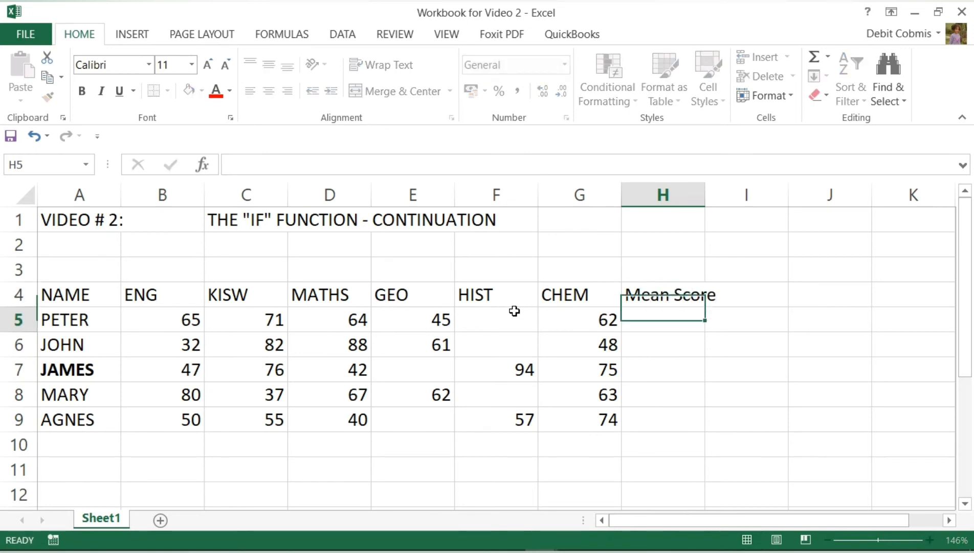
# - Calculate the first student's mean score in cell H5 with the formula =average(b5:g5)
pyautogui.write('=a')
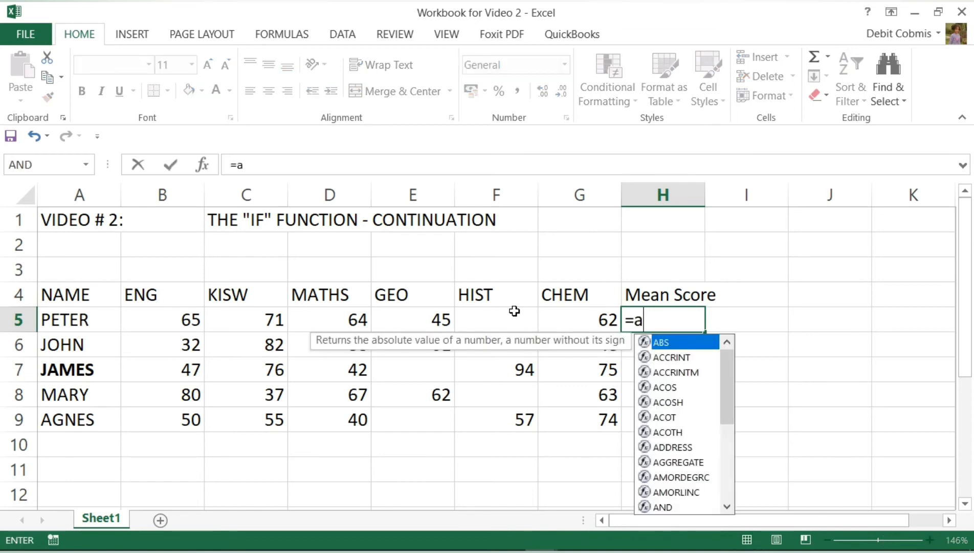
pyautogui.write('verage(')
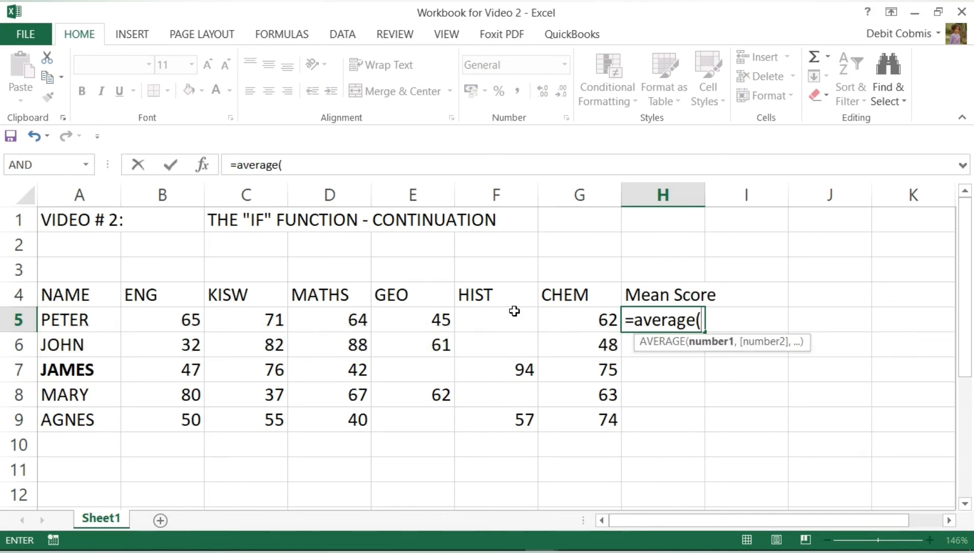
pyautogui.write('b5:')
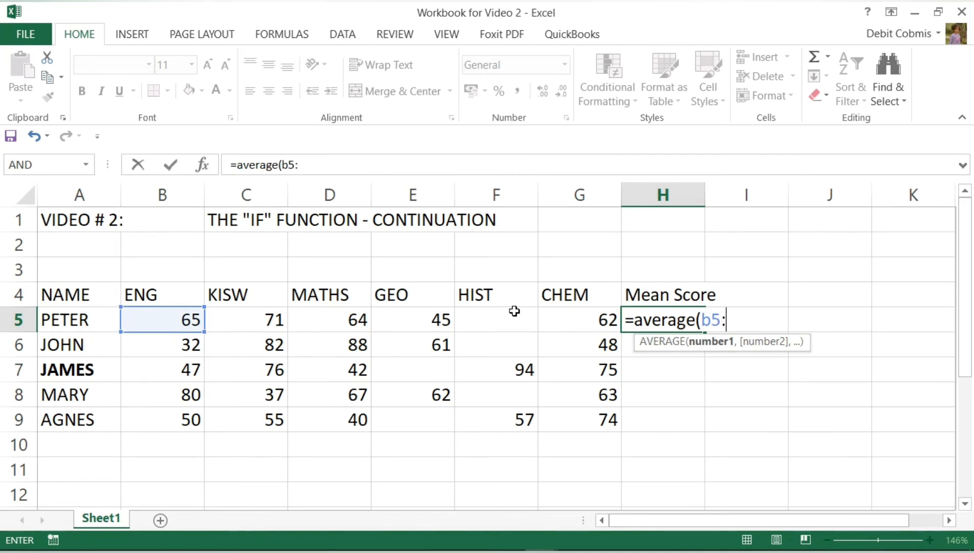
pyautogui.write('g')
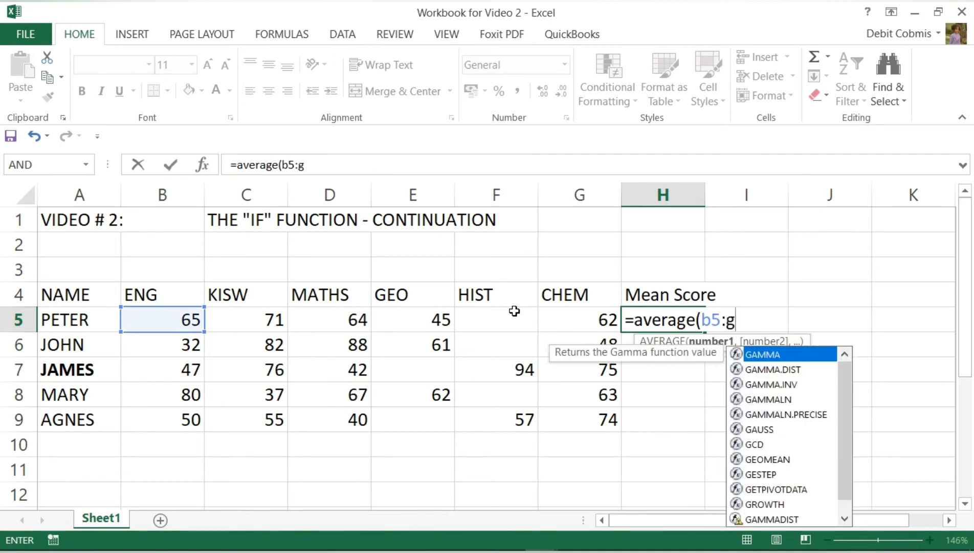
pyautogui.write('5')
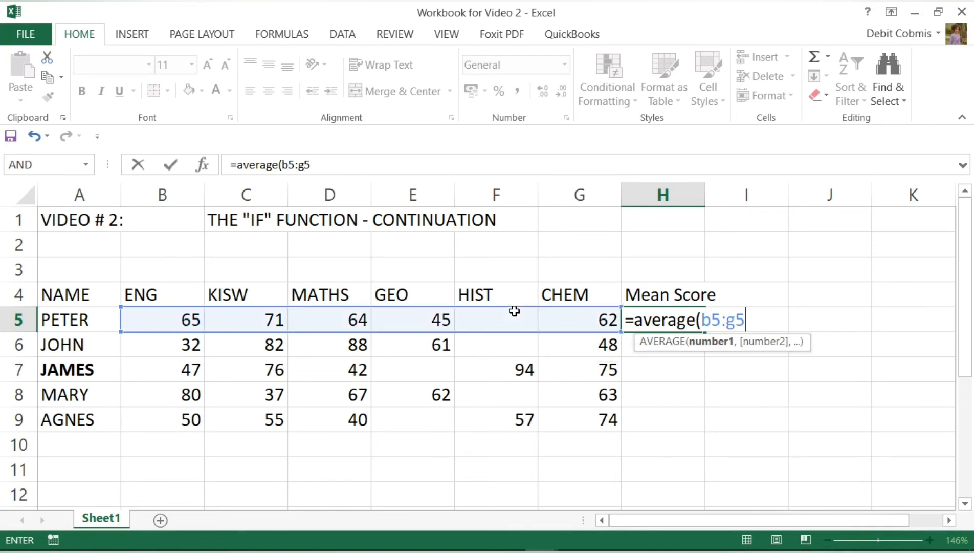
pyautogui.write(')')
pyautogui.press('Return')
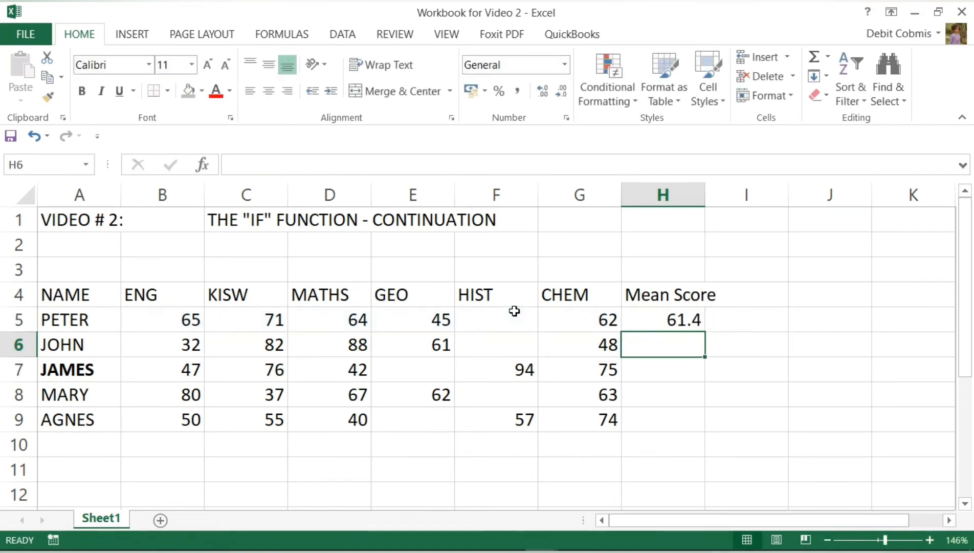
# - Shade cell H5 grey and fill its average formula down to H9
pyautogui.click(671, 321)
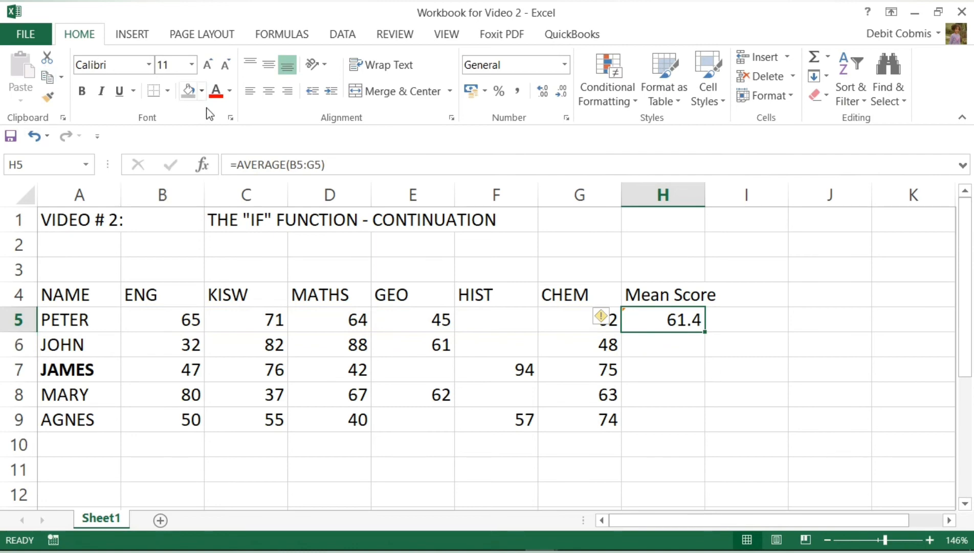
pyautogui.click(191, 97)
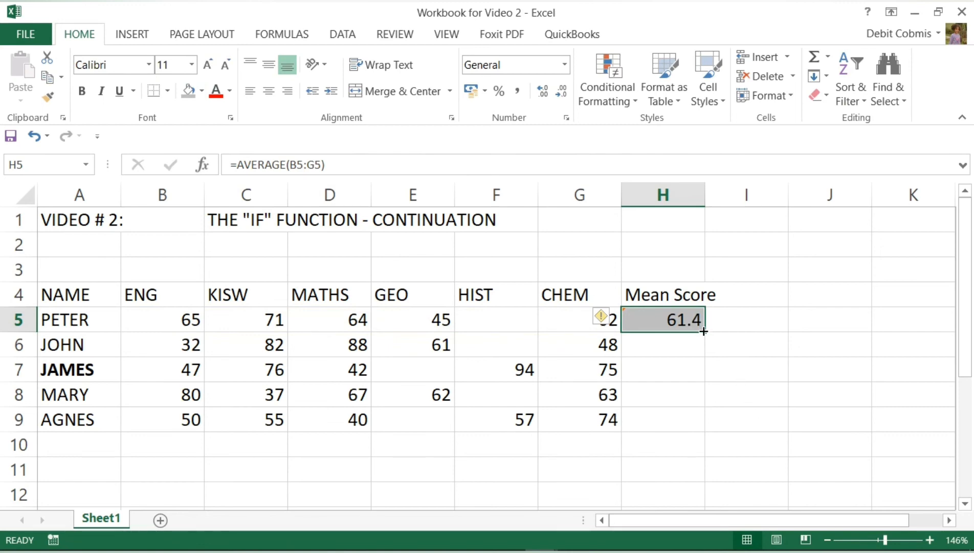
pyautogui.moveTo(704, 331); pyautogui.dragTo(707, 431)
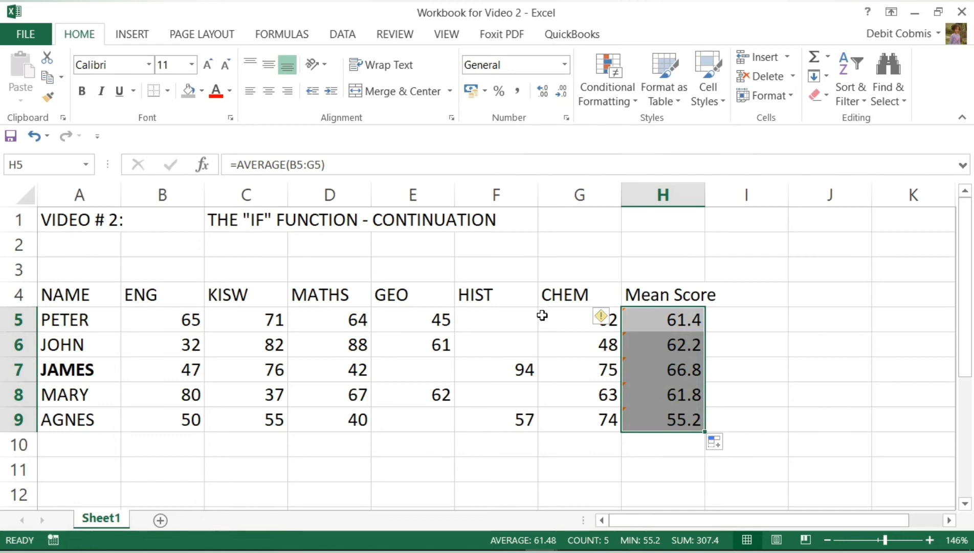
# - Test the effect of a 0 HIST mark in cell F5 on the mean score and clear it again
pyautogui.click(520, 316)
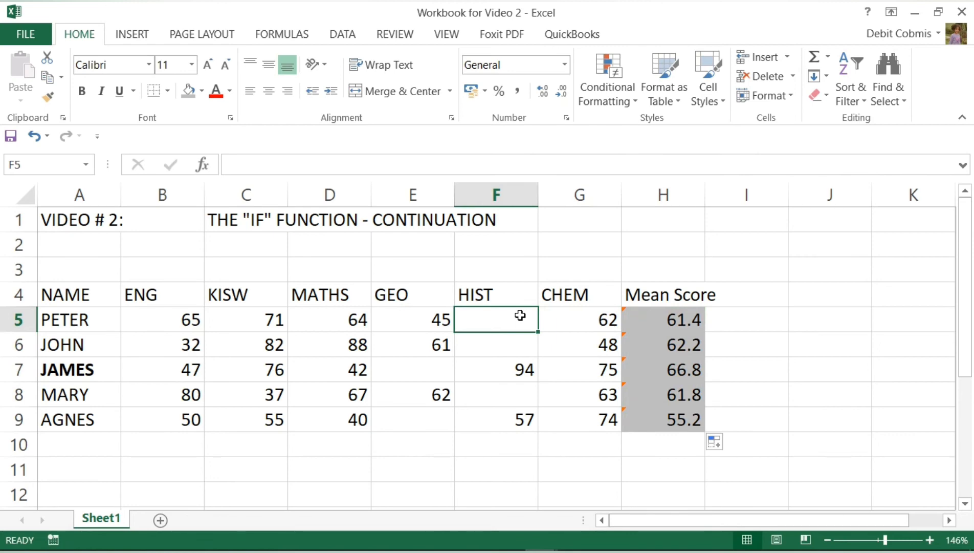
pyautogui.write('0')
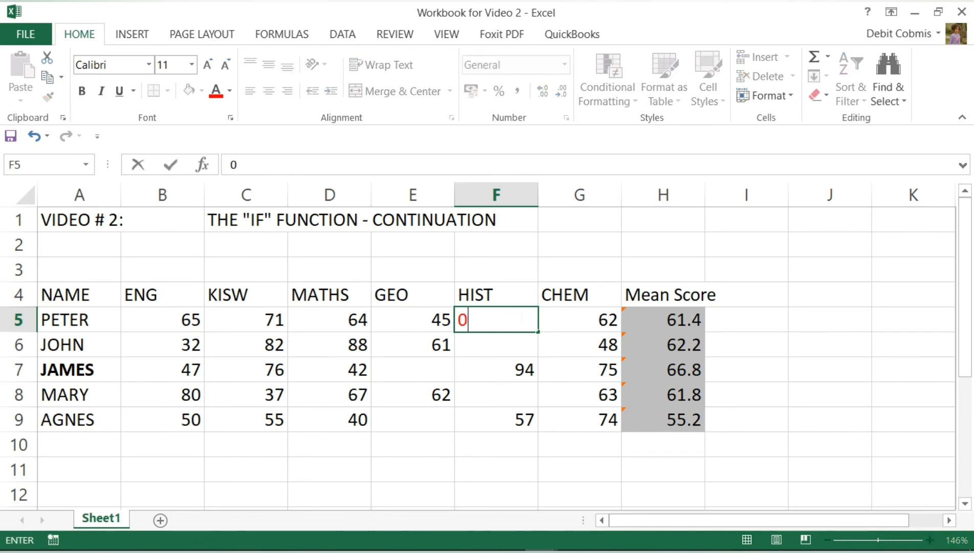
pyautogui.press('Return')
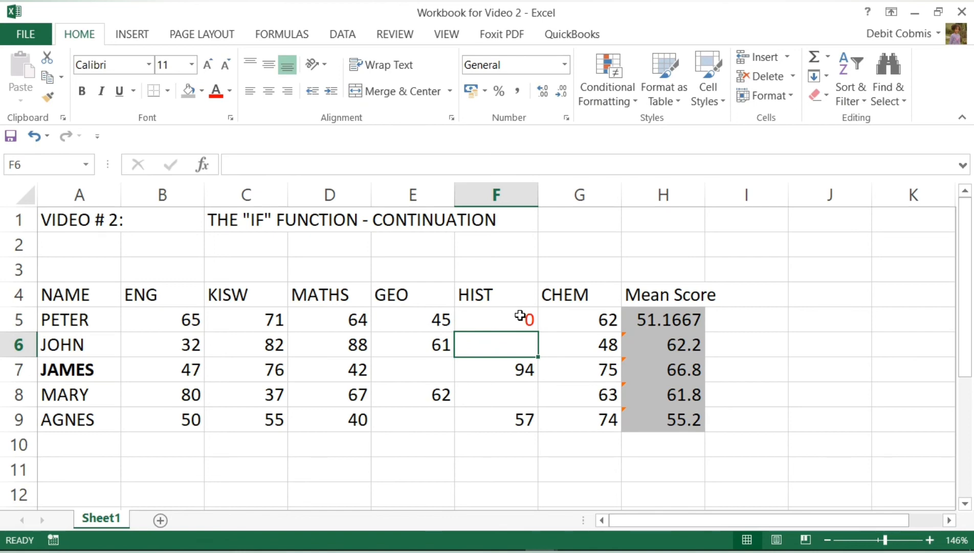
pyautogui.click(520, 316)
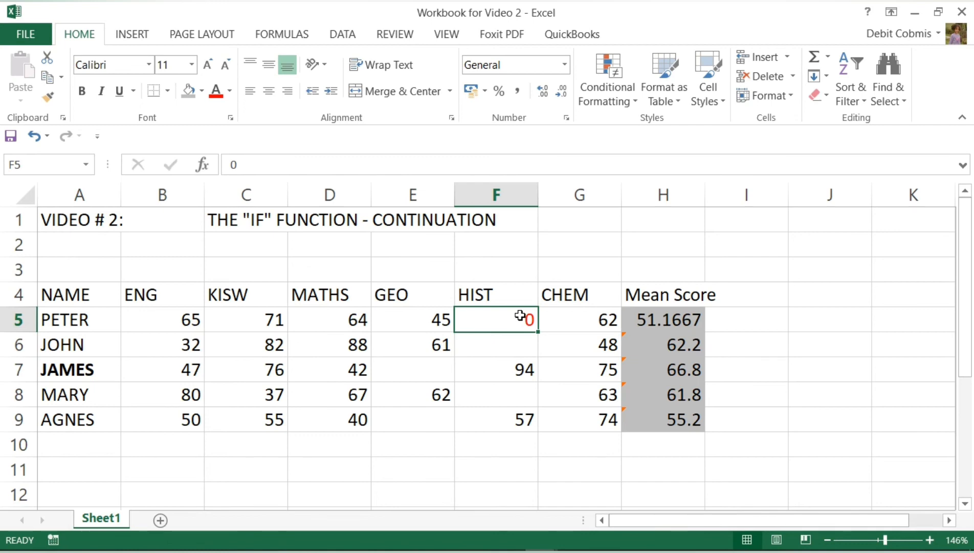
pyautogui.press('Delete')
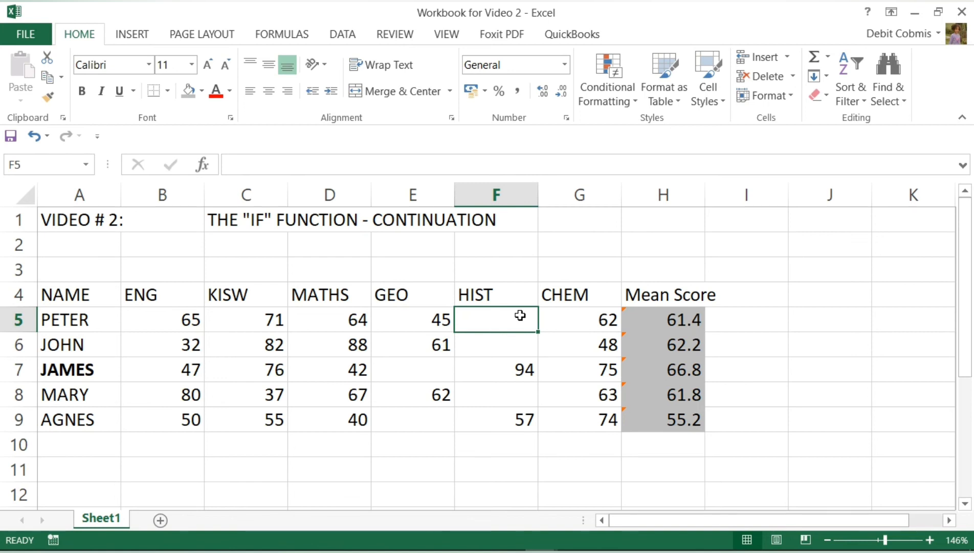
# - Examine the last student's marks in row 9, from the HIST column back to KISW
pyautogui.press('Down')
pyautogui.press('Down')
pyautogui.press('Down')
pyautogui.press('Down')
pyautogui.press('Left')
pyautogui.press('Left')
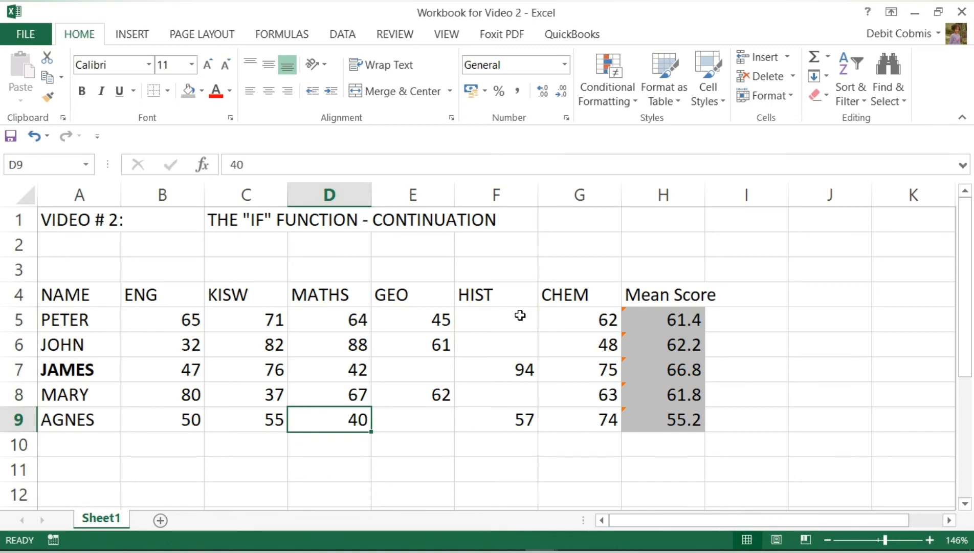
pyautogui.press('Left')
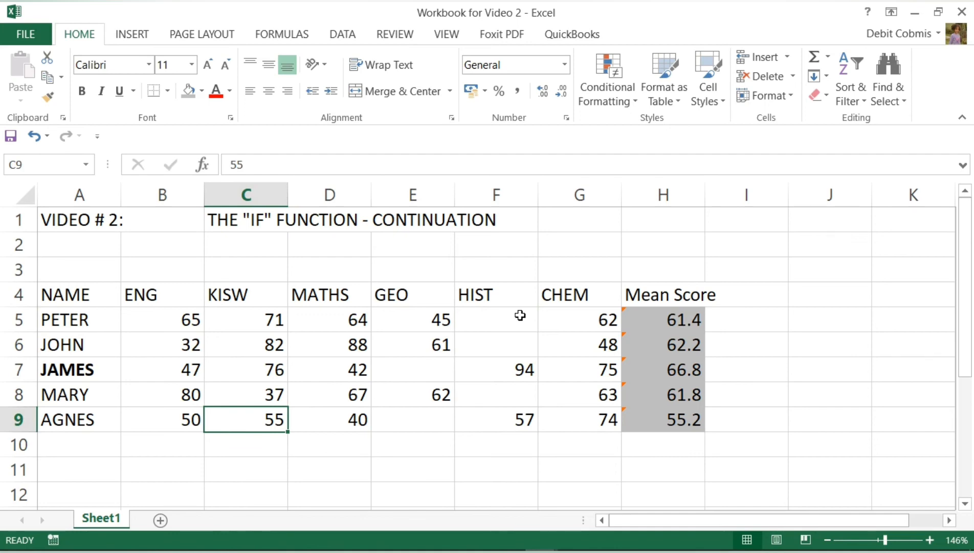
# - Set the last student's KISW mark in cell C9 to 0
pyautogui.write('0')
pyautogui.press('Return')
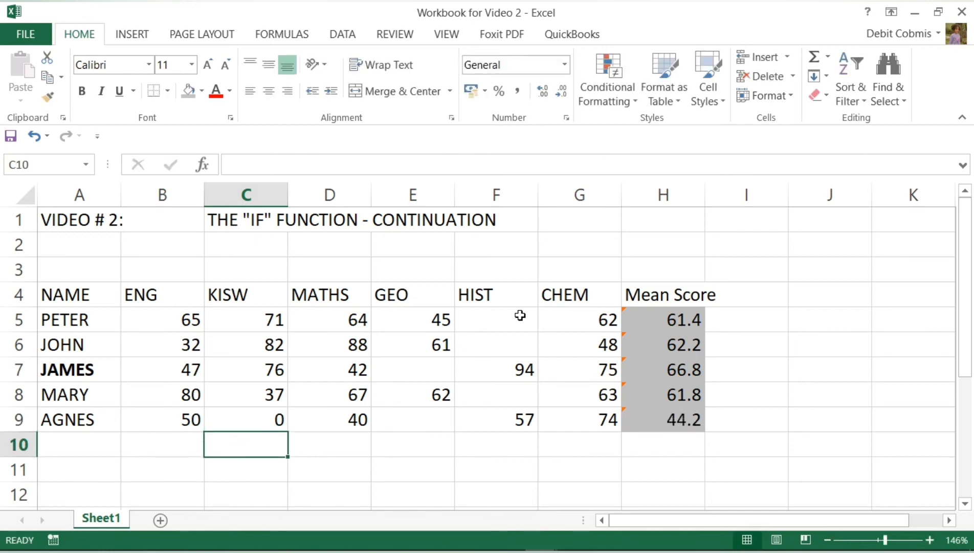
# - Grade the first student's mean score in cell I5 with the formula =if(h5>=50,"Pass","Fail")
pyautogui.press('Right')
pyautogui.press('Right')
pyautogui.press('Right')
pyautogui.press('Right')
pyautogui.press('Right')
pyautogui.press('Right')
pyautogui.press('Up')
pyautogui.press('Up')
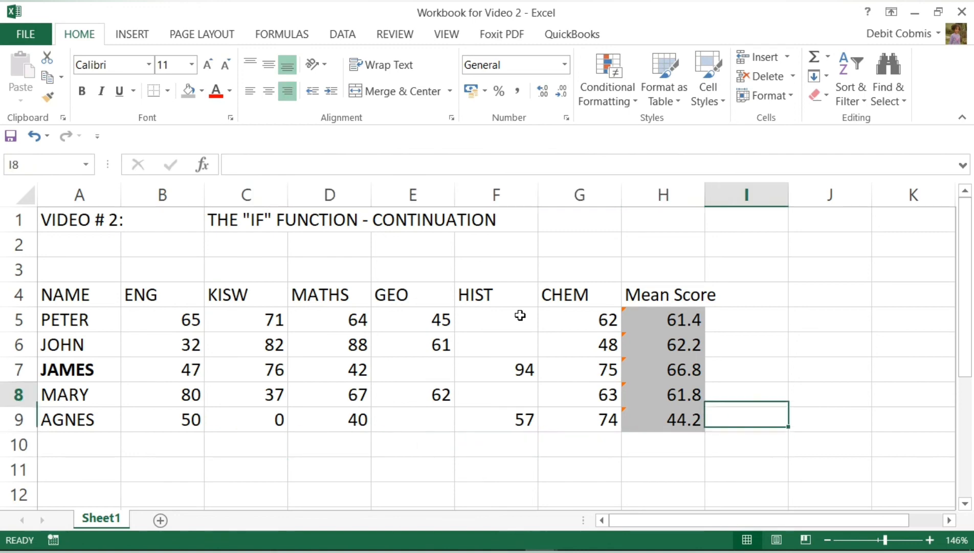
pyautogui.press('Up')
pyautogui.press('Up')
pyautogui.press('Up')
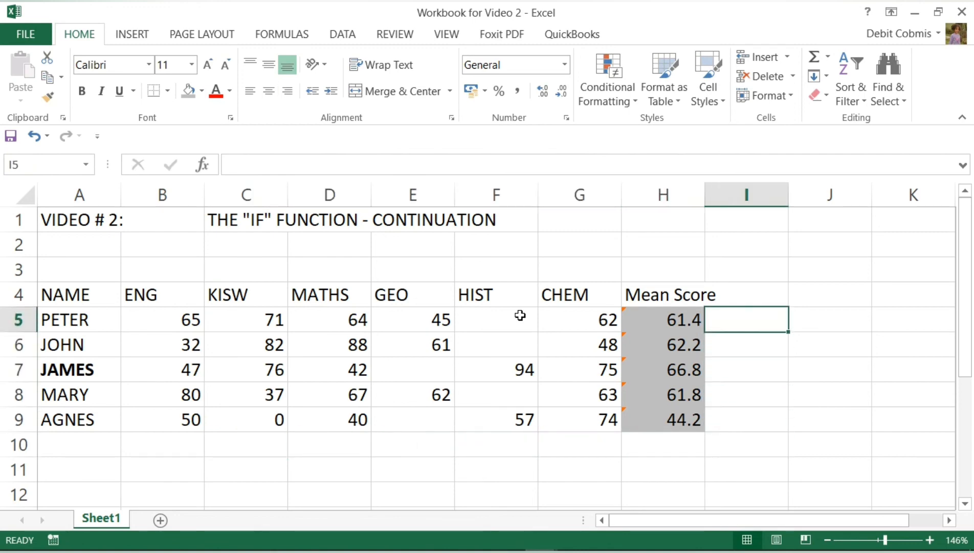
pyautogui.write('=if')
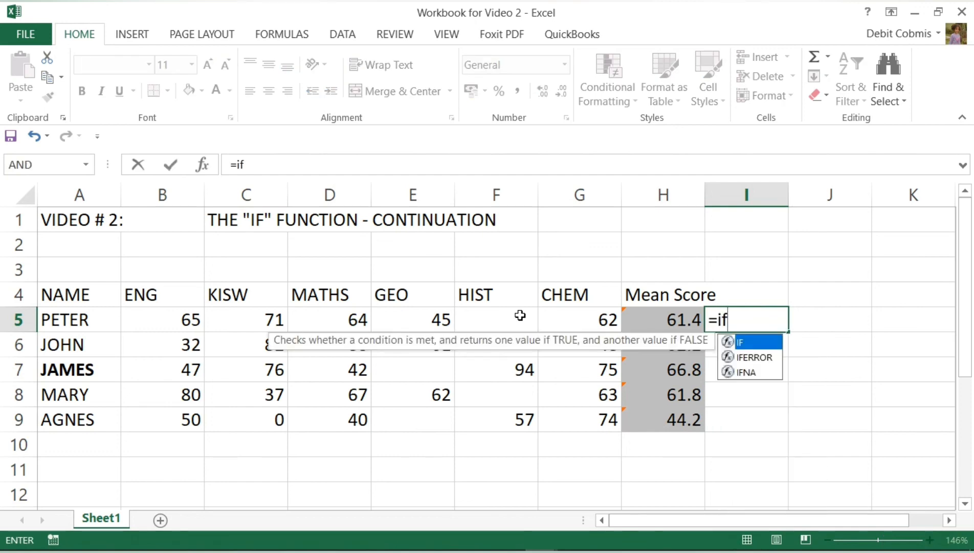
pyautogui.write('(')
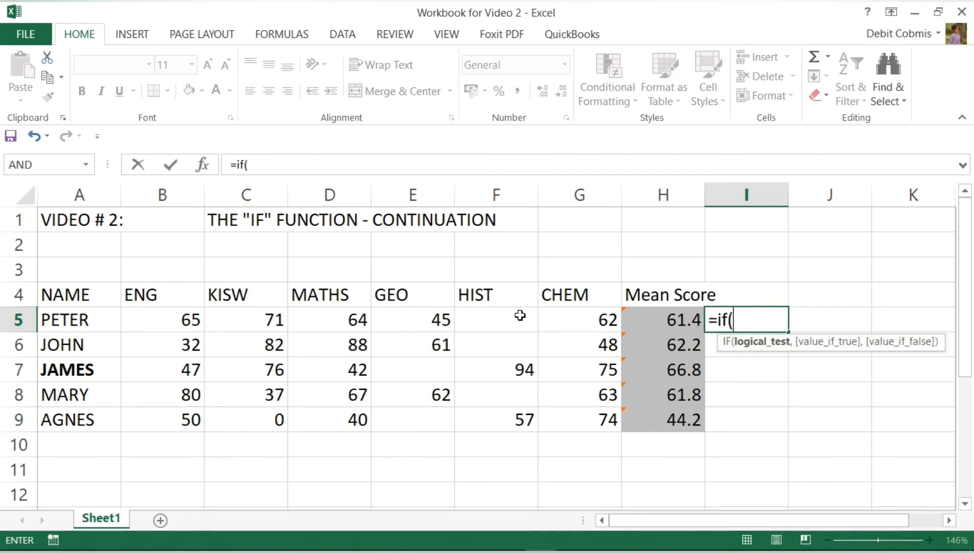
pyautogui.write('h5')
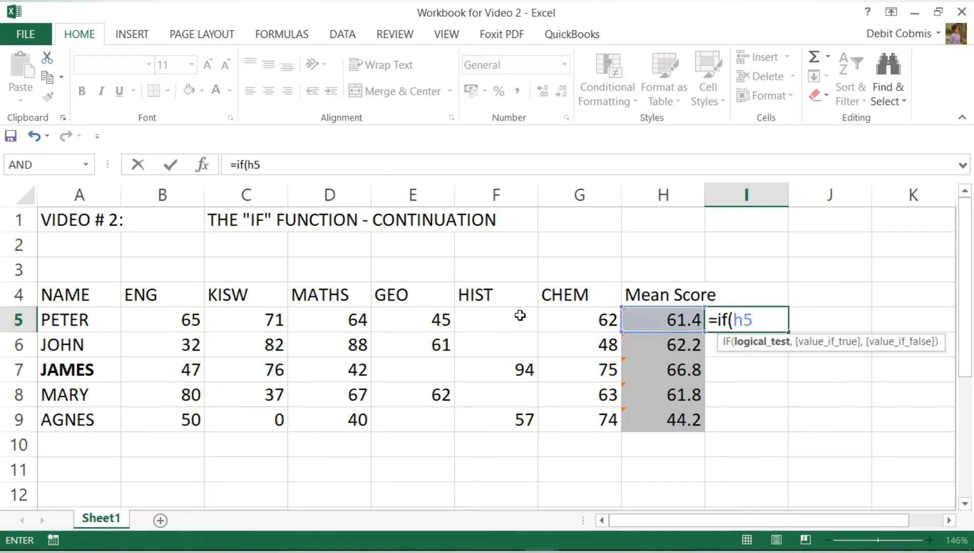
pyautogui.write('>=50,')
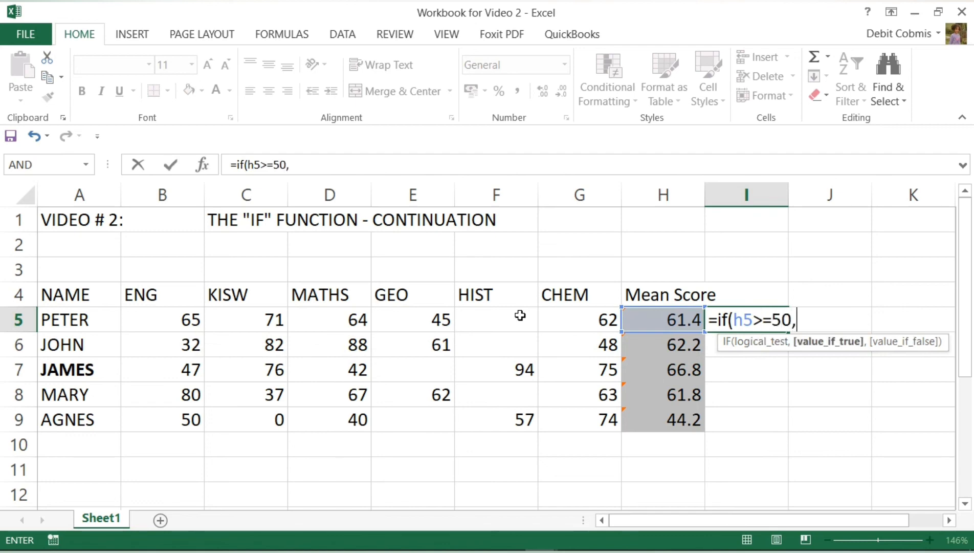
pyautogui.write('"Pass')
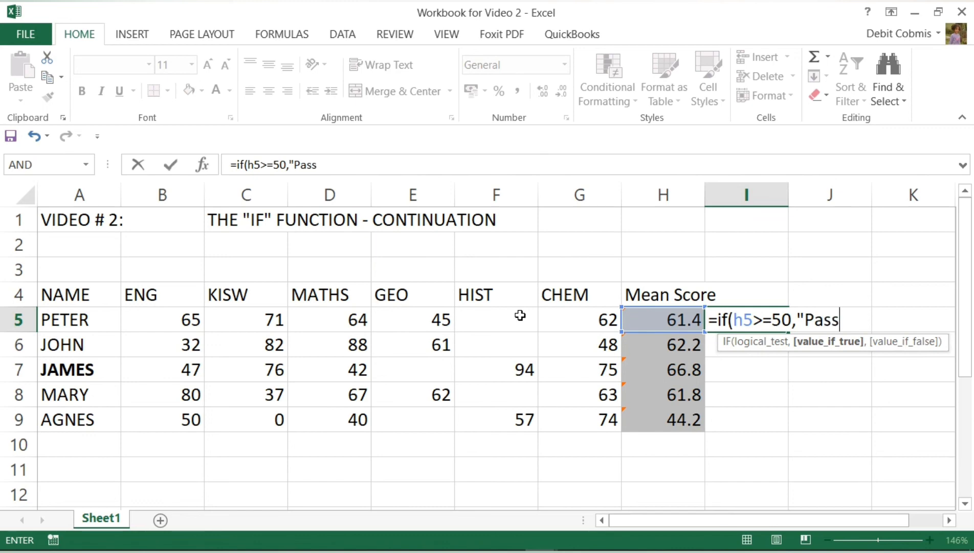
pyautogui.write('",')
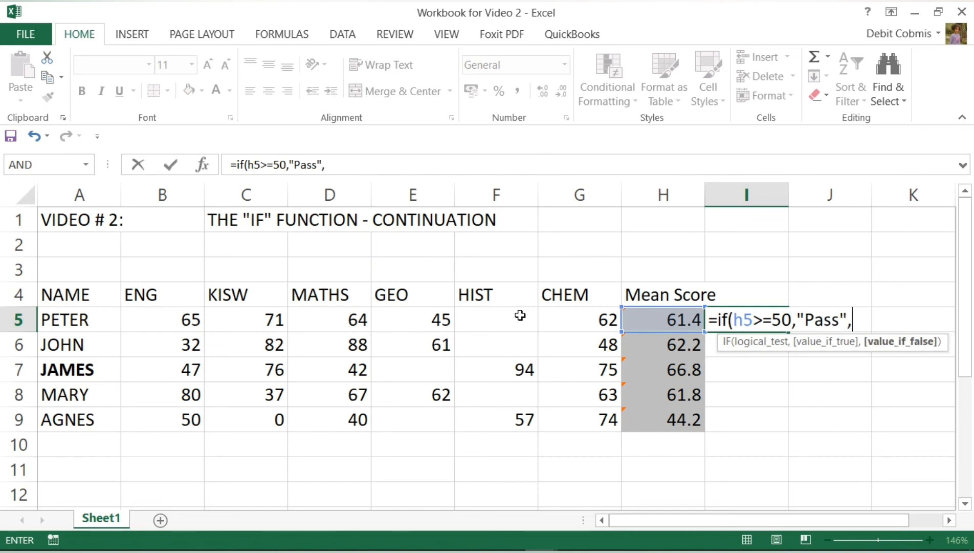
pyautogui.write('"Fail")')
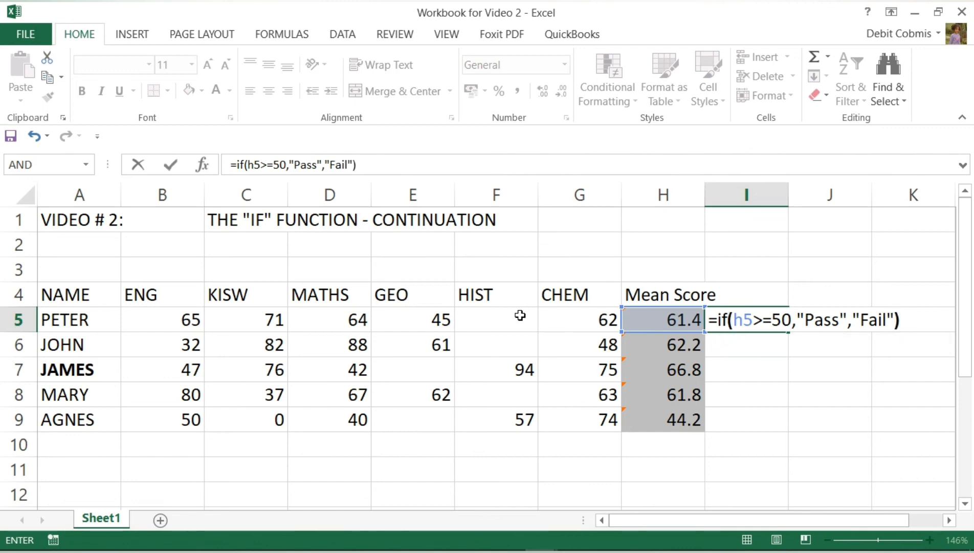
pyautogui.press('Return')
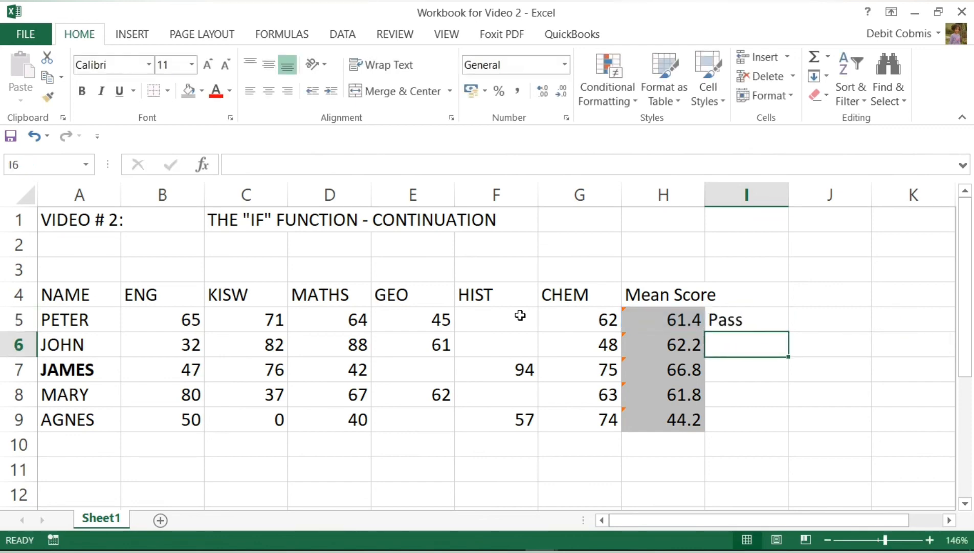
# - Fill the grading formula from I5 down to I9 and check the copied formula in column I
pyautogui.click(766, 316)
pyautogui.moveTo(789, 334); pyautogui.dragTo(789, 428)
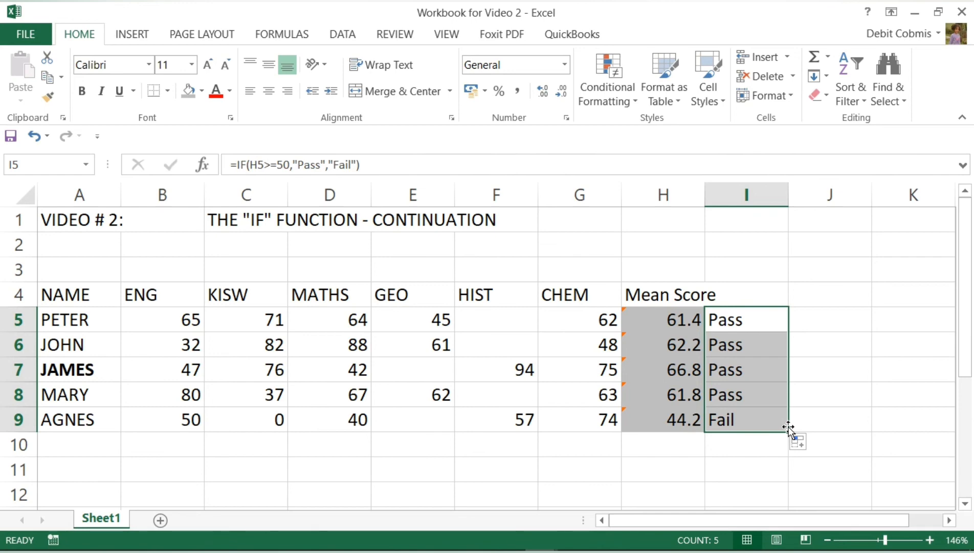
pyautogui.press('Up')
pyautogui.press('Left')
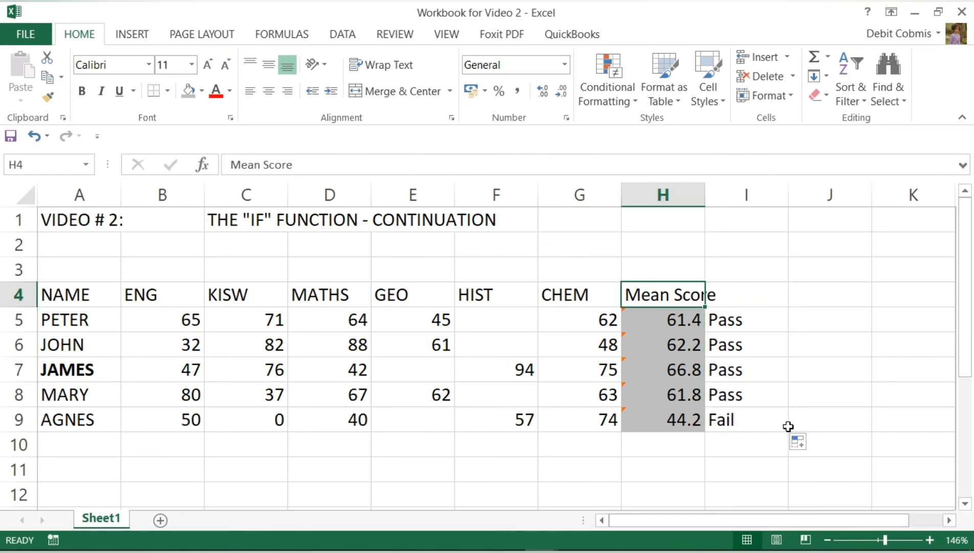
pyautogui.press('Down')
pyautogui.press('Down')
pyautogui.press('Right')
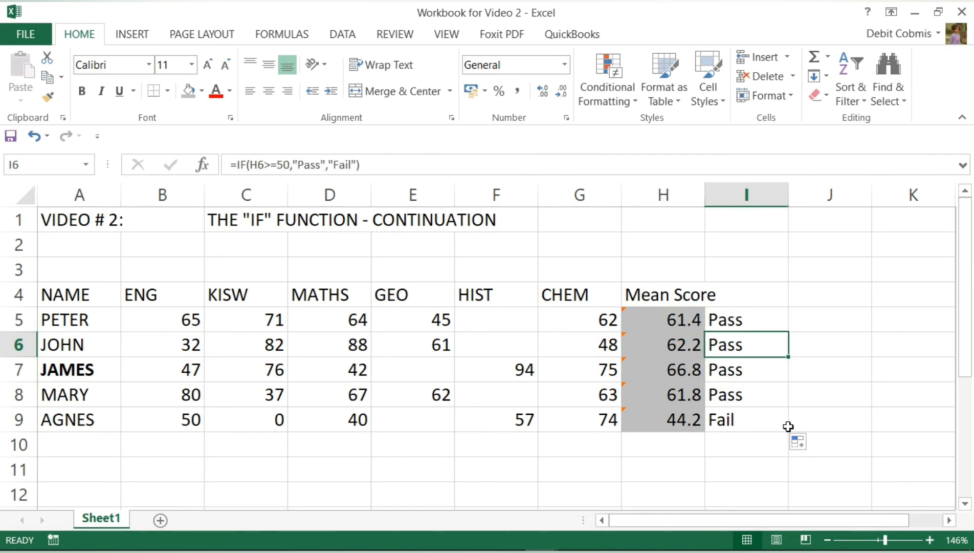
pyautogui.press('Left')
pyautogui.press('Up')
pyautogui.press('Right')
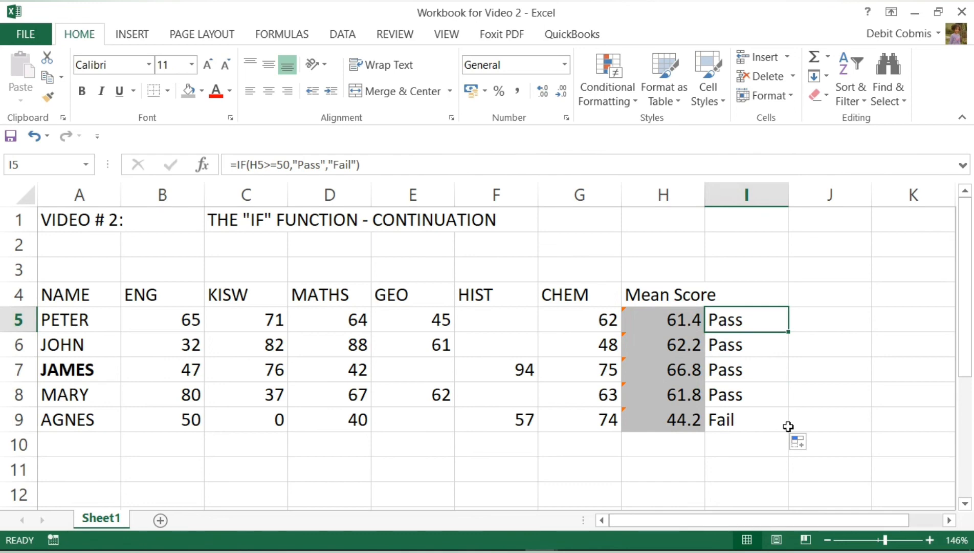
# - Clear the mean scores and the grading results from cells H5 to I9
pyautogui.press('Left')
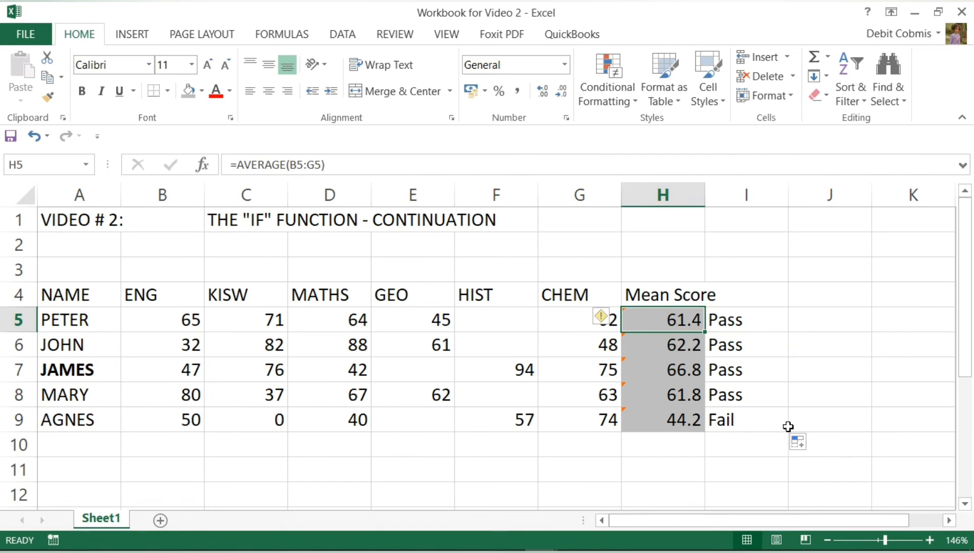
pyautogui.hotkey('shift', 'Right')
pyautogui.hotkey('shift', 'Down')
pyautogui.hotkey('shift', 'Down')
pyautogui.hotkey('shift', 'Down')
pyautogui.hotkey('shift', 'Down')
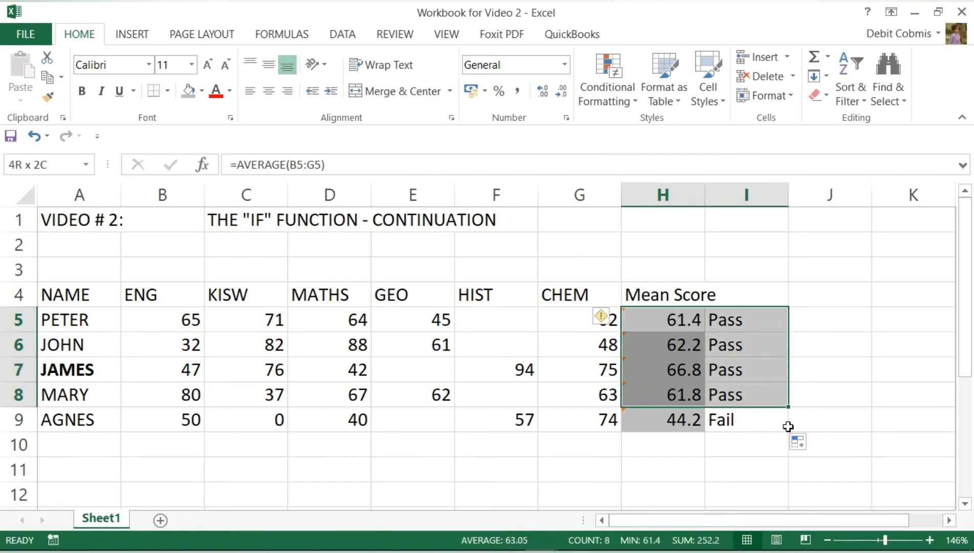
pyautogui.press('Delete')
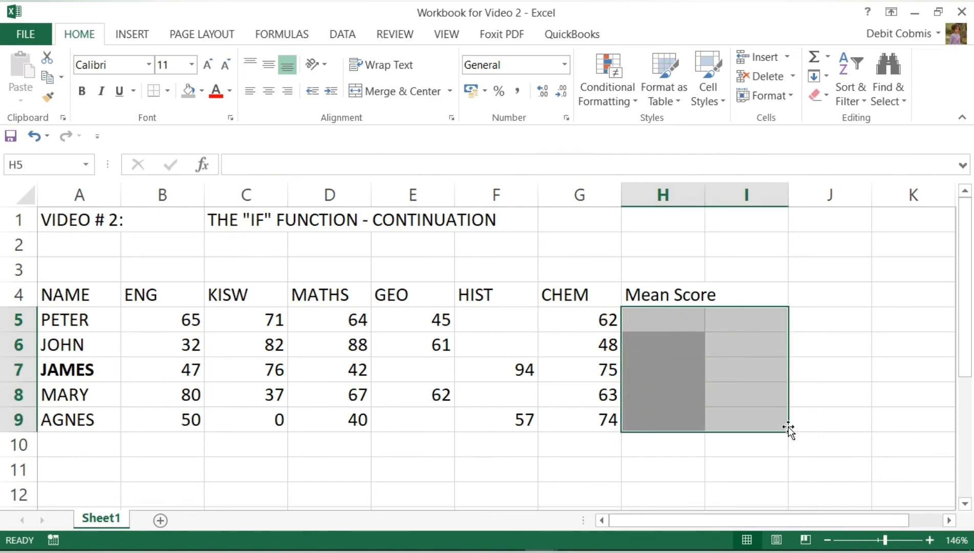
# - Replace the column heading in cell H4 with Pass or Fail
pyautogui.hotkey('shift', 'Left')
pyautogui.hotkey('shift', 'Up')
pyautogui.hotkey('shift', 'Up')
pyautogui.hotkey('shift', 'Up')
pyautogui.hotkey('shift', 'Up')
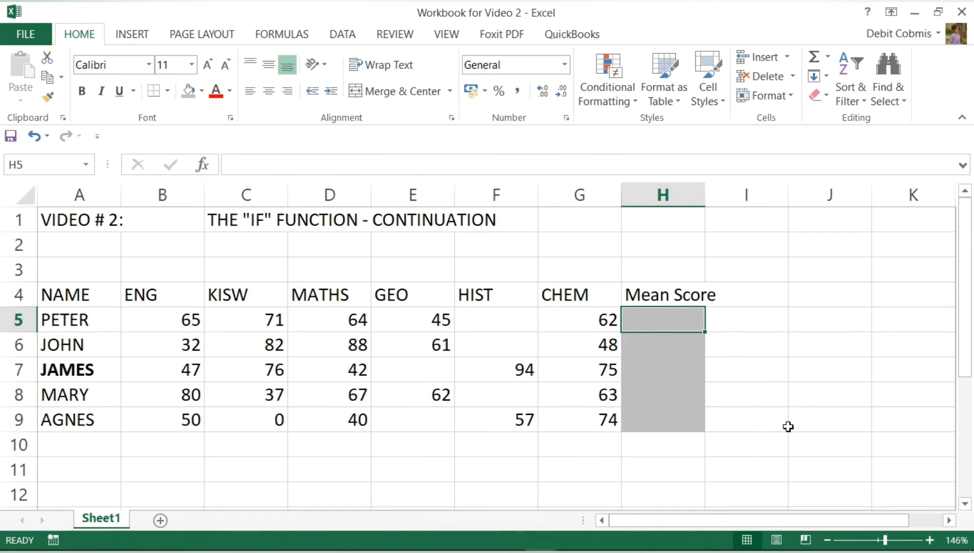
pyautogui.press('Up')
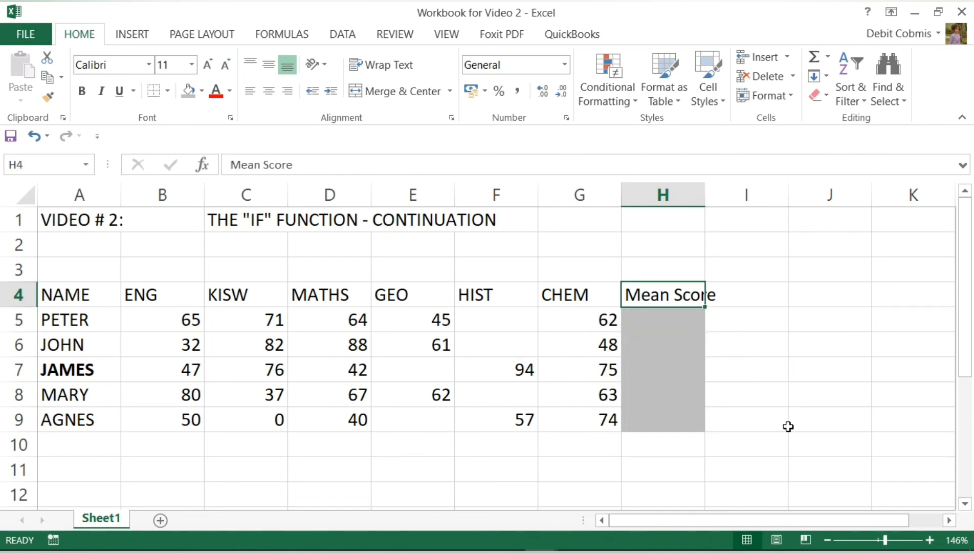
pyautogui.write('Pass or')
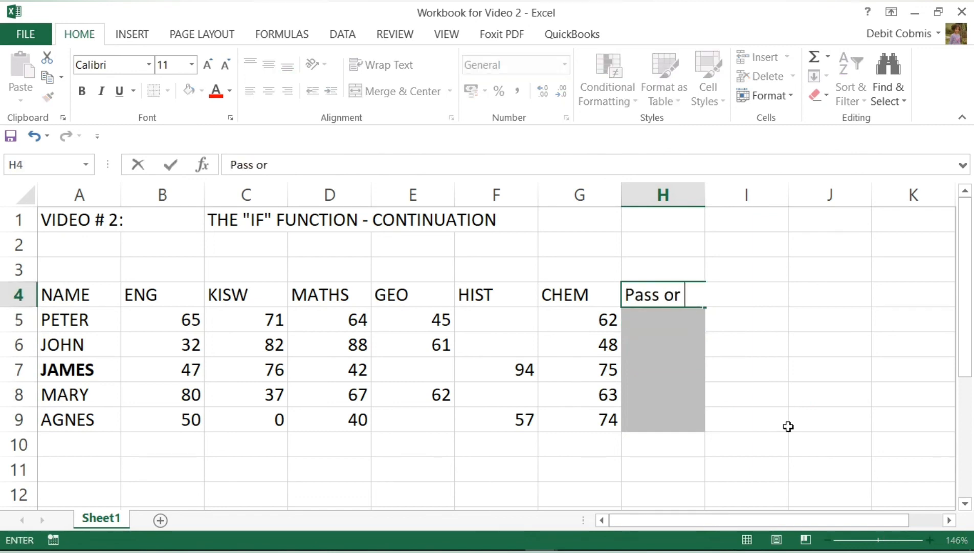
pyautogui.write(' Fail')
pyautogui.press('Return')
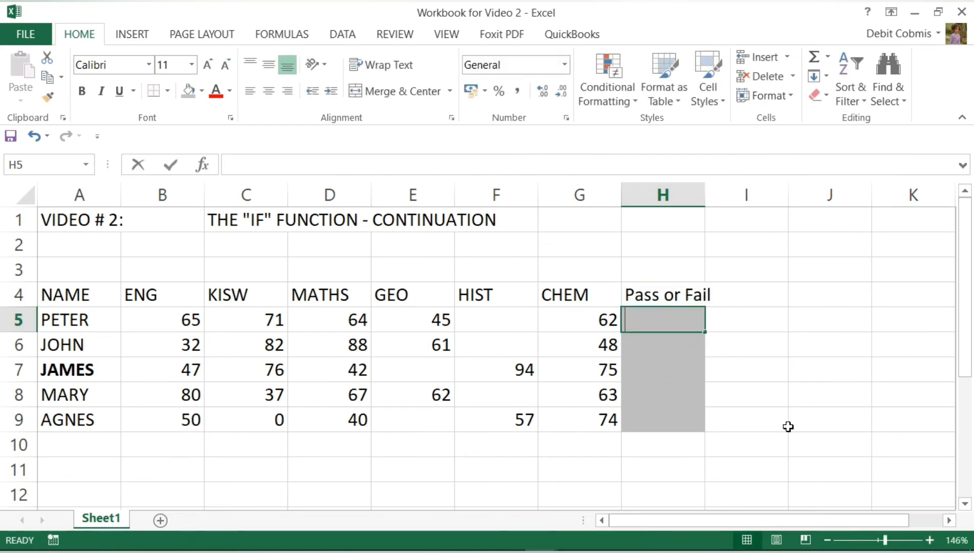
# - Grade the first student directly from the marks in cell H5 with the nested formula =if(average(b5:g5)>=50,"Pass","Fail")
pyautogui.write('=if')
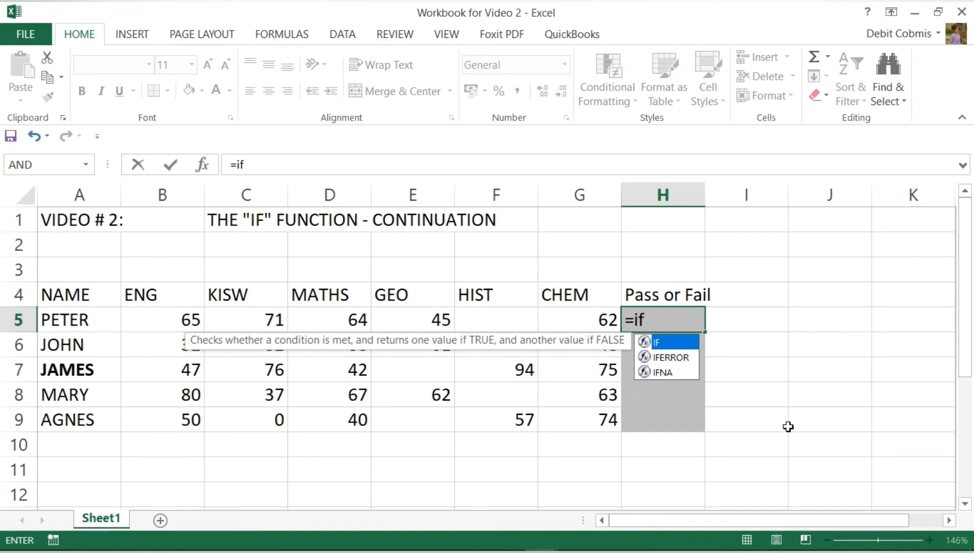
pyautogui.write('(average')
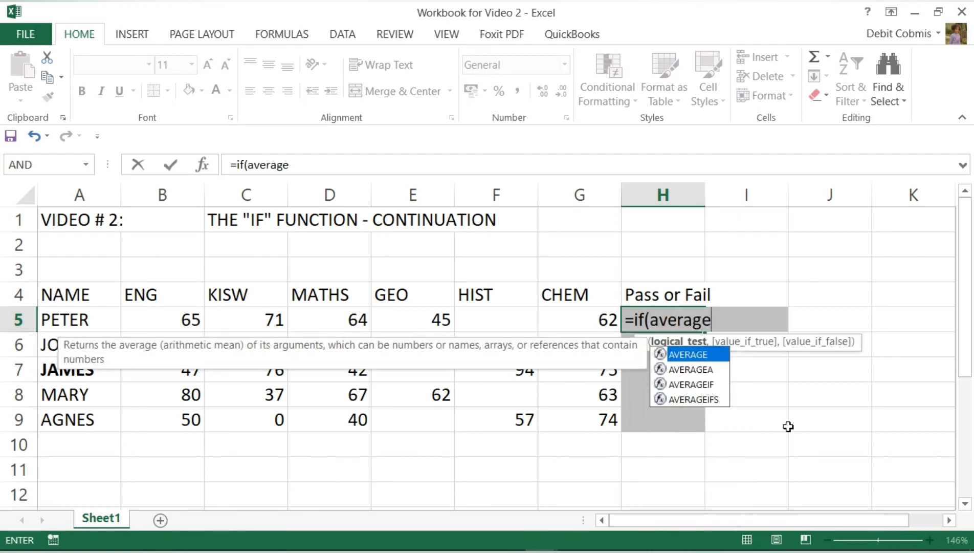
pyautogui.write('(')
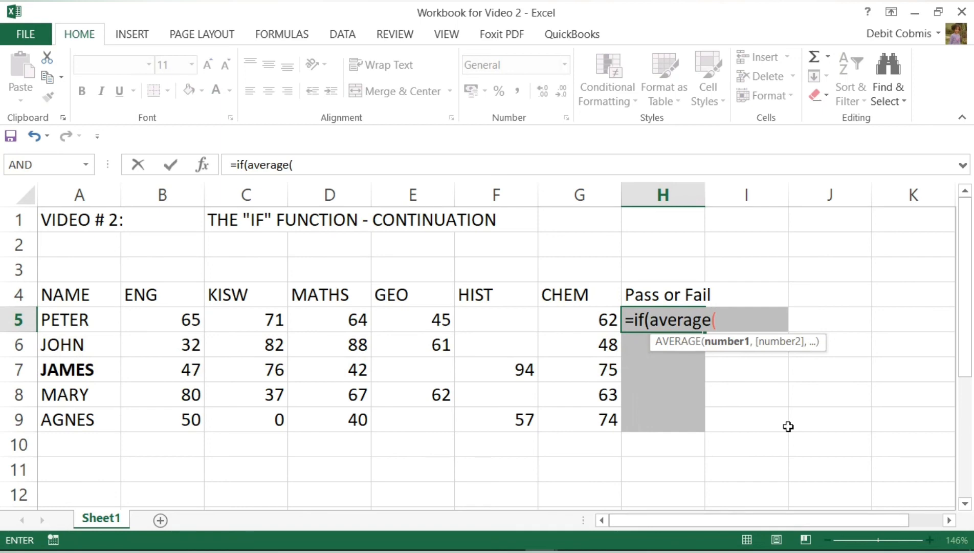
pyautogui.write('b5:')
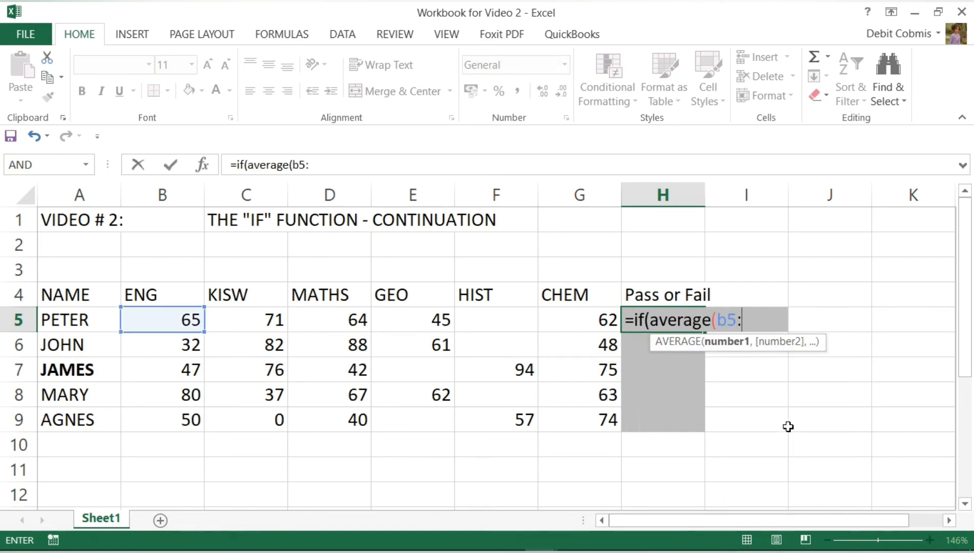
pyautogui.write('g5')
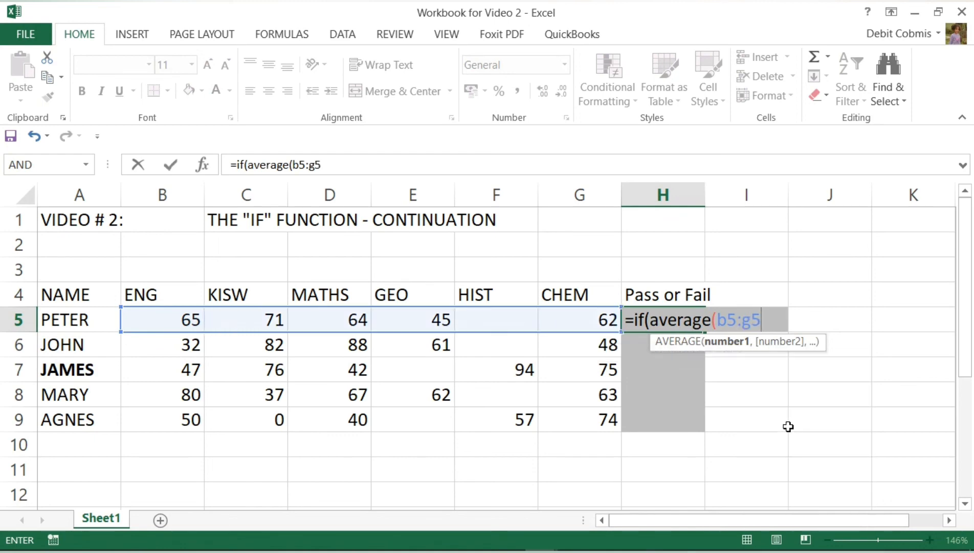
pyautogui.write(')')
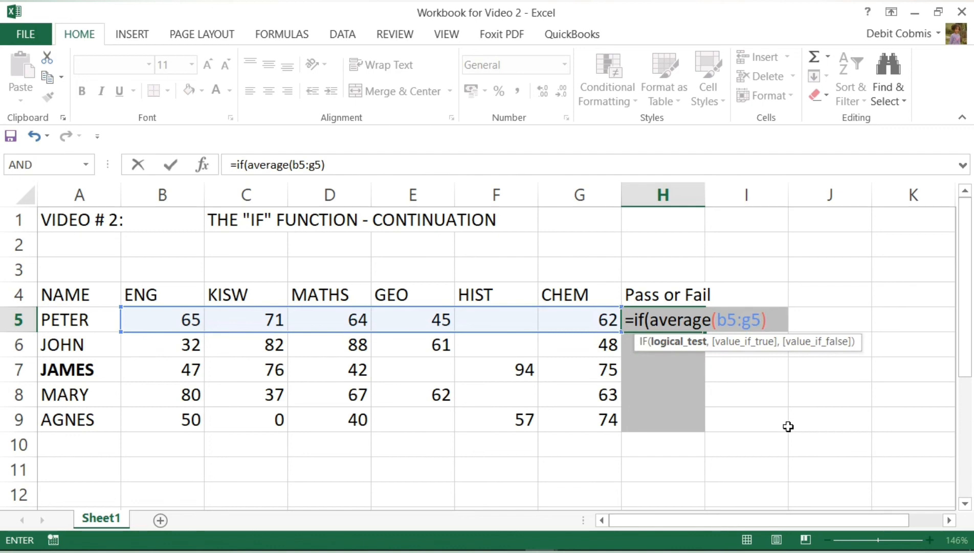
pyautogui.write('>=50')
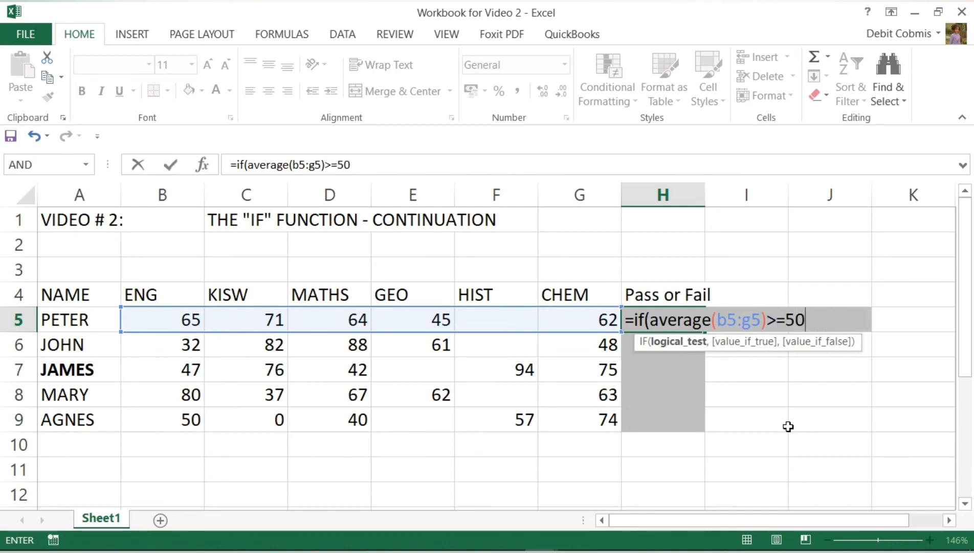
pyautogui.write(',"Pass')
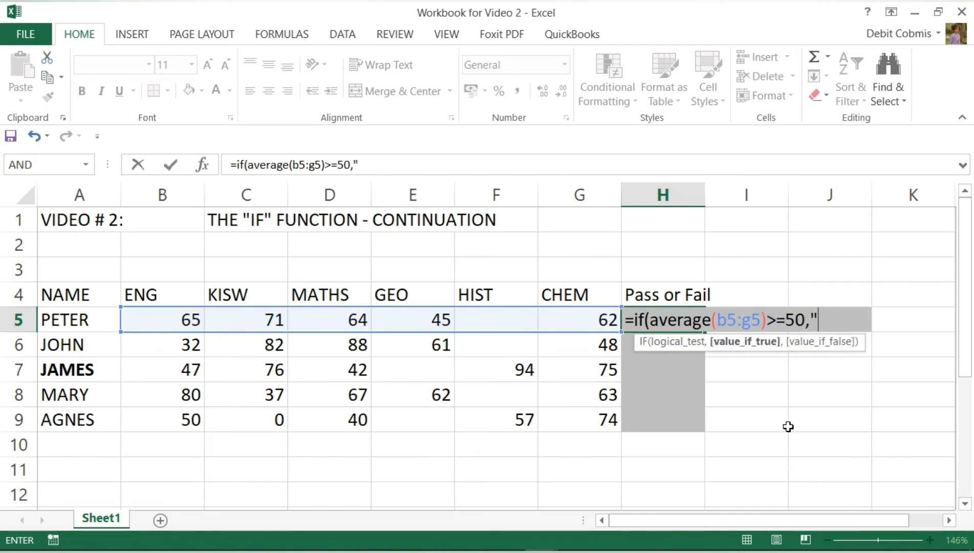
pyautogui.write('",')
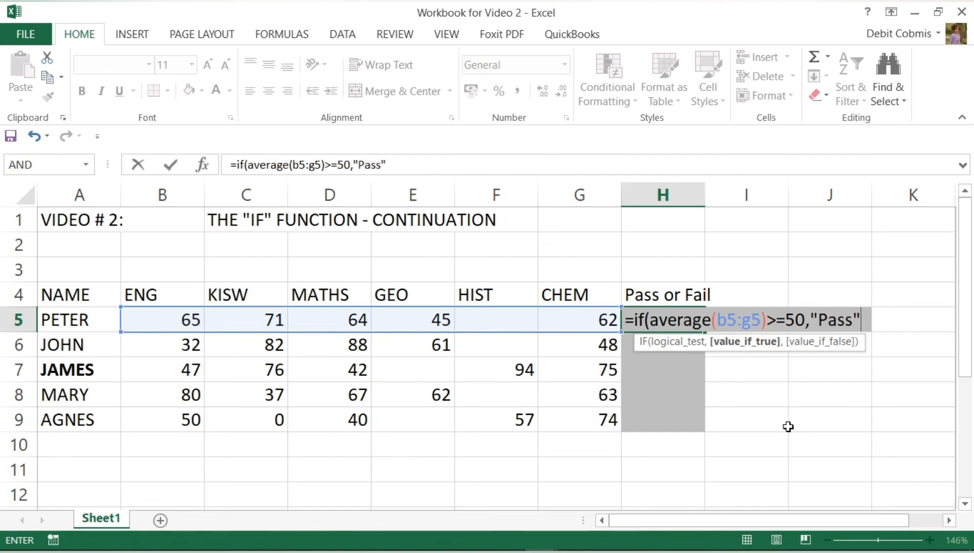
pyautogui.write('"Fail')
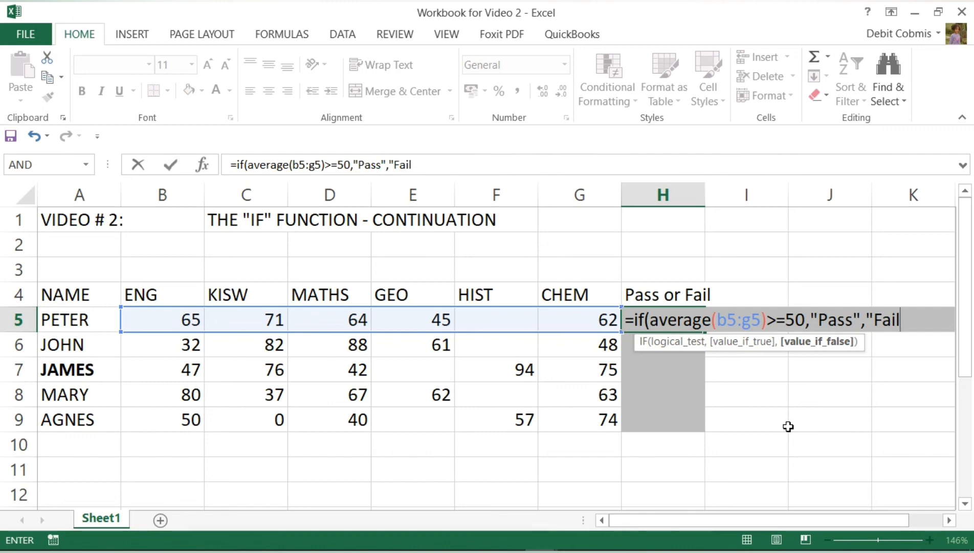
pyautogui.write('")')
pyautogui.press('Return')
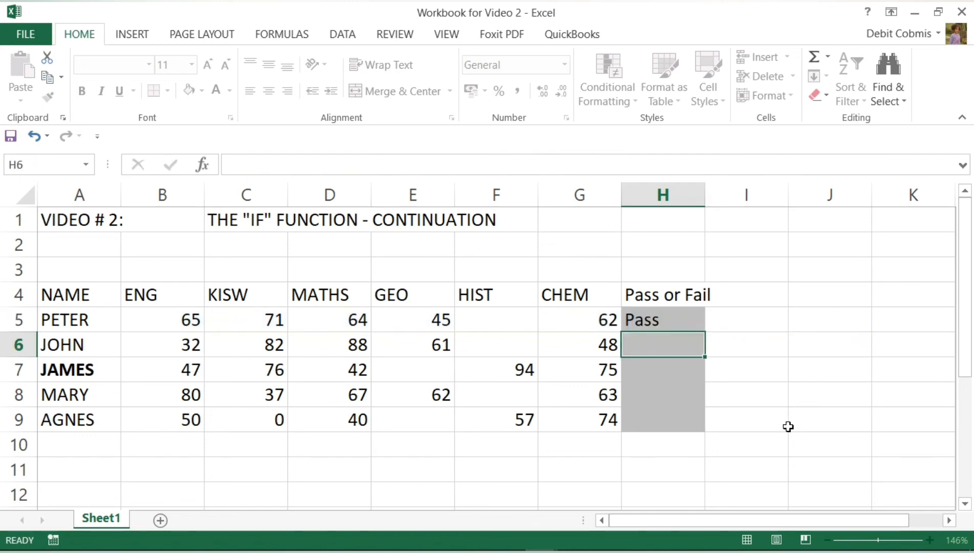
# - Fill the nested IF and AVERAGE formula from H5 down to H9 and go through the filled cells
pyautogui.click(669, 319)
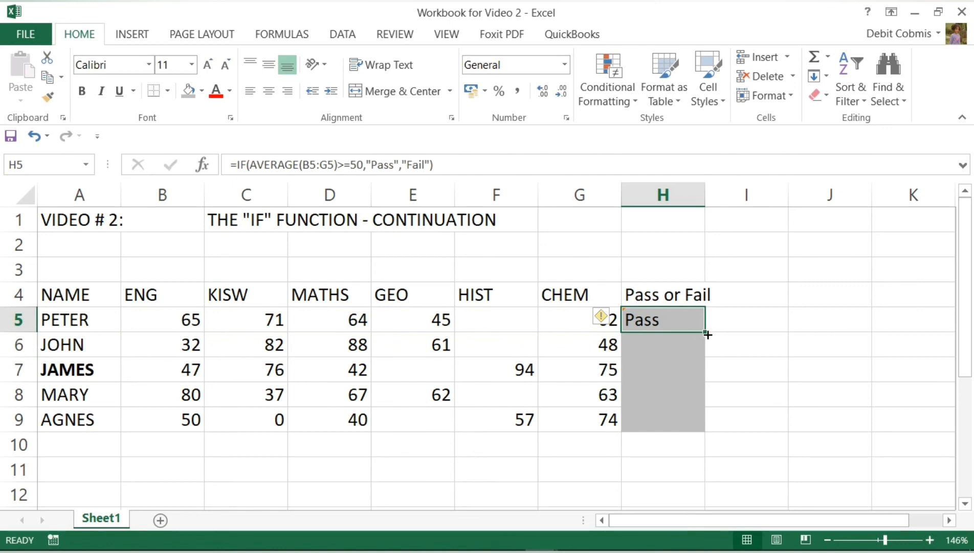
pyautogui.moveTo(705, 332); pyautogui.dragTo(698, 426)
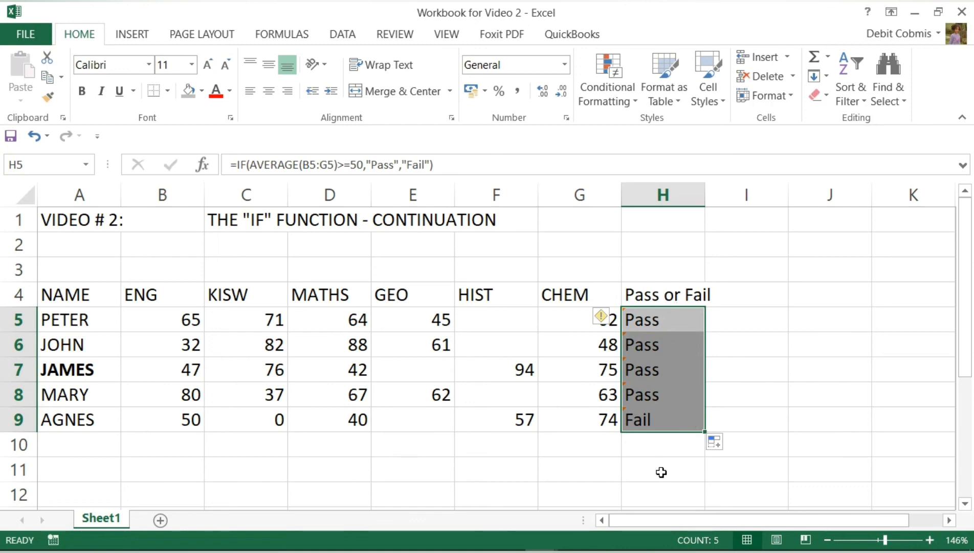
pyautogui.press('Up')
pyautogui.press('Up')
pyautogui.press('Down')
pyautogui.press('Down')
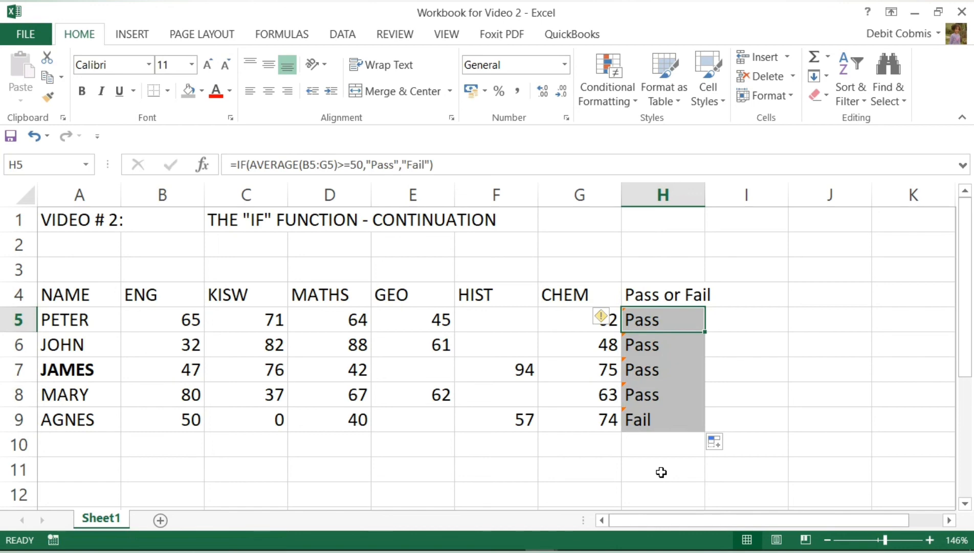
pyautogui.press('Down')
pyautogui.press('Down')
pyautogui.press('Down')
pyautogui.press('Down')
pyautogui.press('Down')
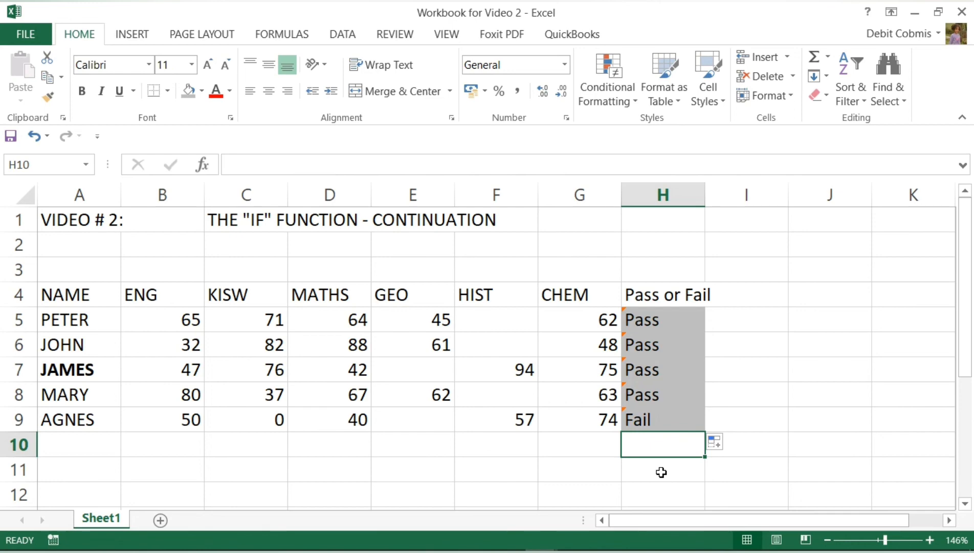
pyautogui.moveTo(599, 535)
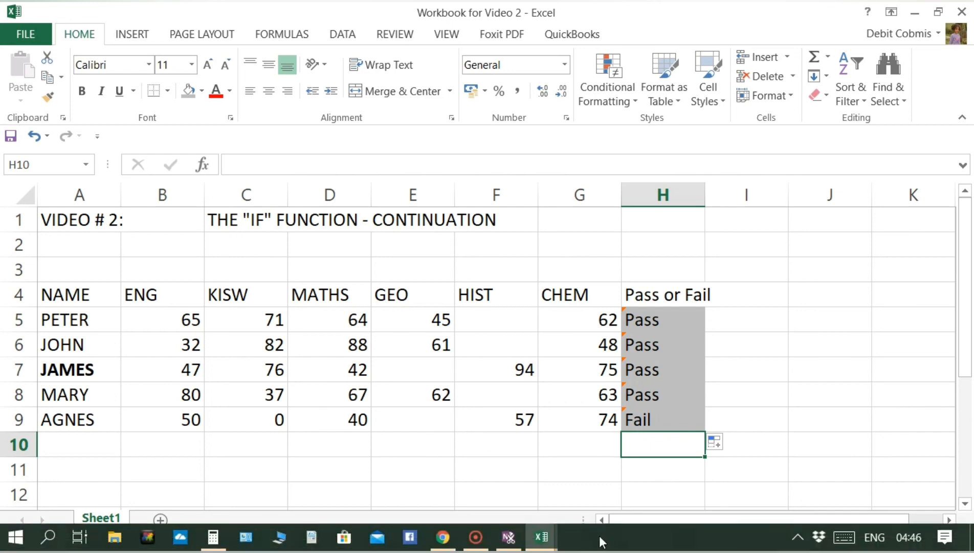
pyautogui.click(477, 536)
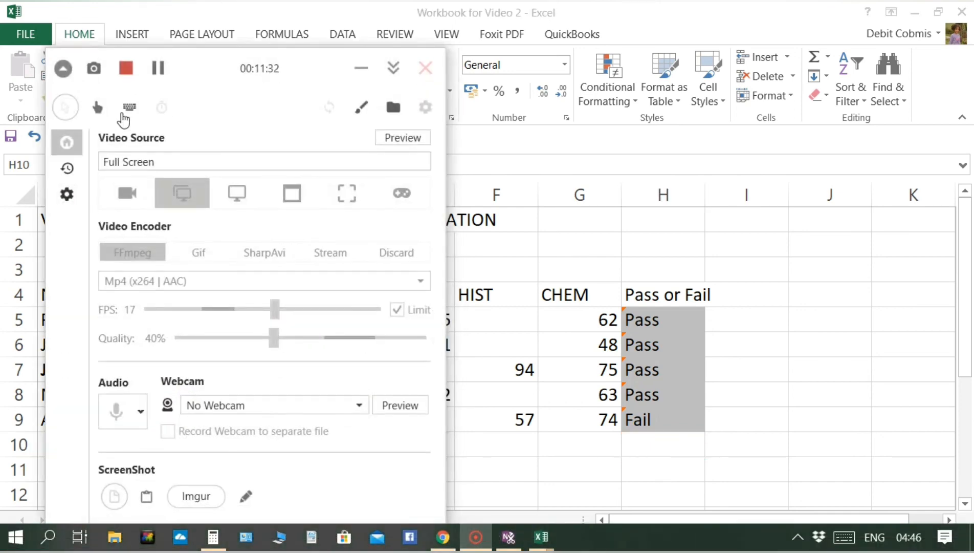